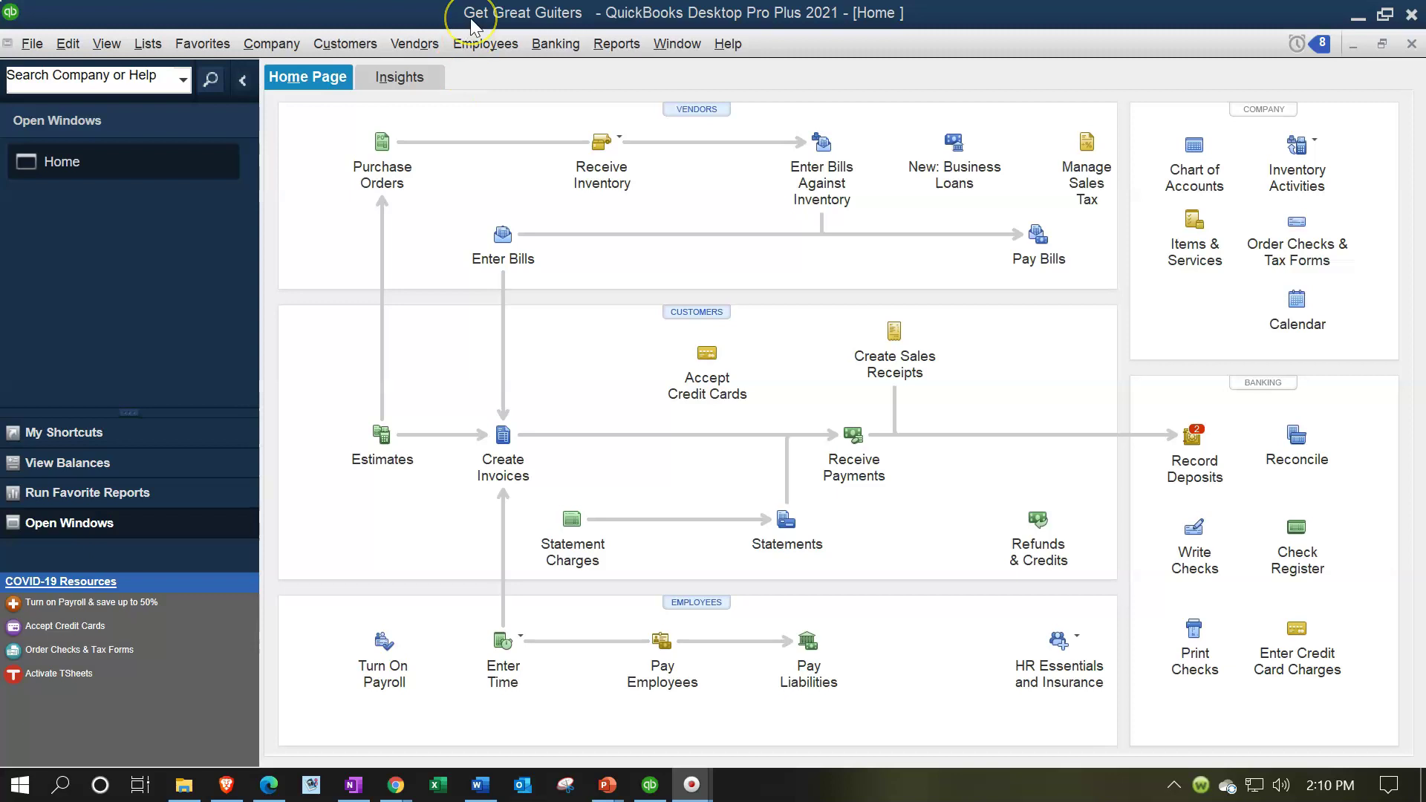
{"action": "left_click", "coordinate": [229, 118]}
{"action": "left_click", "coordinate": [107, 44]}
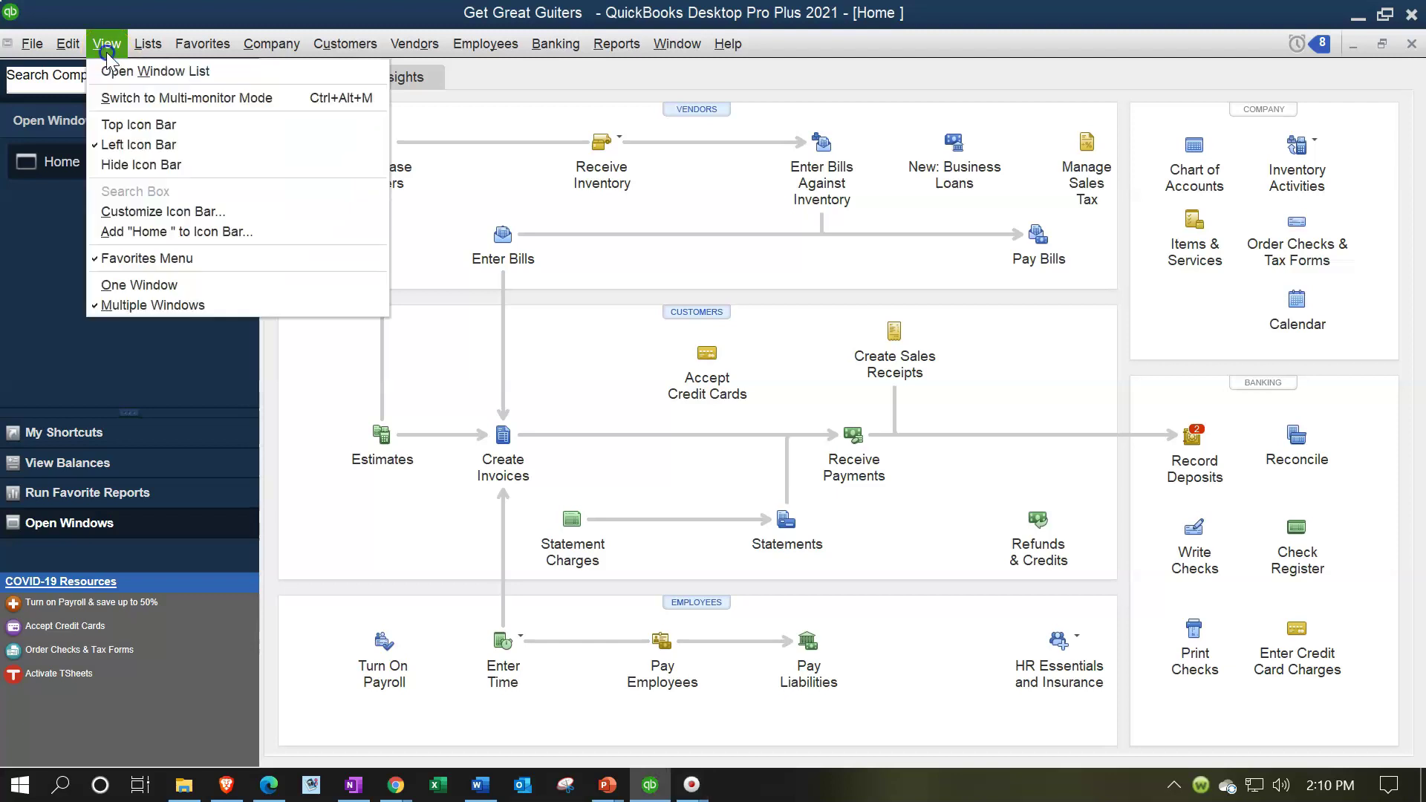
{"action": "left_click", "coordinate": [138, 84]}
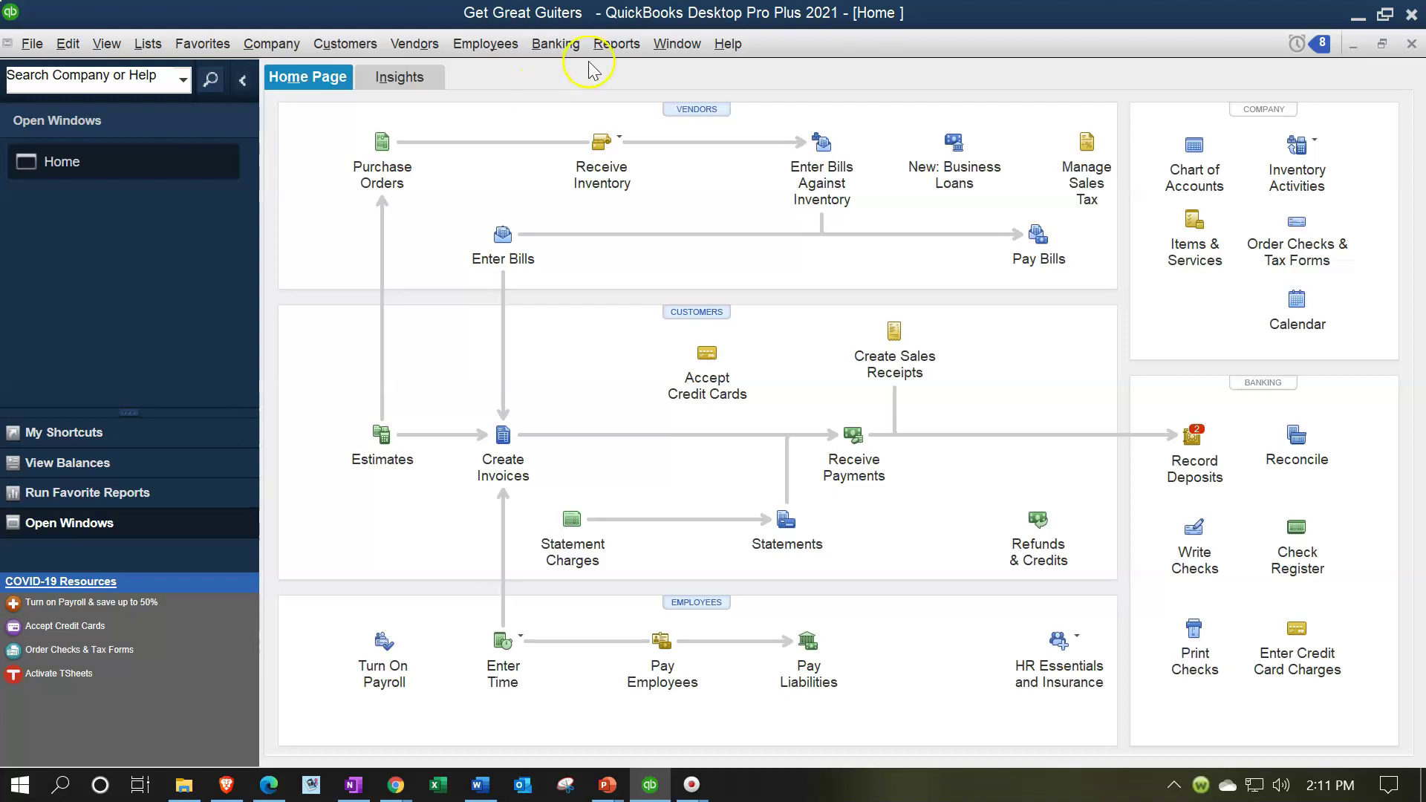
Open the Report Center with the standard reports and maximize its window.
{"action": "left_click", "coordinate": [615, 46]}
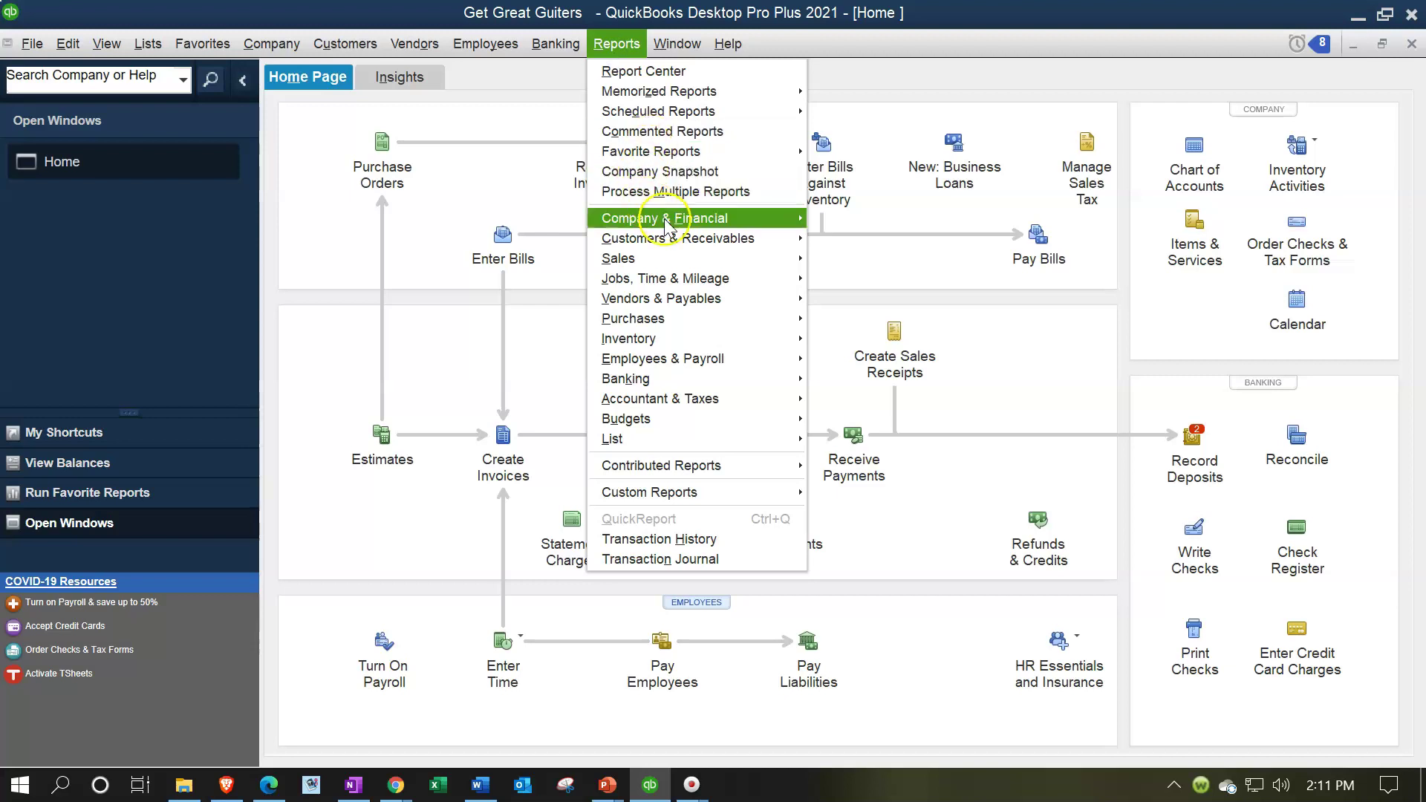
{"action": "mouse_move", "coordinate": [799, 218]}
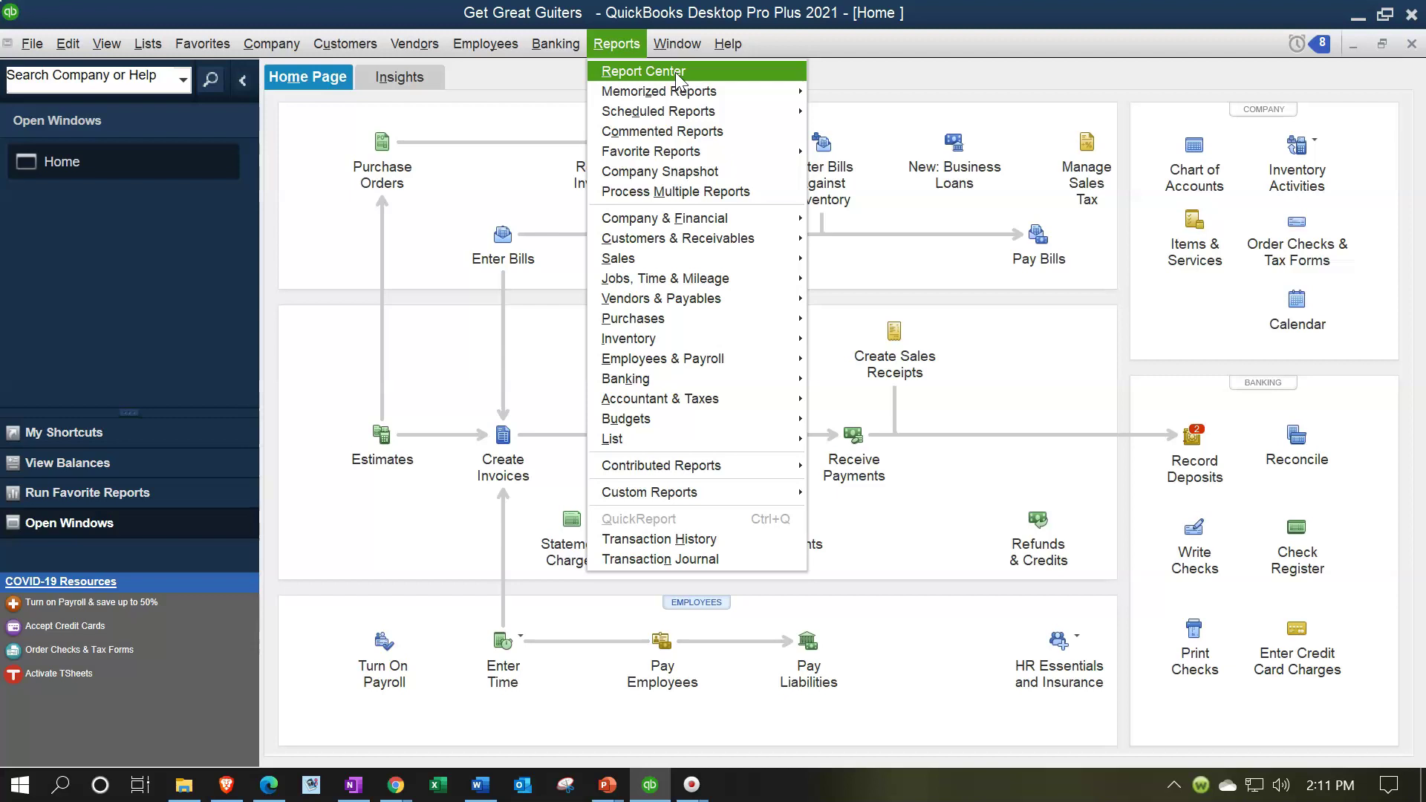
{"action": "left_click", "coordinate": [707, 239]}
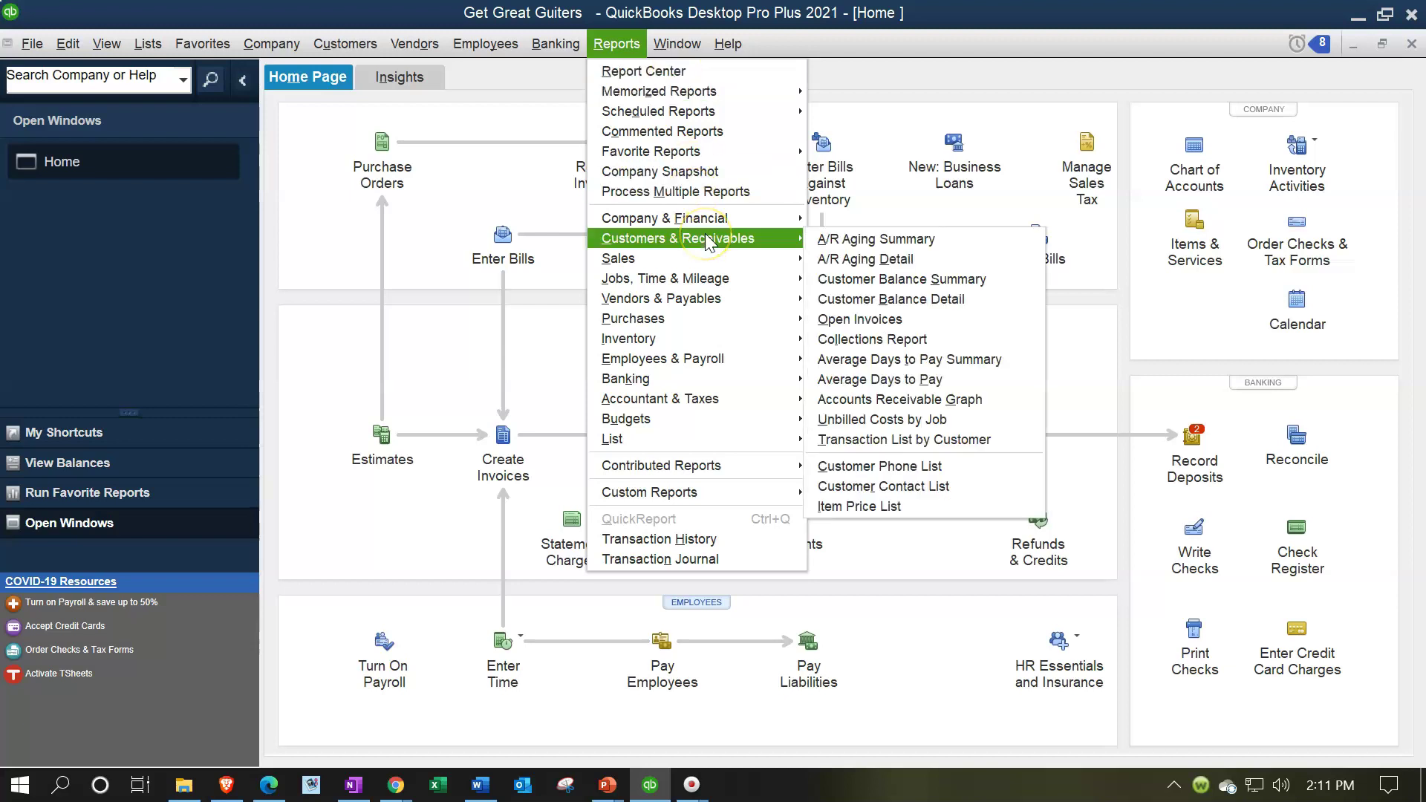
{"action": "left_click", "coordinate": [658, 69]}
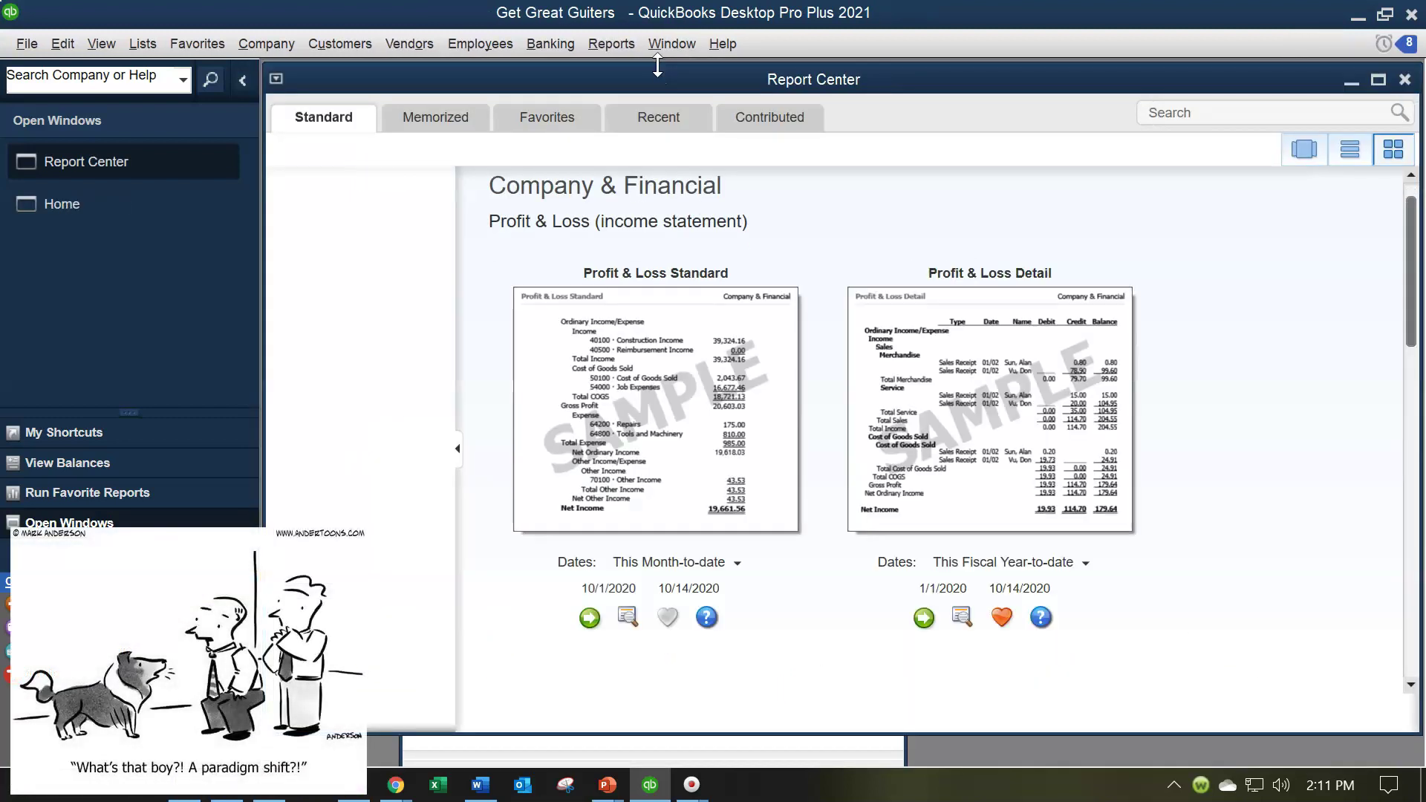
{"action": "left_click", "coordinate": [335, 127]}
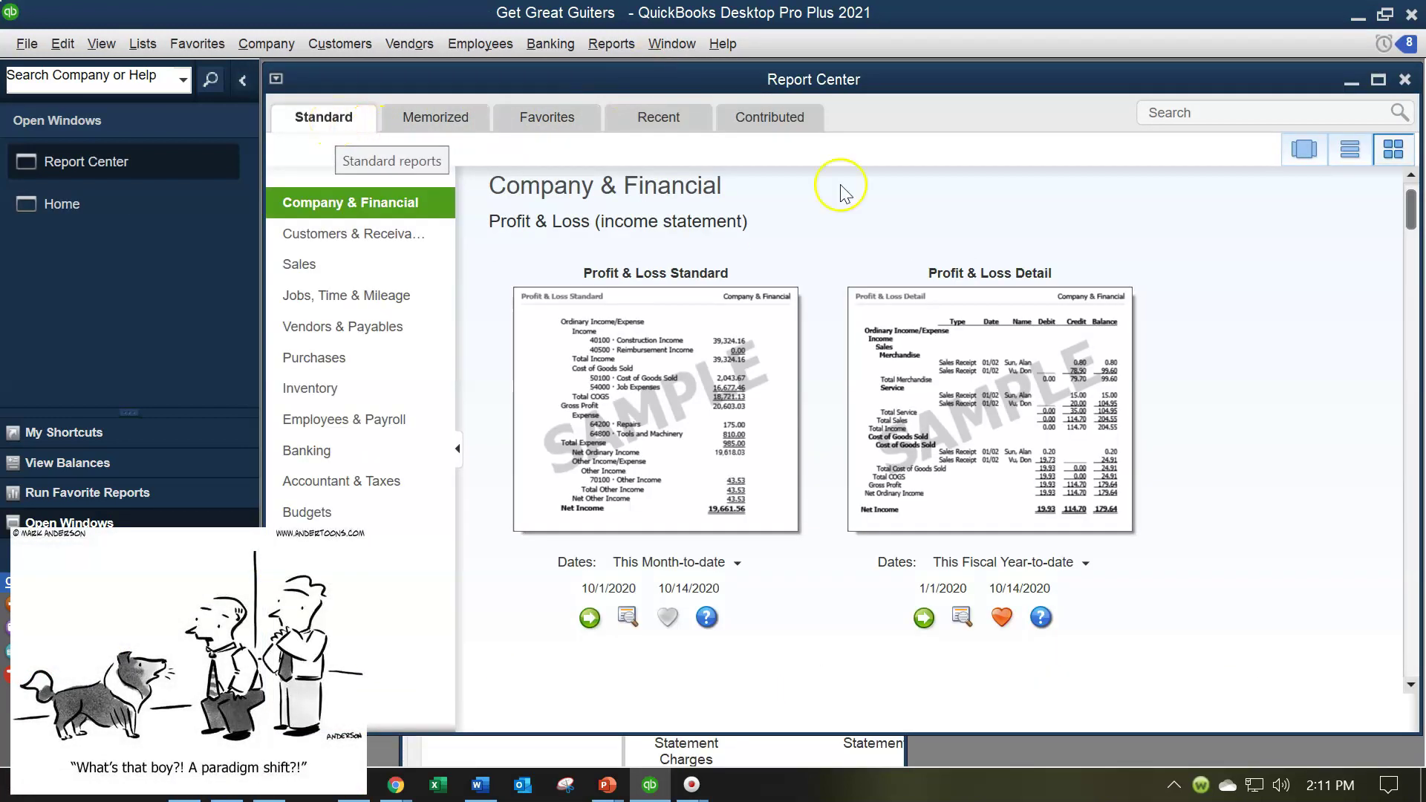
{"action": "left_click", "coordinate": [1379, 80]}
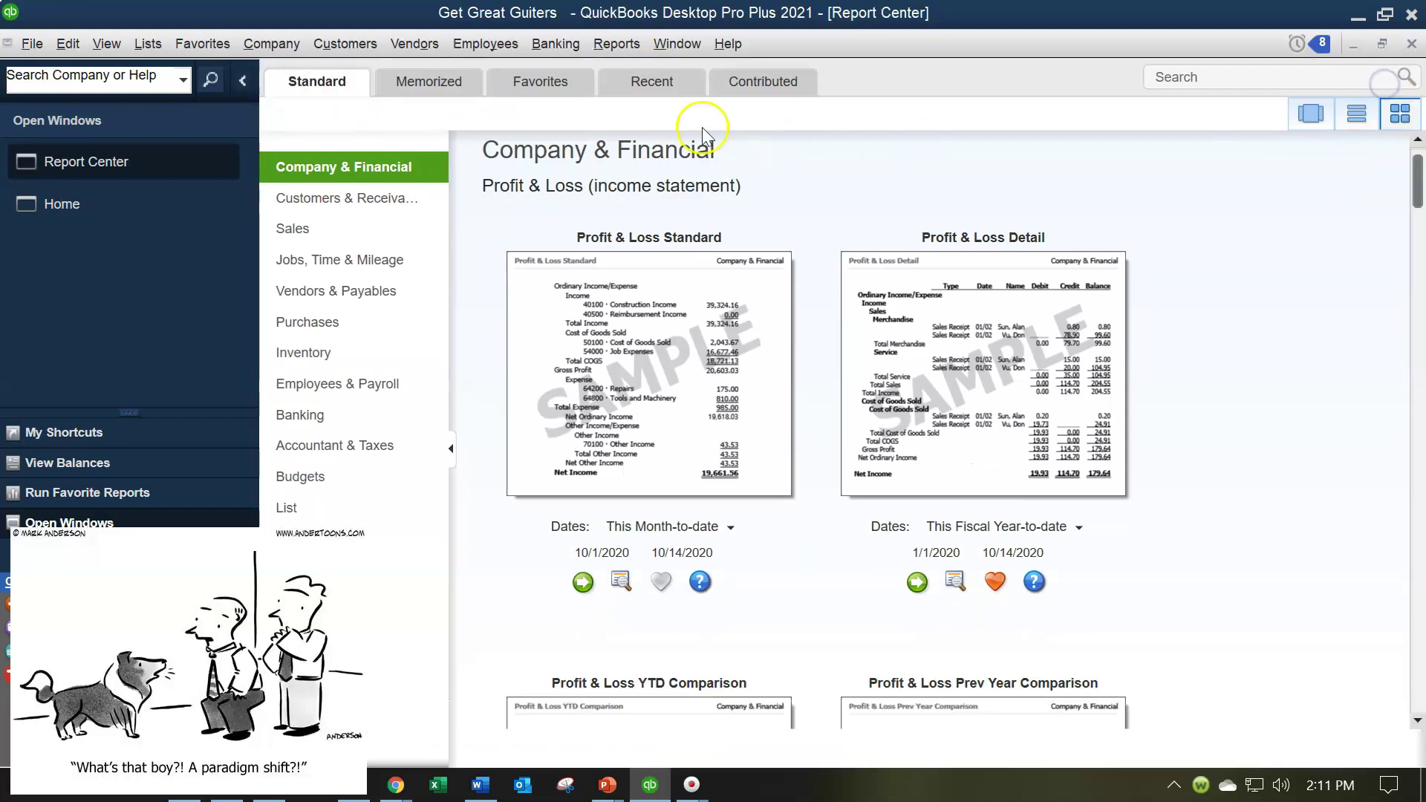
Look through the Company & Financial reports down to the Balance Sheet & Net Worth section.
{"action": "left_click", "coordinate": [348, 171]}
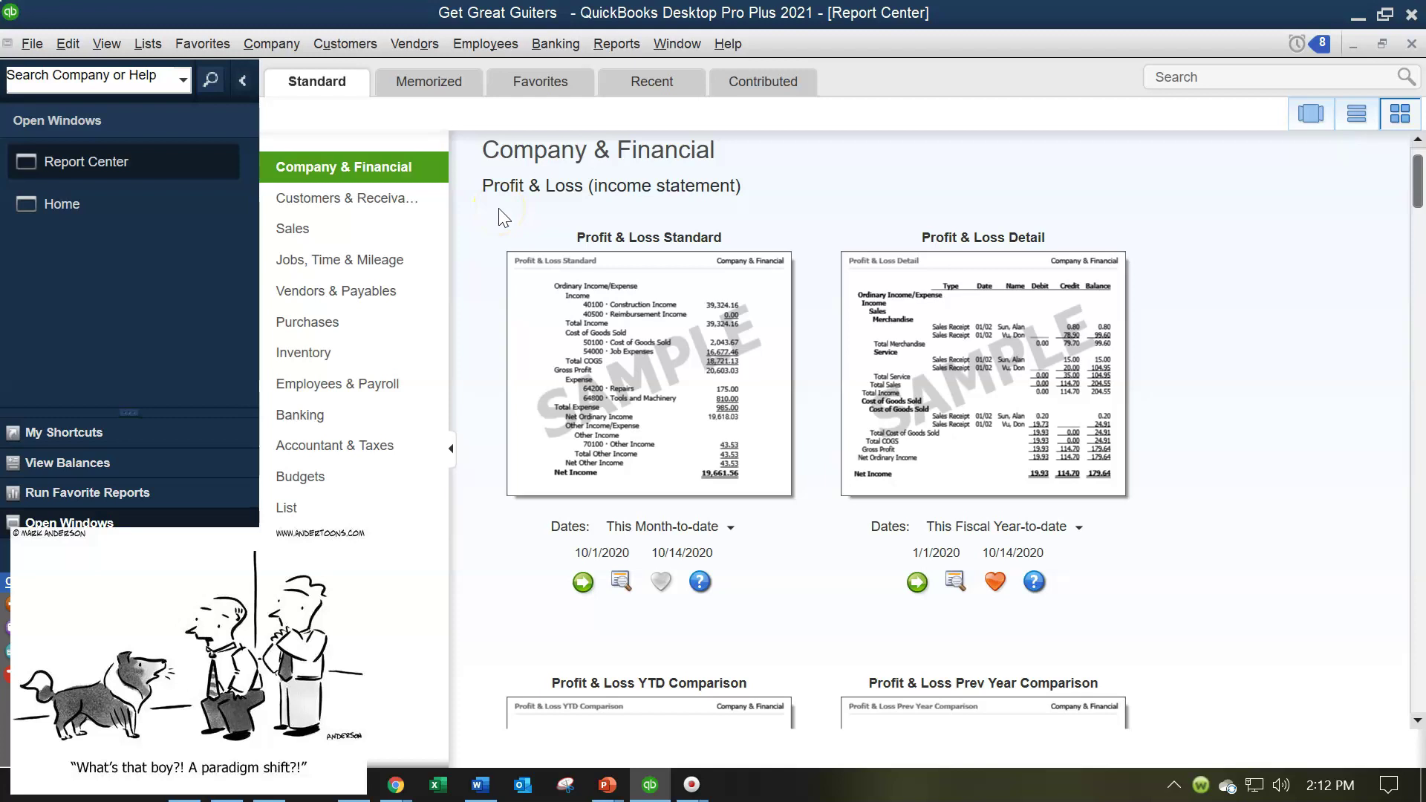
{"action": "scroll", "coordinate": [832, 390], "scroll_direction": "down", "scroll_amount": 6}
{"action": "scroll", "coordinate": [832, 399], "scroll_direction": "down", "scroll_amount": 15}
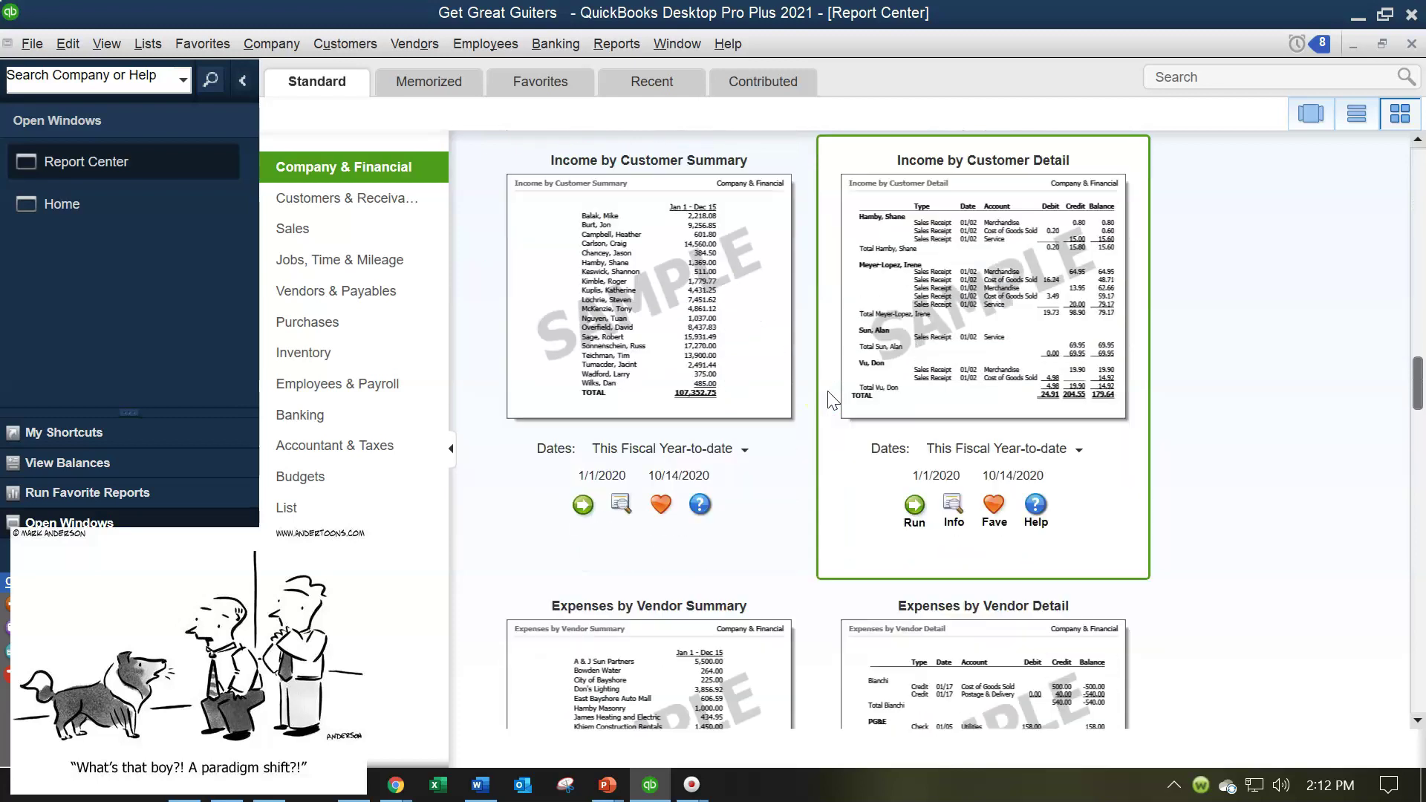
{"action": "scroll", "coordinate": [833, 402], "scroll_direction": "up", "scroll_amount": 15}
{"action": "scroll", "coordinate": [832, 401], "scroll_direction": "down", "scroll_amount": 6}
{"action": "scroll", "coordinate": [832, 401], "scroll_direction": "down", "scroll_amount": 13}
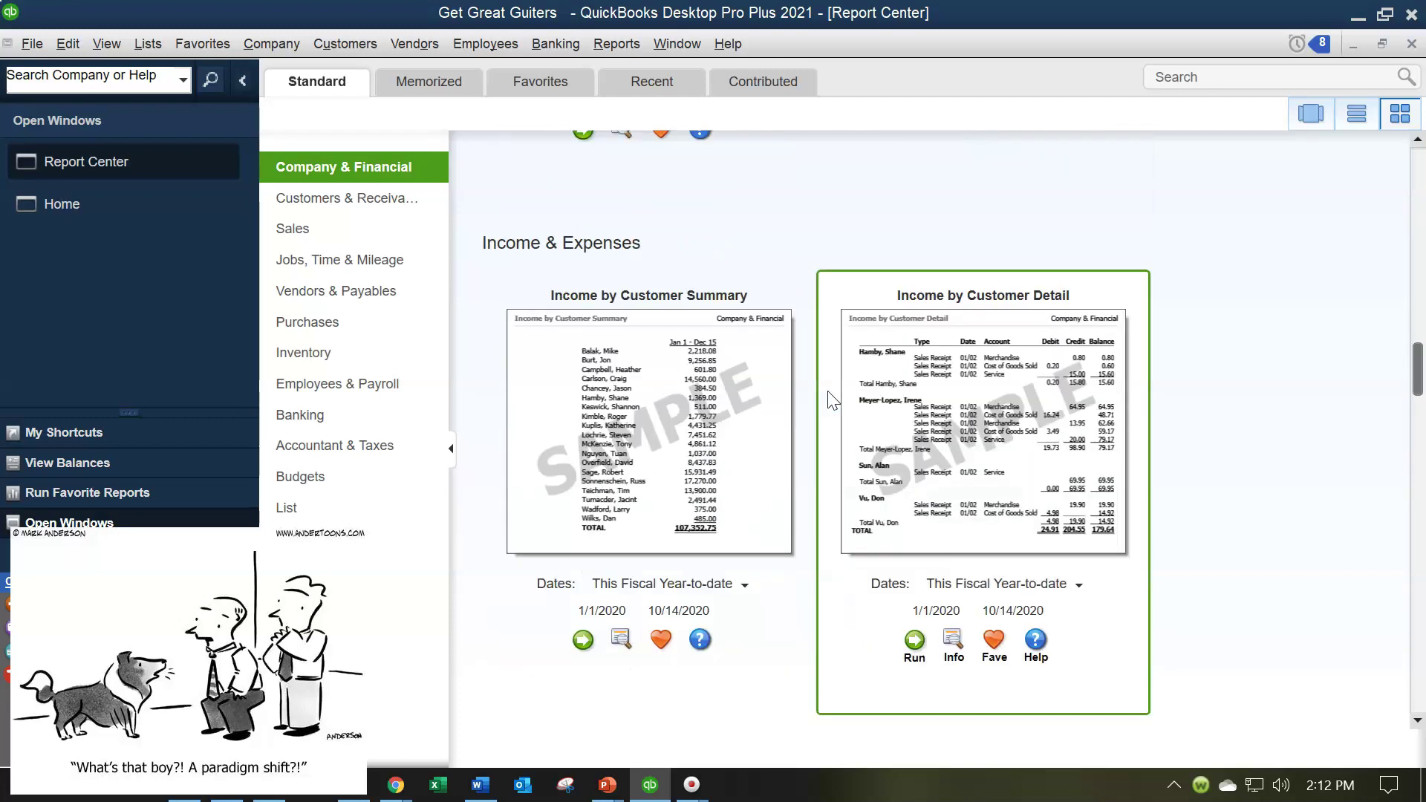
{"action": "scroll", "coordinate": [832, 401], "scroll_direction": "down", "scroll_amount": 15}
{"action": "left_click", "coordinate": [751, 524]}
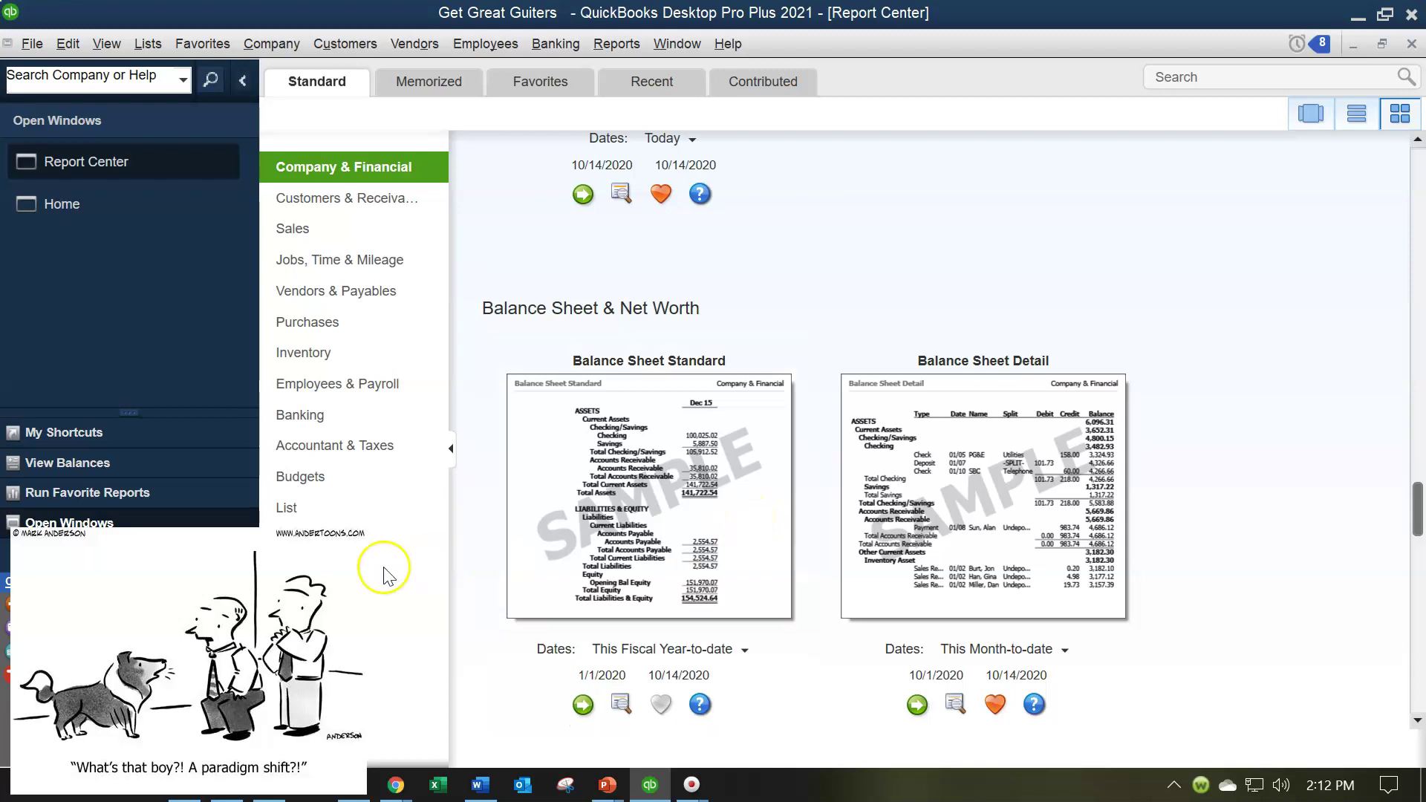
Review which reports are offered as favorites and return to the list of open windows.
{"action": "left_click", "coordinate": [100, 472]}
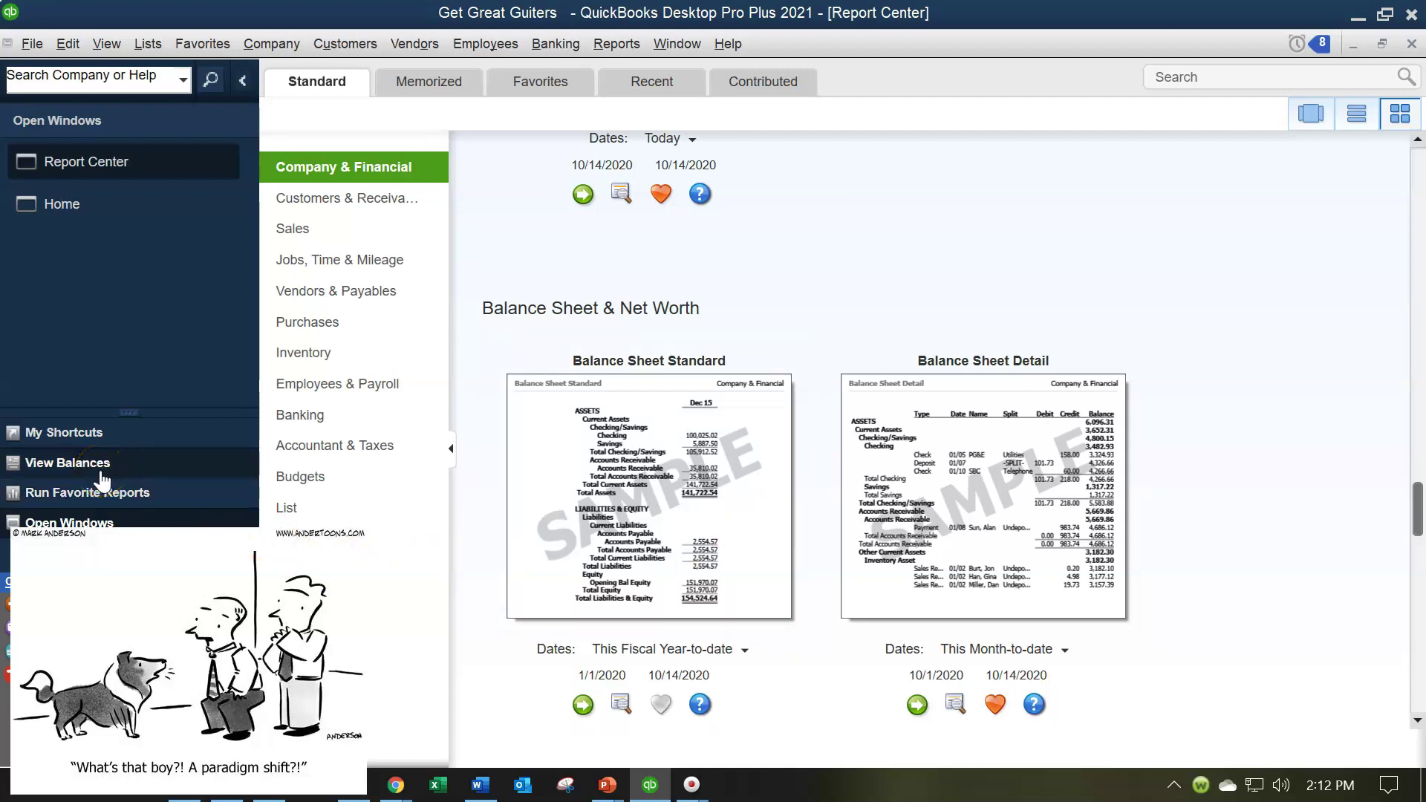
{"action": "left_click", "coordinate": [103, 498]}
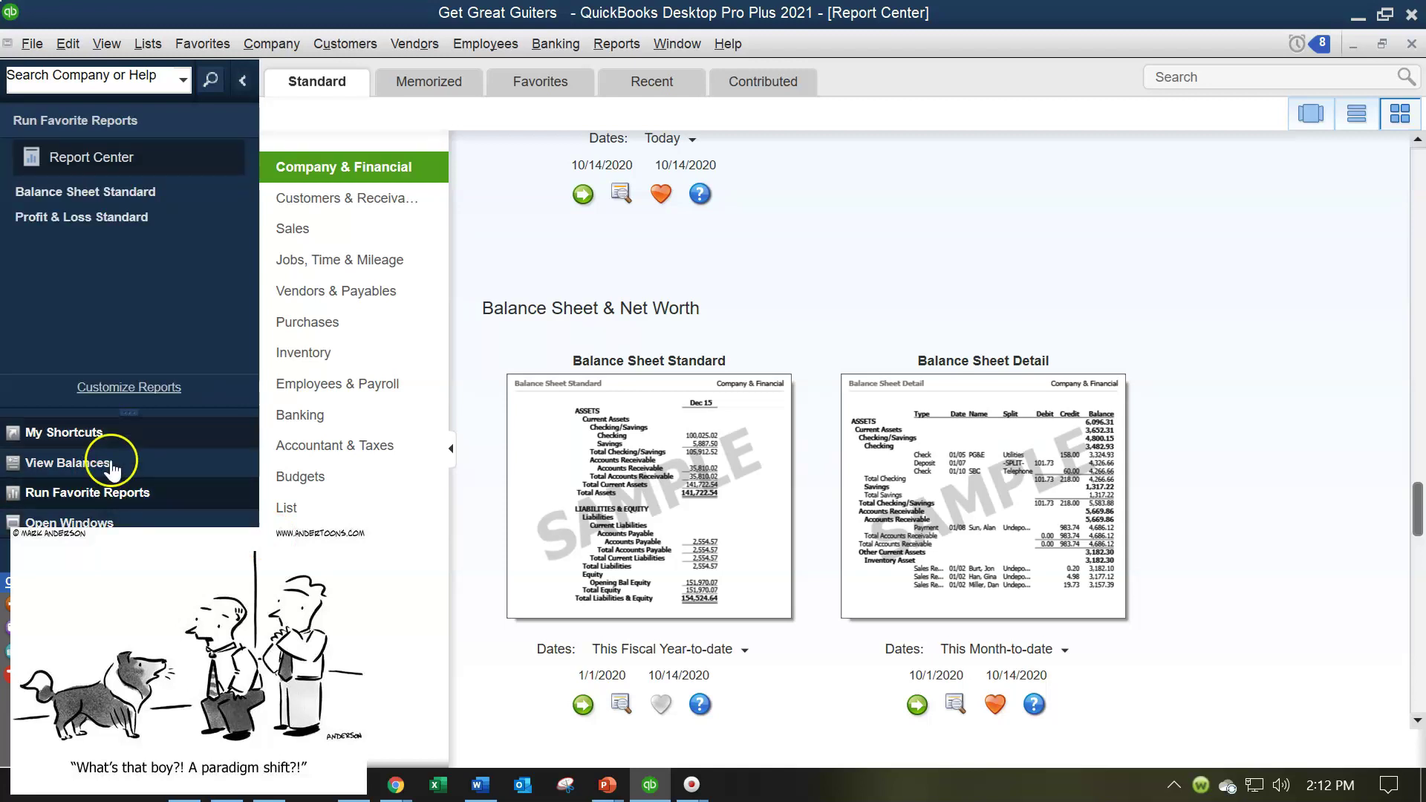
{"action": "left_click", "coordinate": [95, 194]}
{"action": "left_click", "coordinate": [96, 215]}
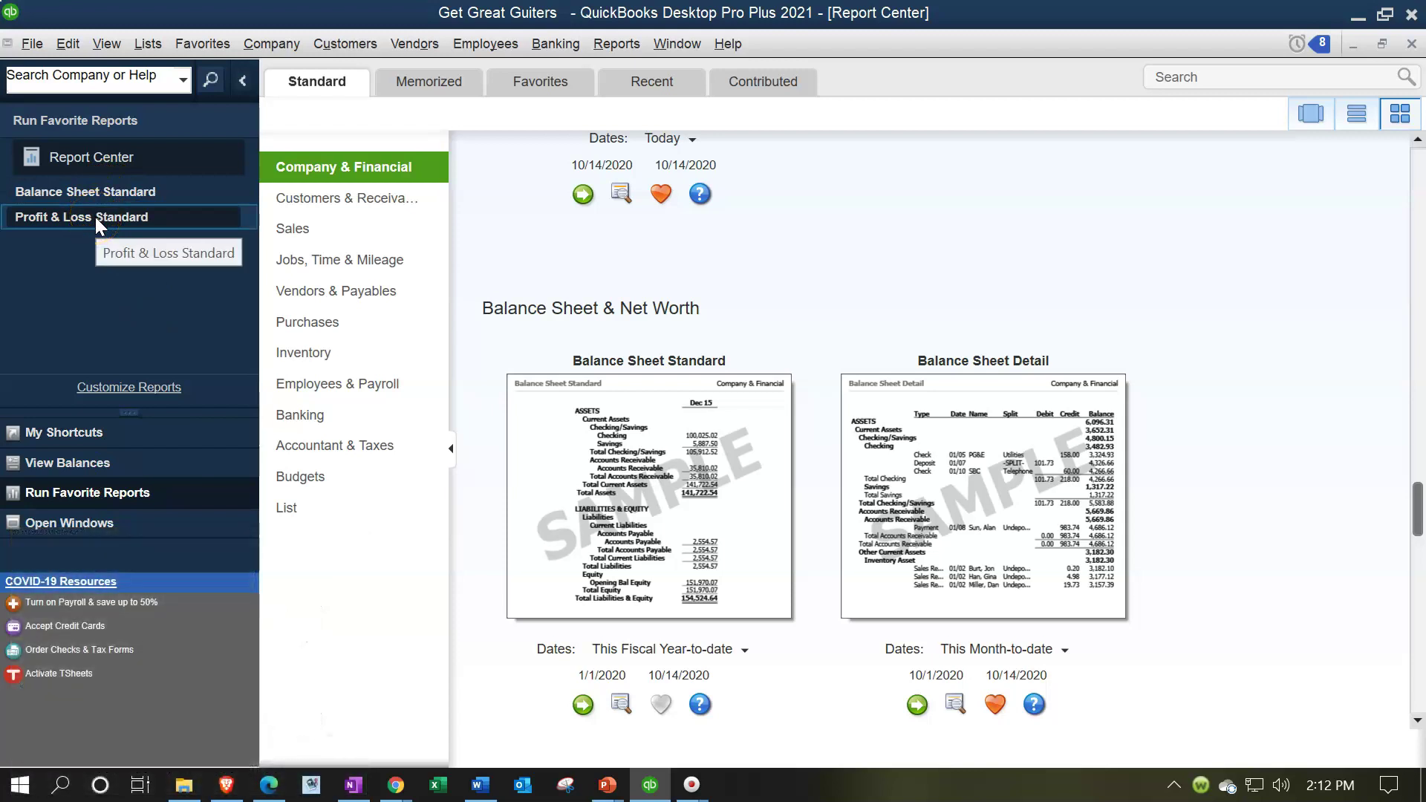
{"action": "left_click", "coordinate": [619, 62]}
{"action": "left_click", "coordinate": [622, 45]}
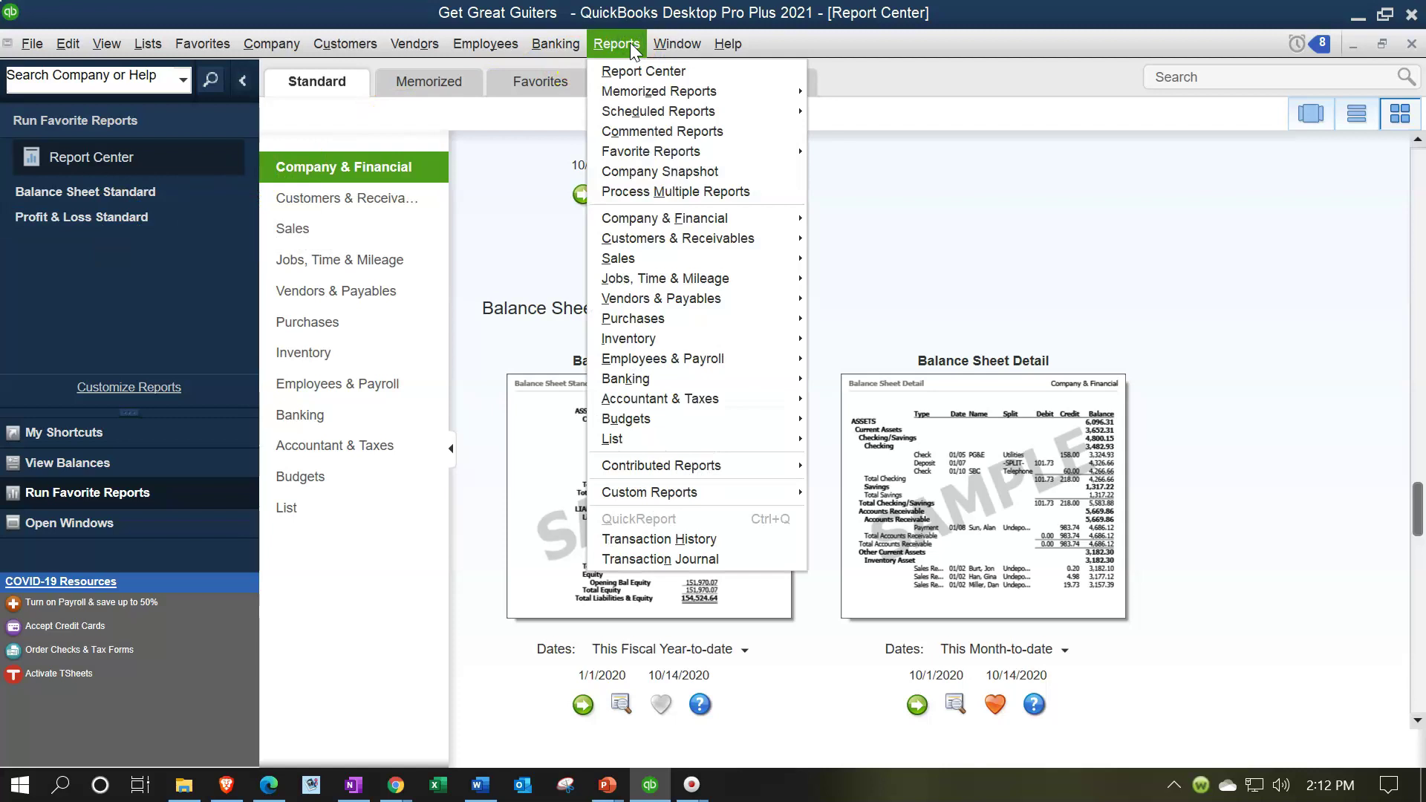
{"action": "left_click", "coordinate": [789, 152]}
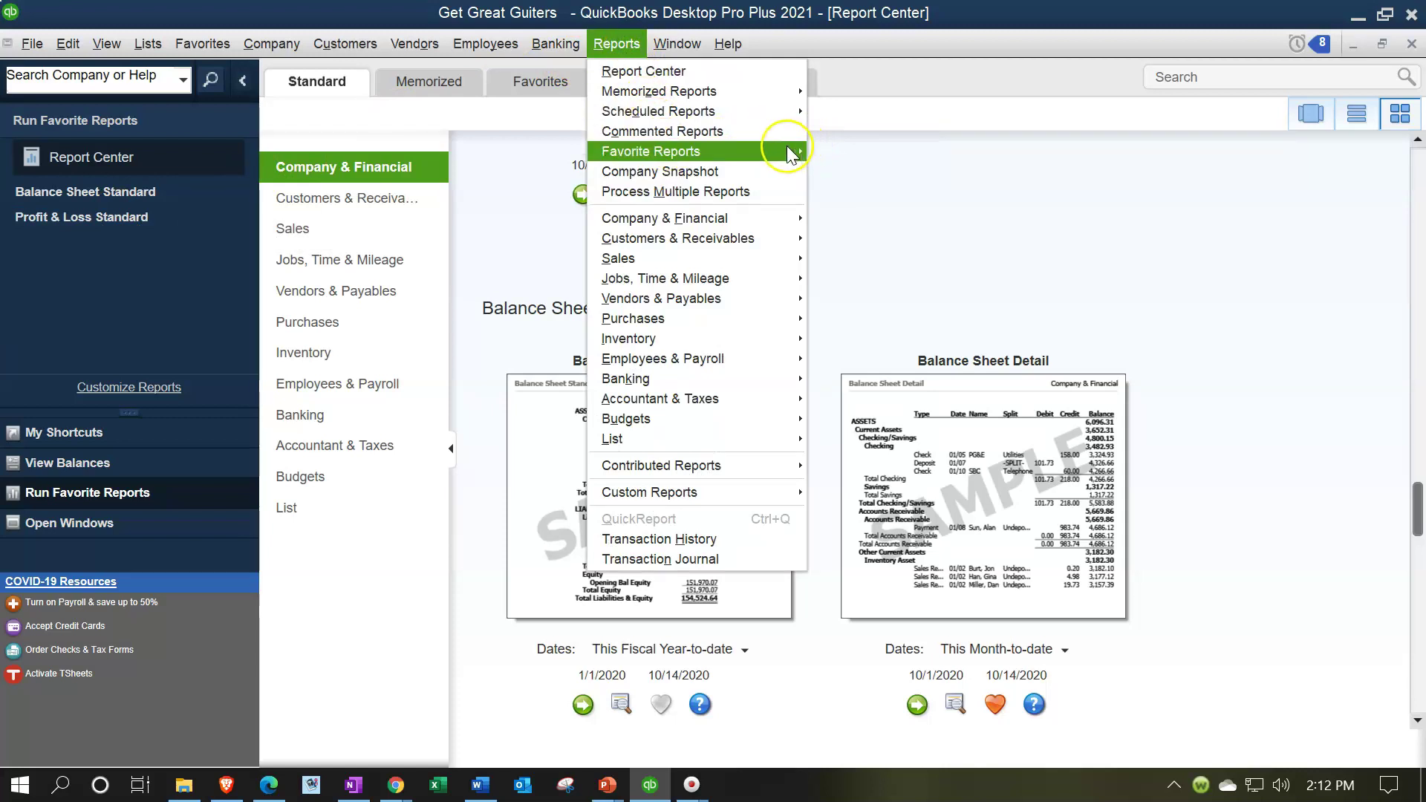
{"action": "mouse_move", "coordinate": [789, 152]}
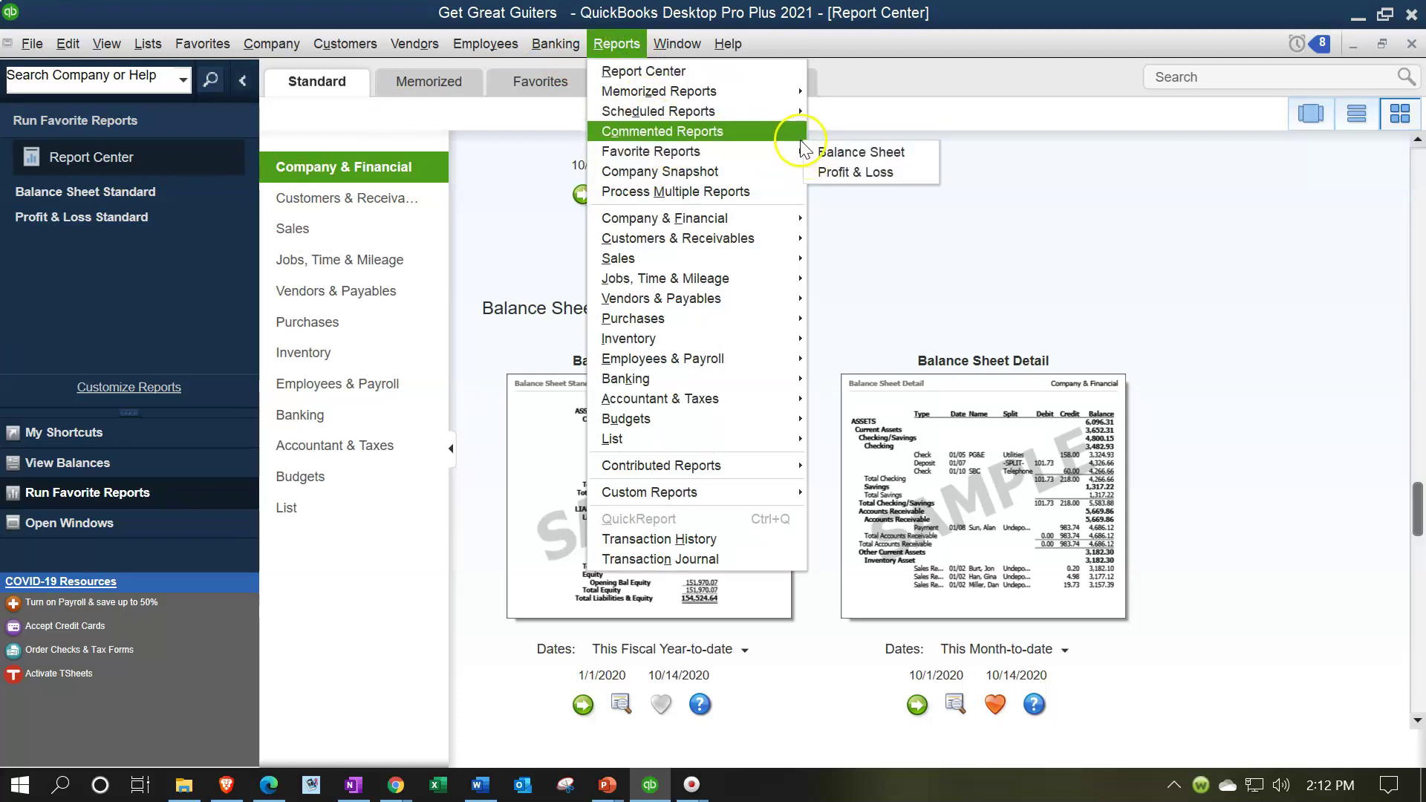
{"action": "left_click", "coordinate": [794, 21]}
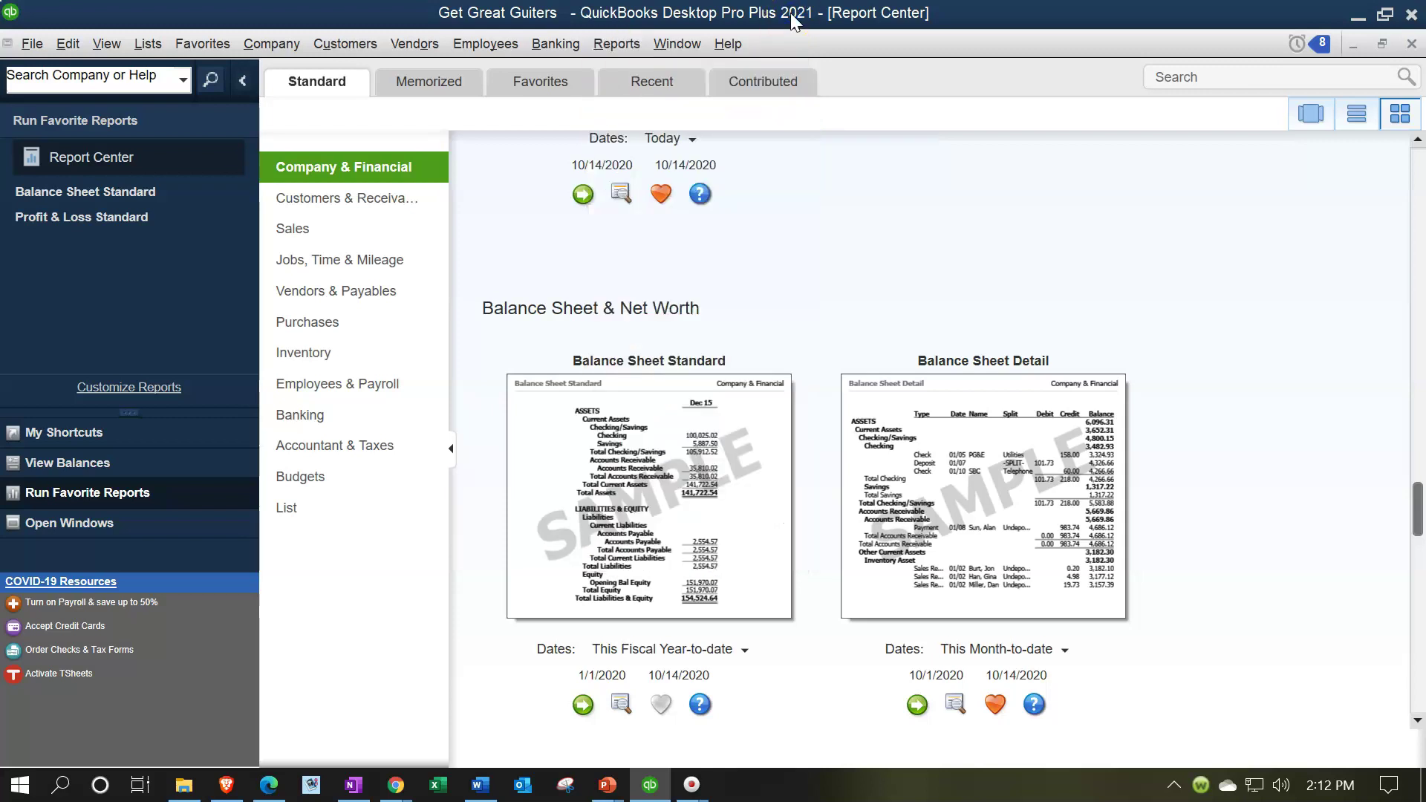
{"action": "left_click", "coordinate": [112, 523]}
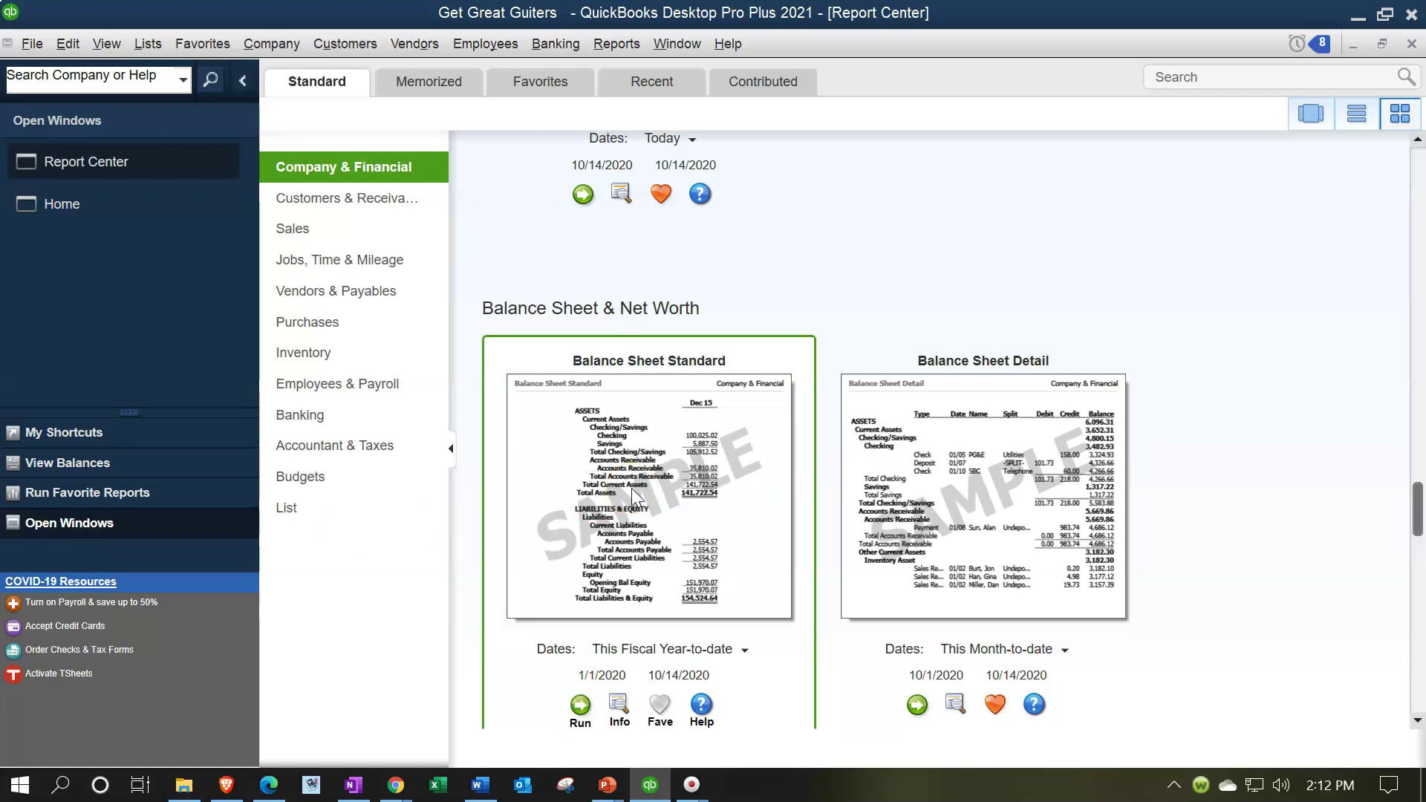
Run the Balance Sheet Standard report from the Balance Sheet & Net Worth section.
{"action": "scroll", "coordinate": [632, 496], "scroll_direction": "down", "scroll_amount": 4}
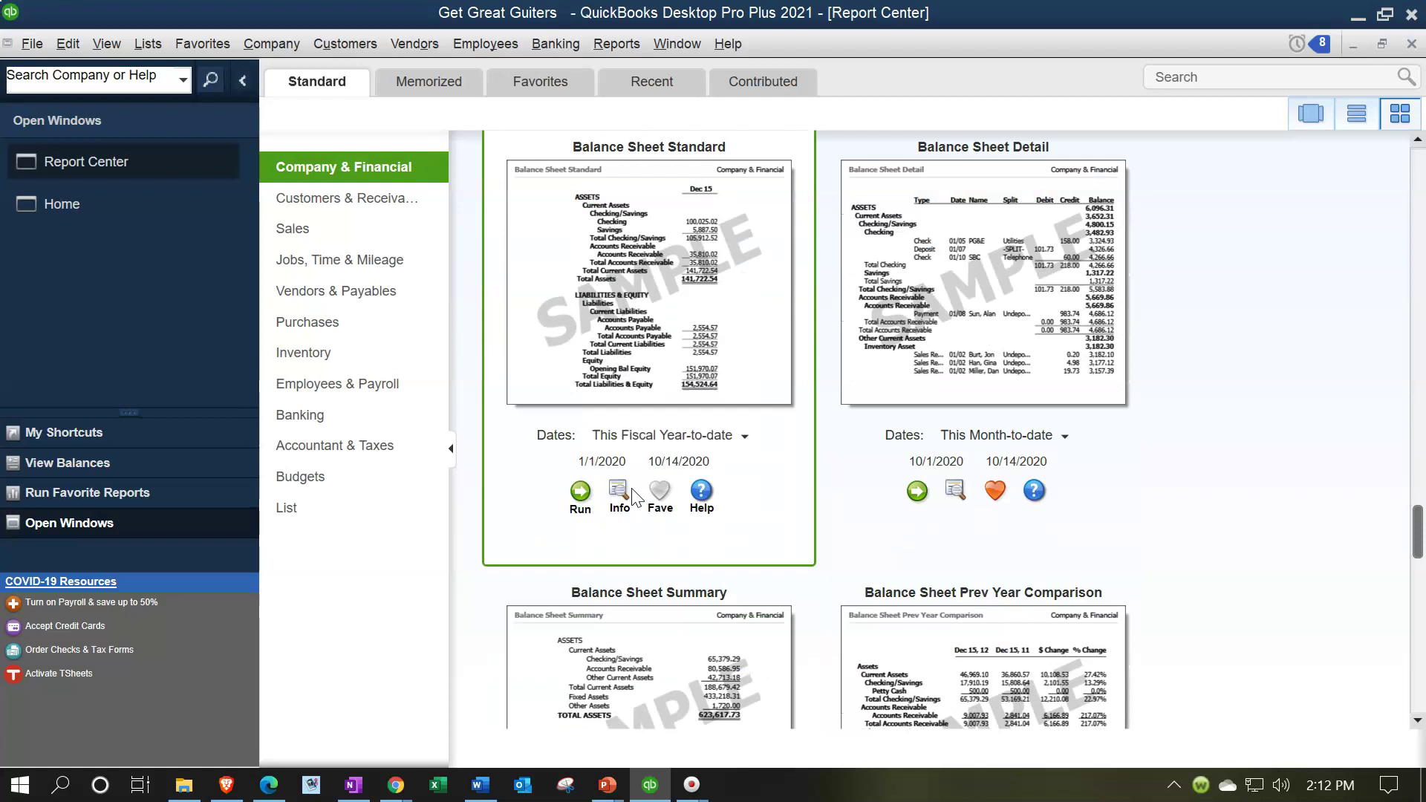
{"action": "scroll", "coordinate": [632, 496], "scroll_direction": "down", "scroll_amount": 3}
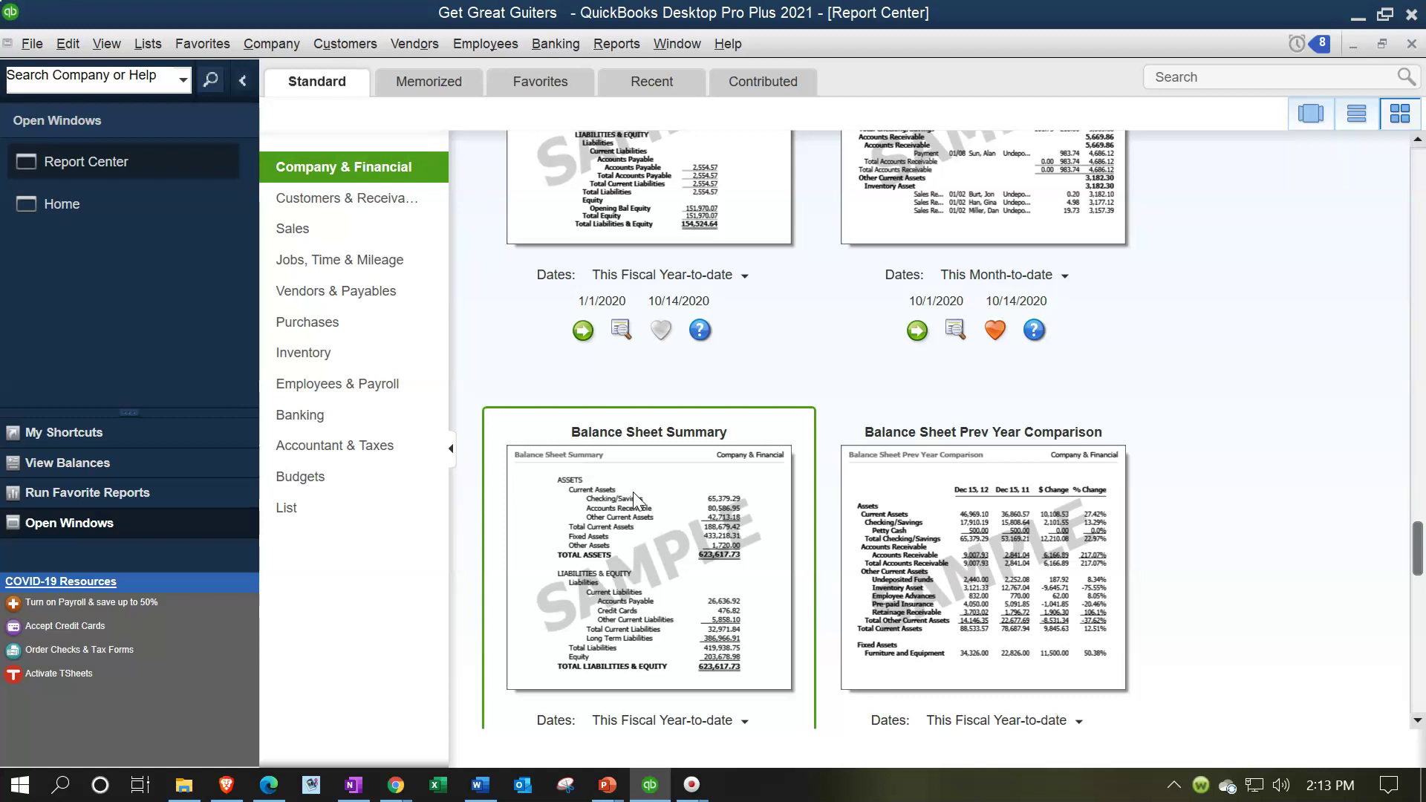
{"action": "scroll", "coordinate": [633, 492], "scroll_direction": "up", "scroll_amount": 3}
{"action": "left_click", "coordinate": [580, 491]}
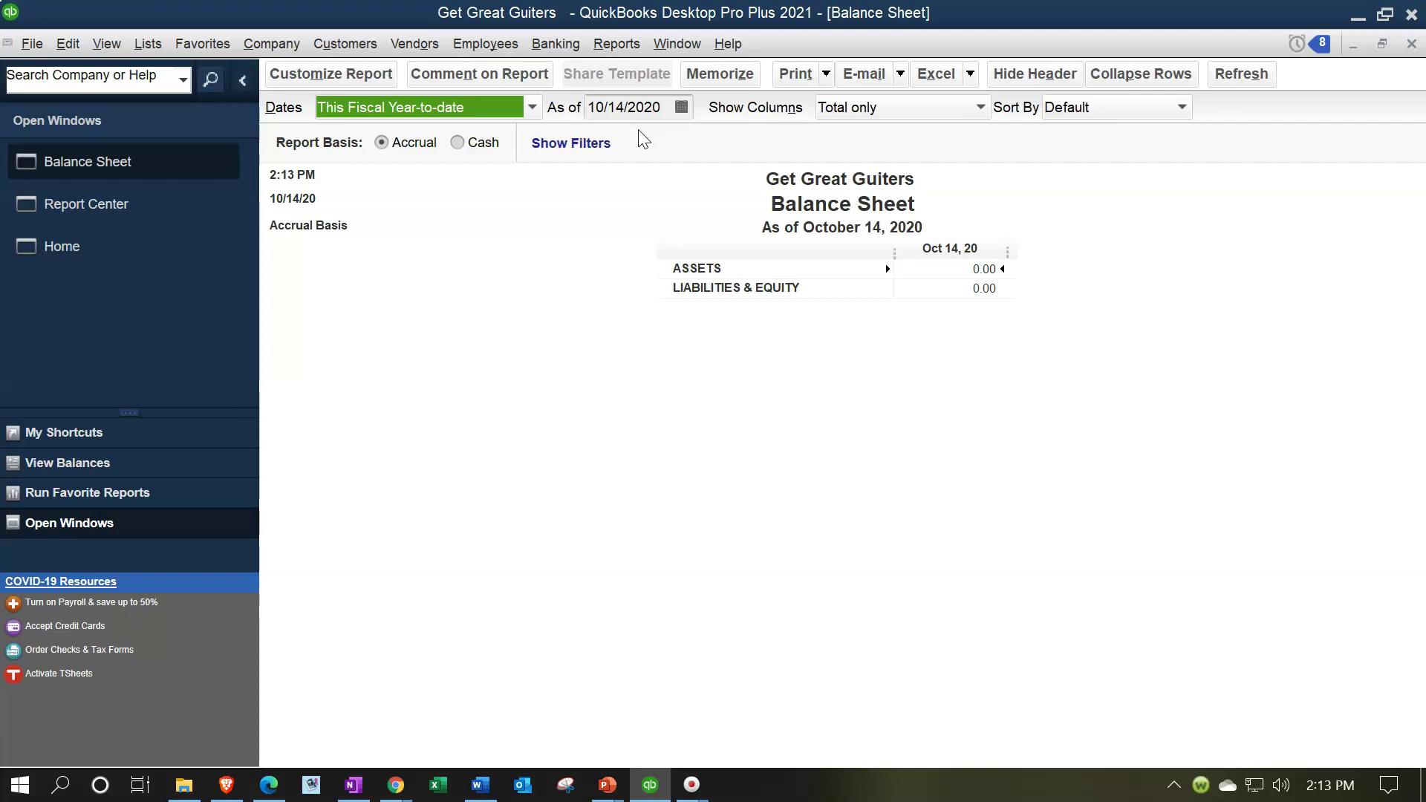
Customize the Balance Sheet report's date range to run from 01/01/2021 to 12/31/2021.
{"action": "left_click", "coordinate": [353, 73]}
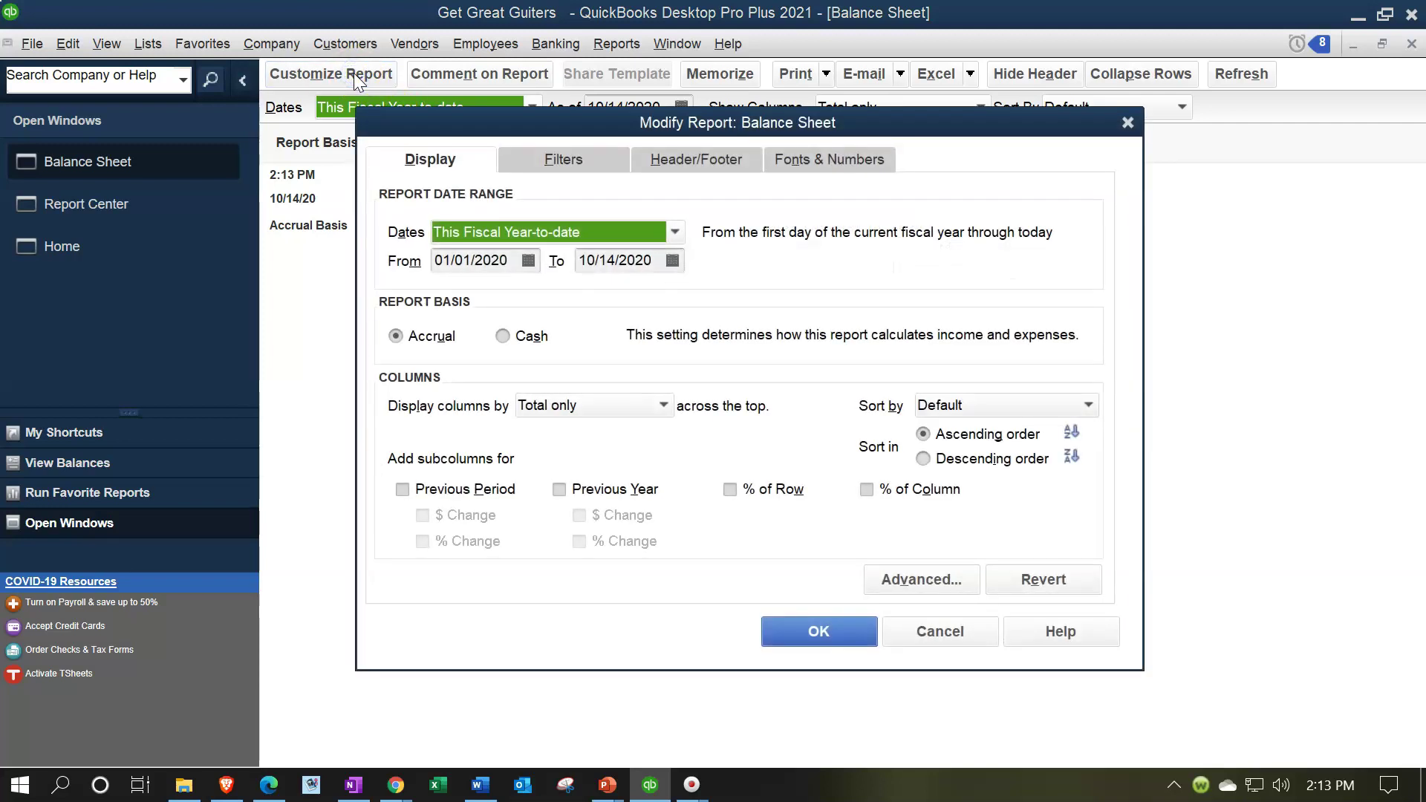
{"action": "key", "text": "Tab"}
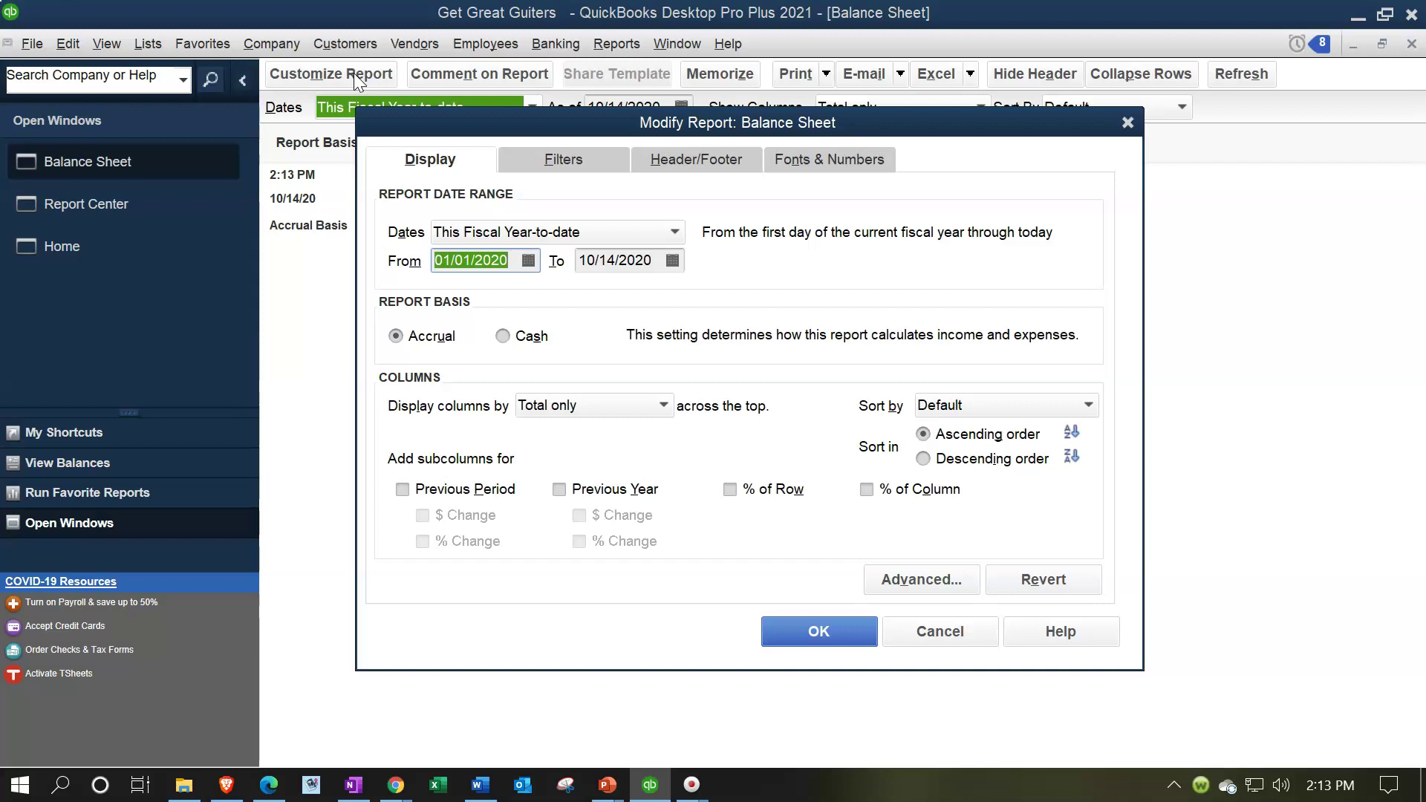
{"action": "type", "text": "1/1/21"}
{"action": "key", "text": "Tab"}
{"action": "type", "text": "12/31/21"}
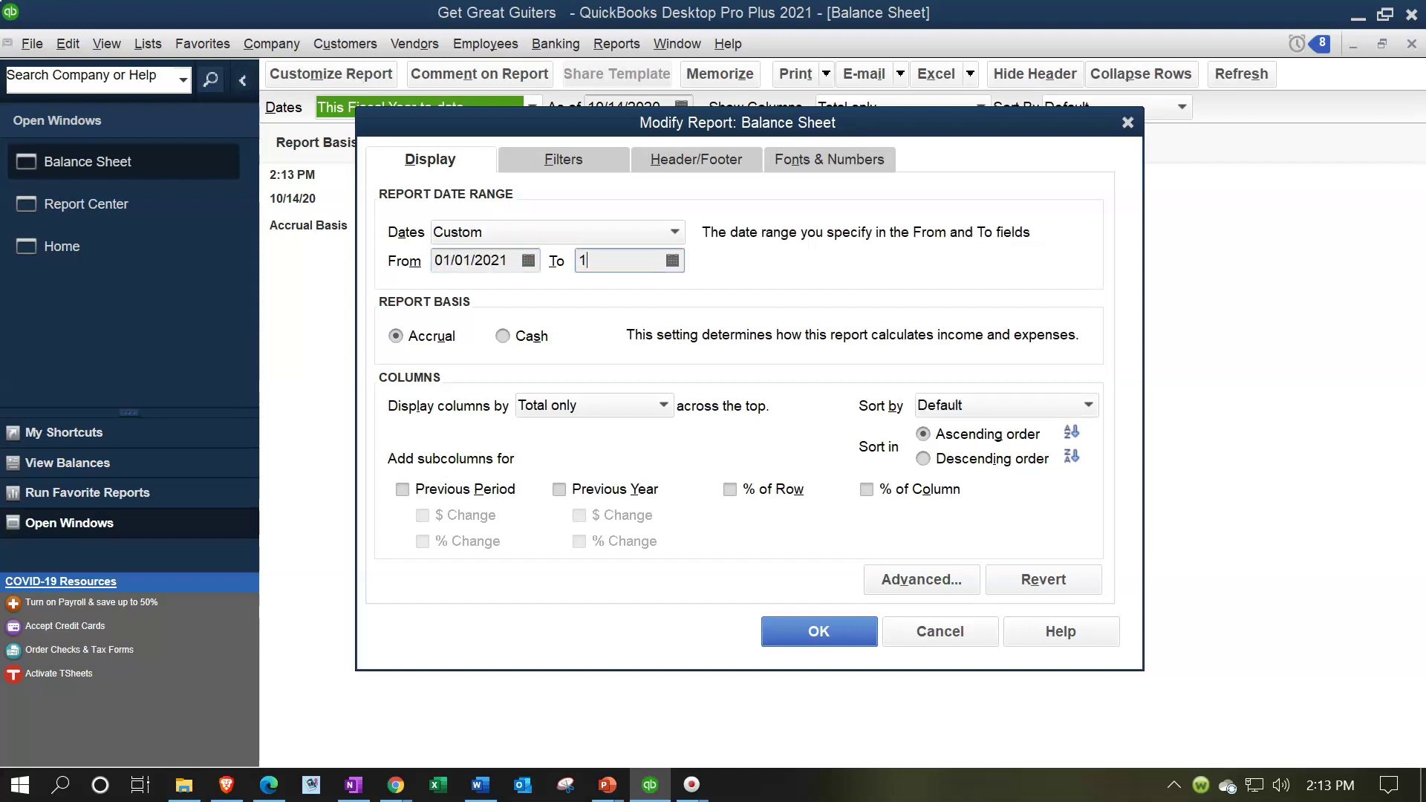
{"action": "key", "text": "Tab"}
{"action": "left_click", "coordinate": [803, 633]}
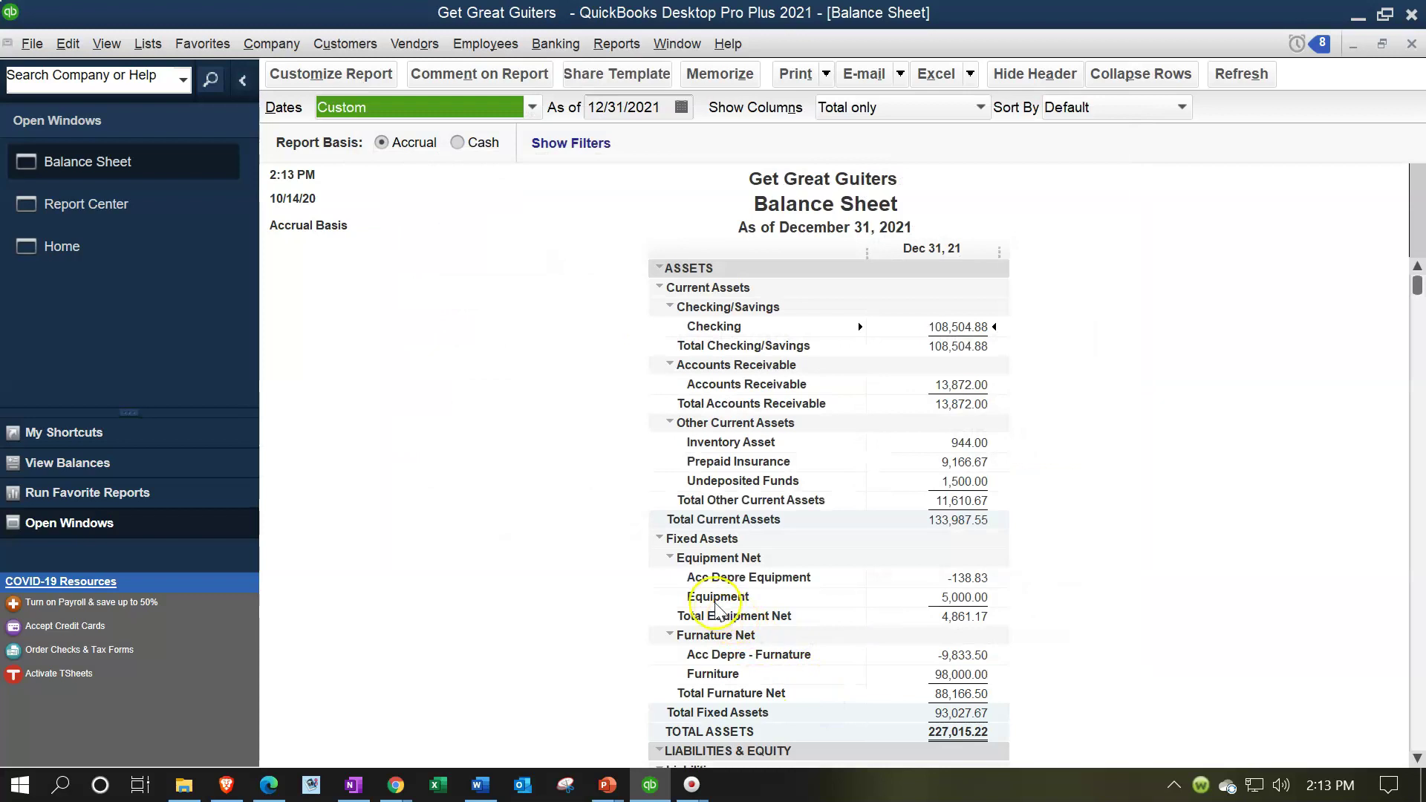
Return to the Report Center and run the Balance Sheet Summary report.
{"action": "left_click", "coordinate": [165, 214]}
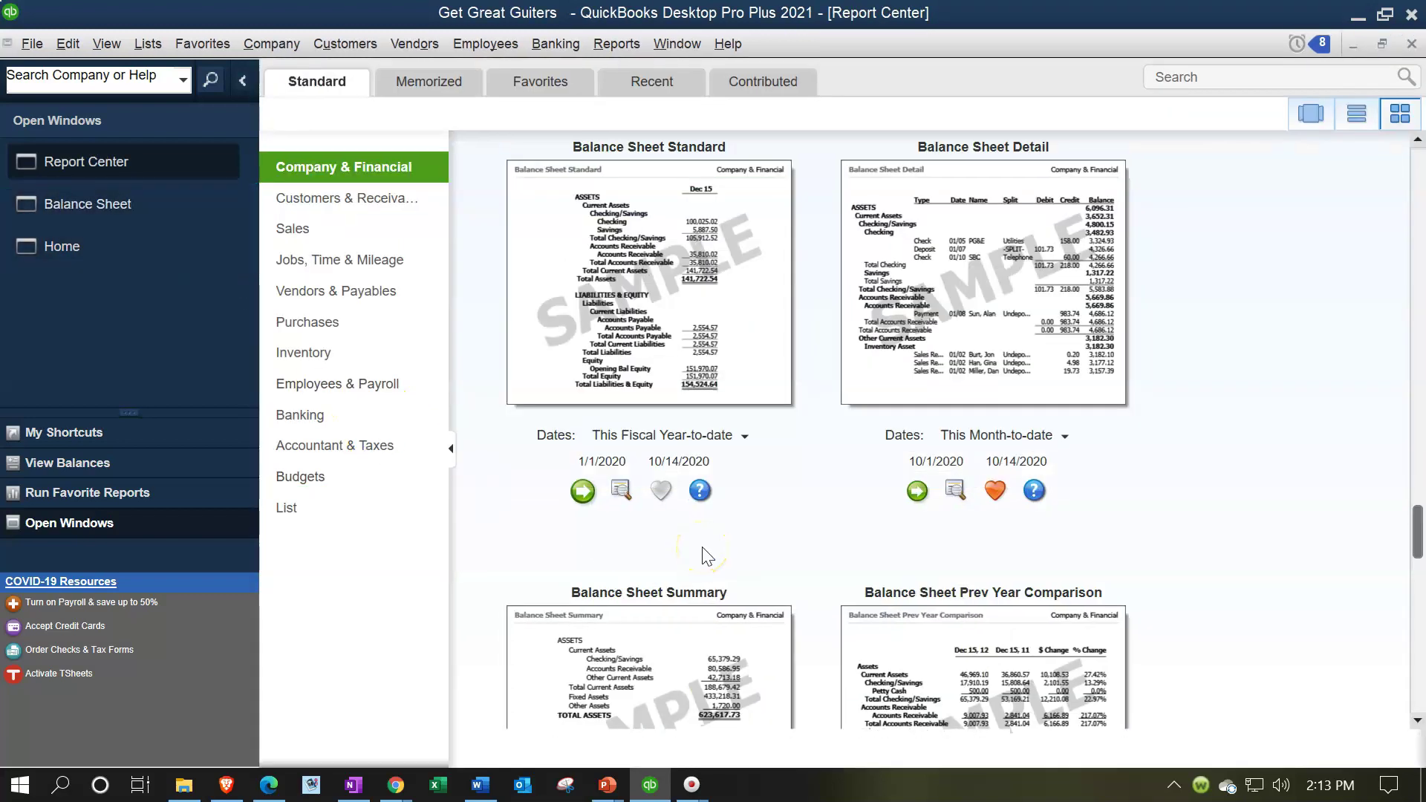
{"action": "scroll", "coordinate": [706, 556], "scroll_direction": "down", "scroll_amount": 6}
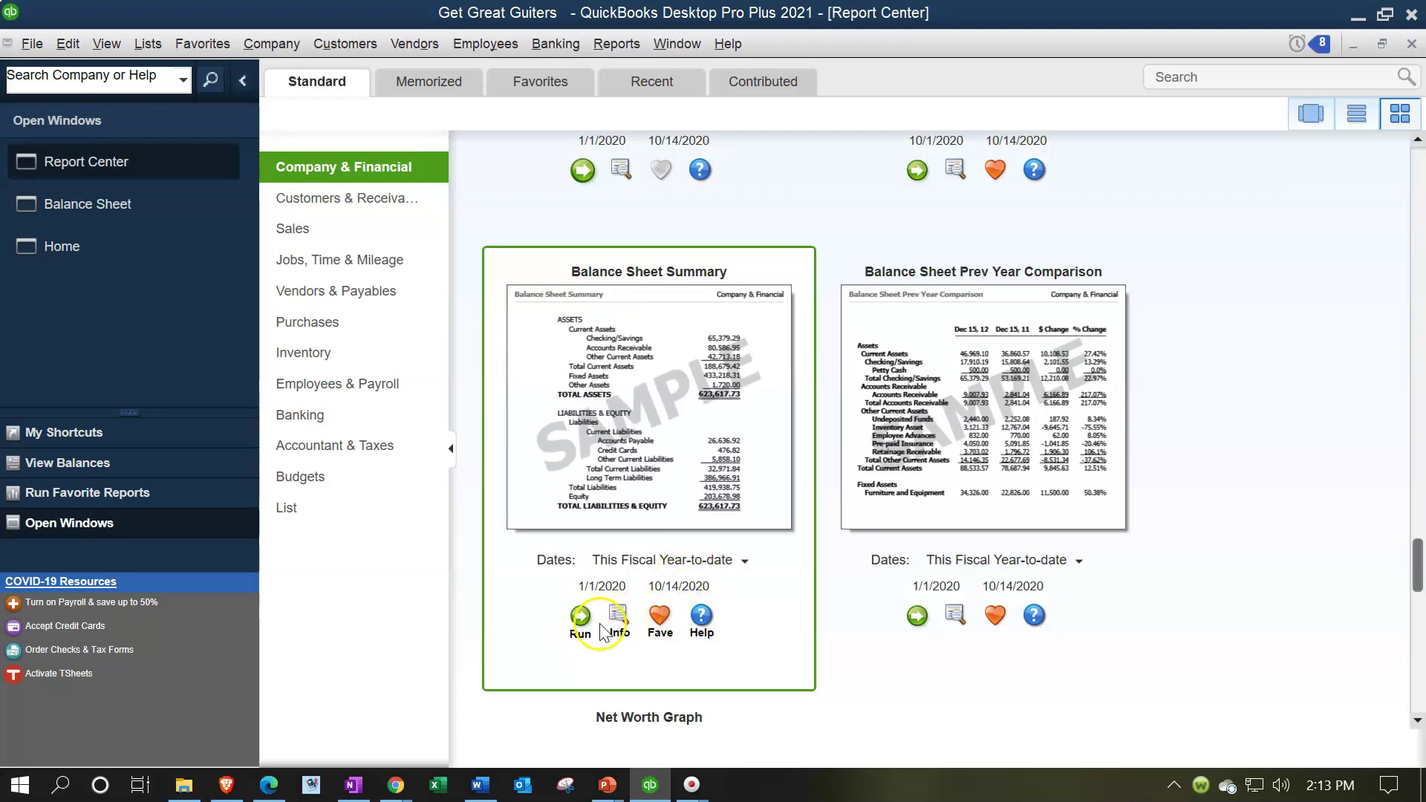
{"action": "left_click", "coordinate": [581, 616]}
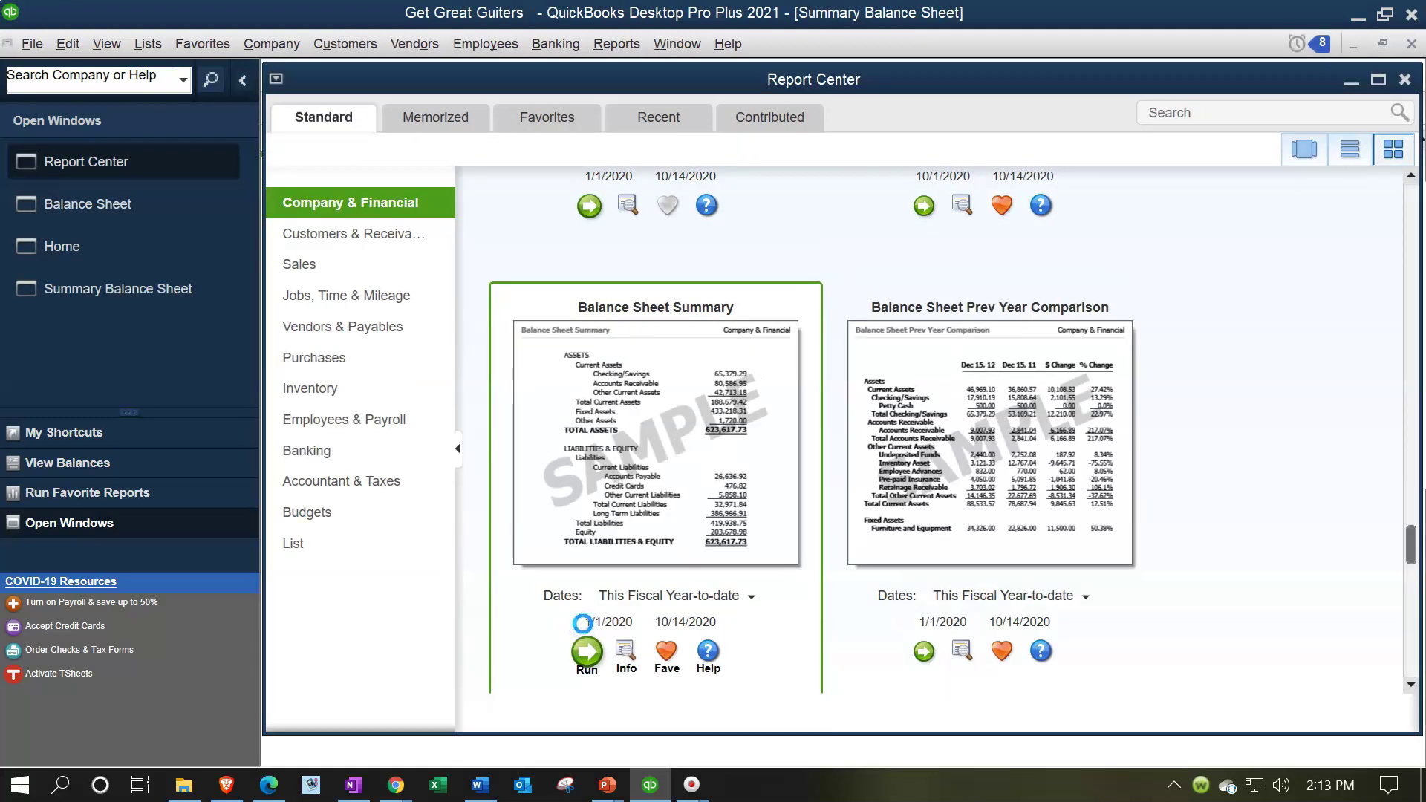
Customize the Summary Balance Sheet's date range to run from 01/01/2021 to 12/31/2021.
{"action": "left_click", "coordinate": [311, 74]}
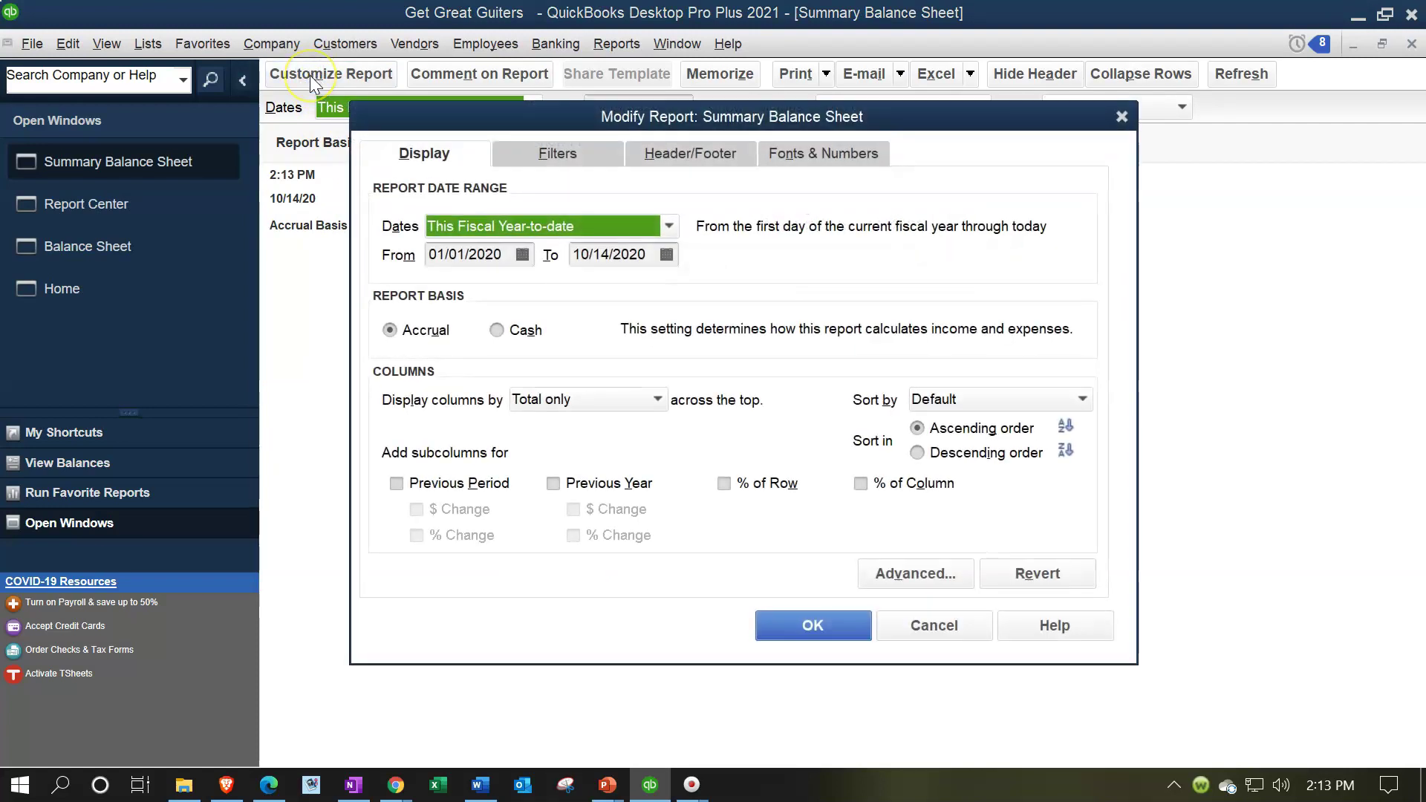
{"action": "key", "text": "Tab"}
{"action": "type", "text": "010121"}
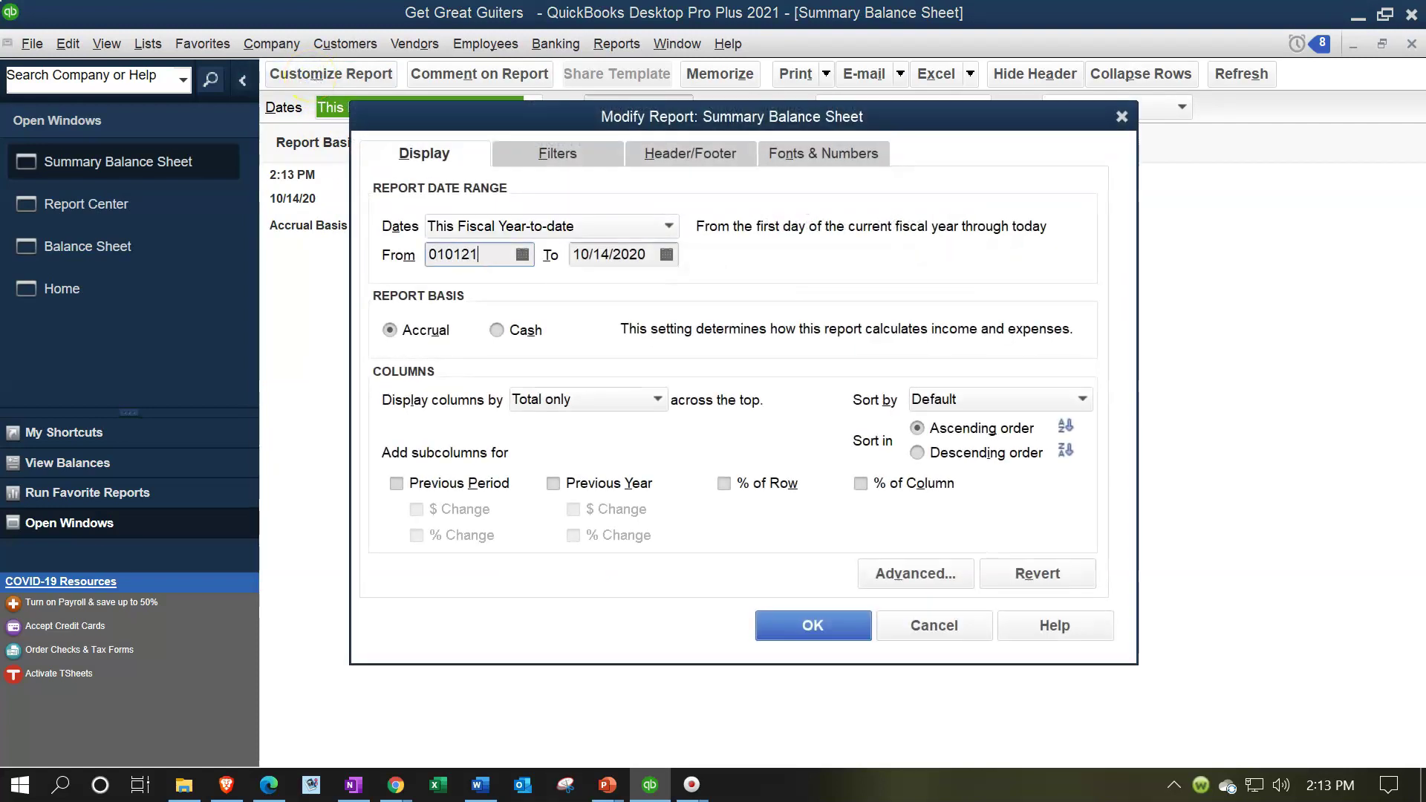
{"action": "key", "text": "Tab"}
{"action": "type", "text": "123121"}
{"action": "key", "text": "Tab"}
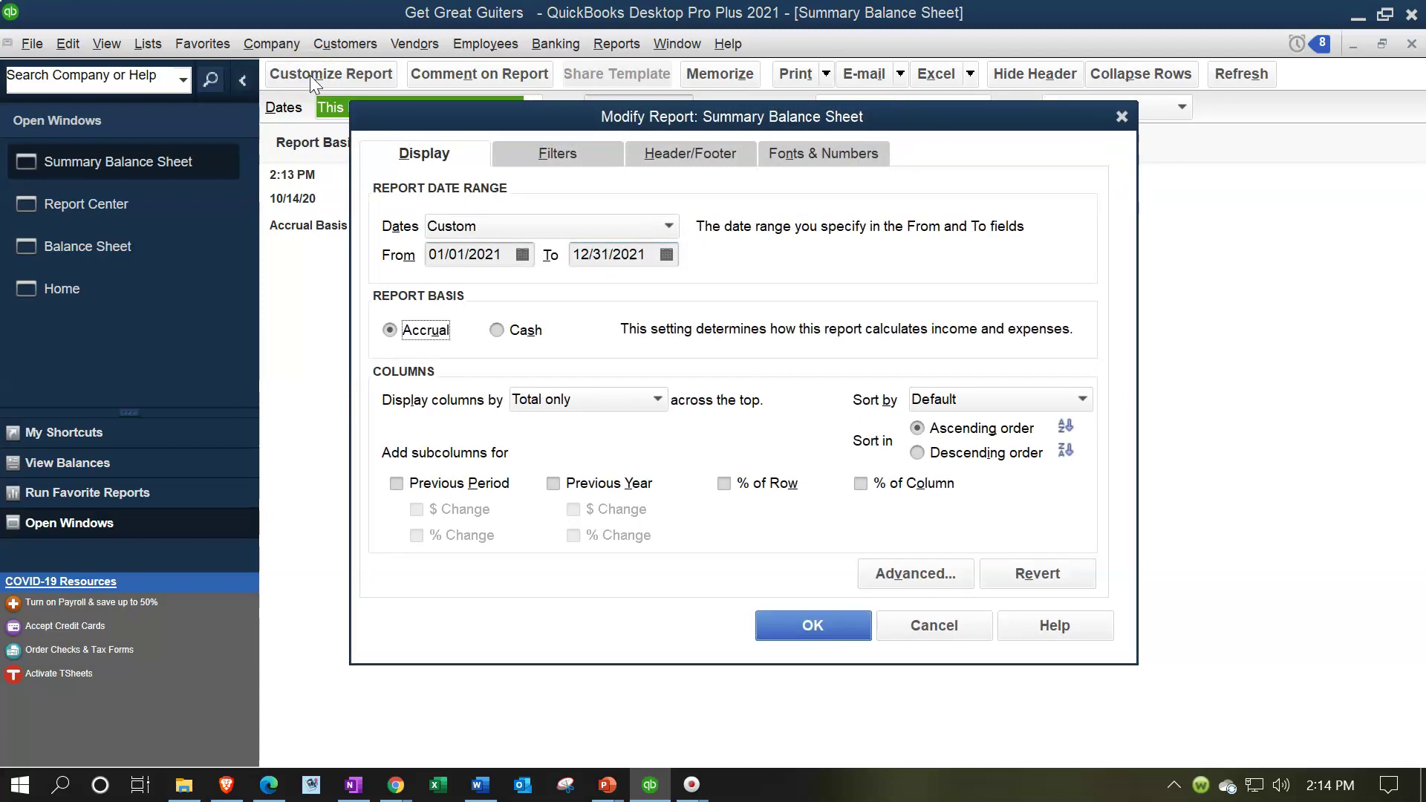
{"action": "left_click", "coordinate": [793, 645]}
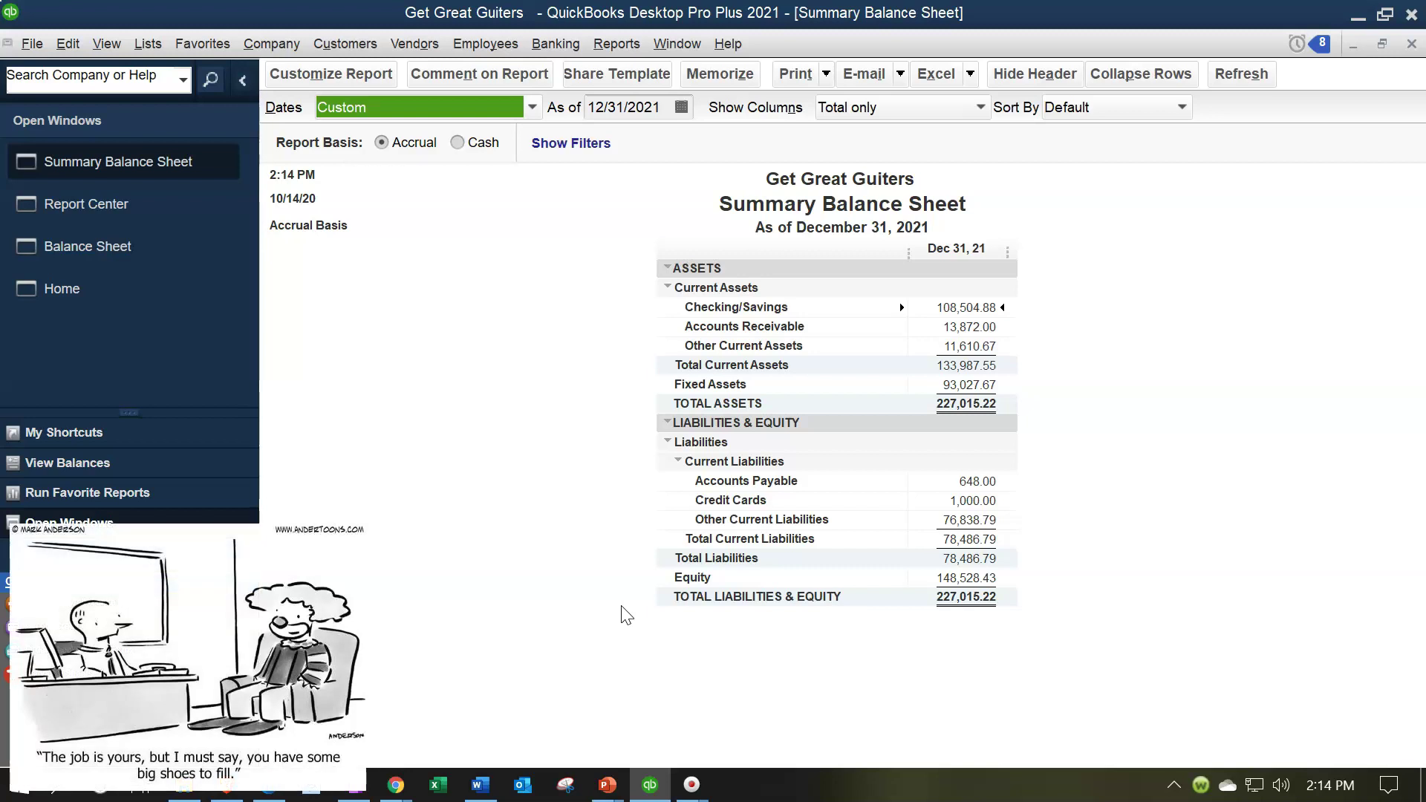
Run the Trial Balance report from the Accountant & Taxes reports.
{"action": "left_click", "coordinate": [618, 44]}
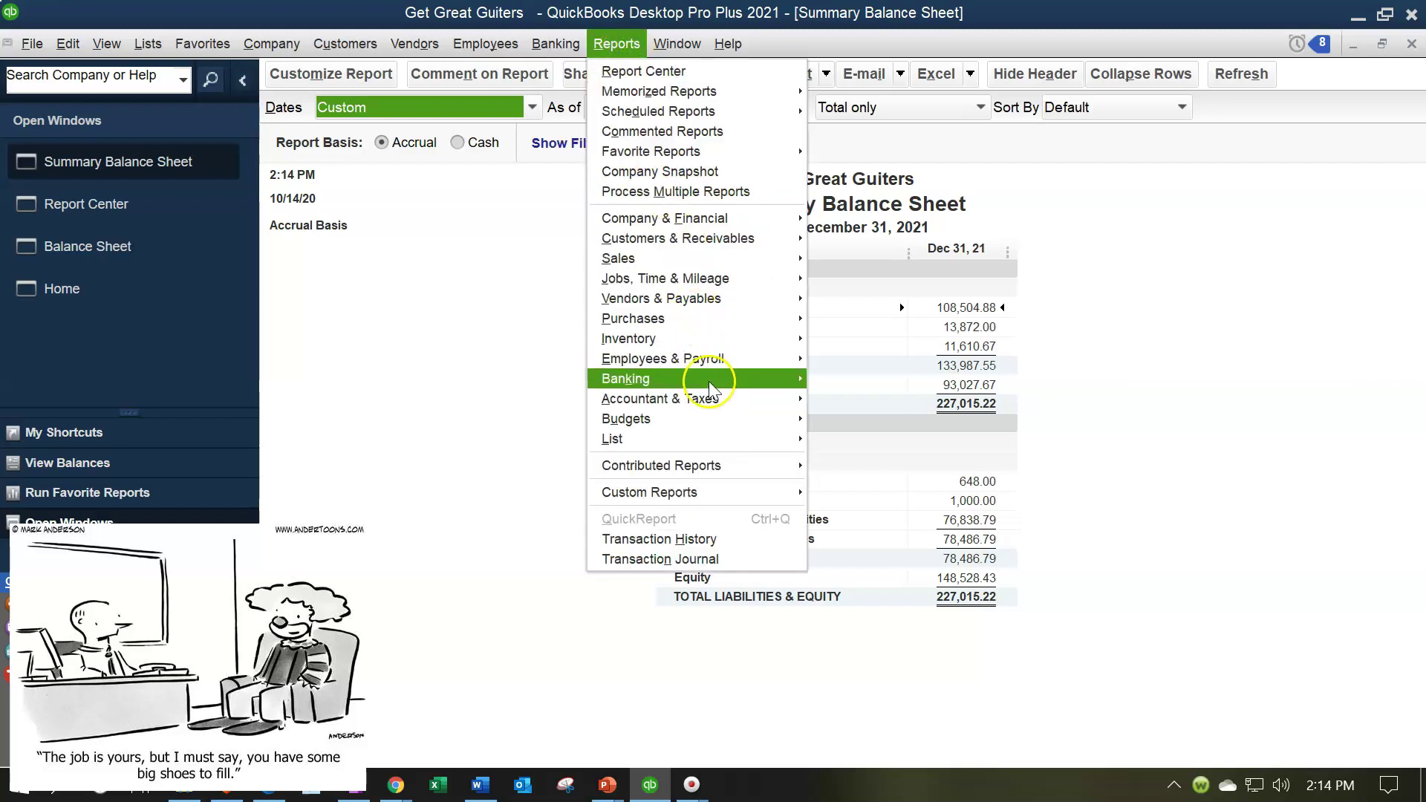
{"action": "mouse_move", "coordinate": [715, 394]}
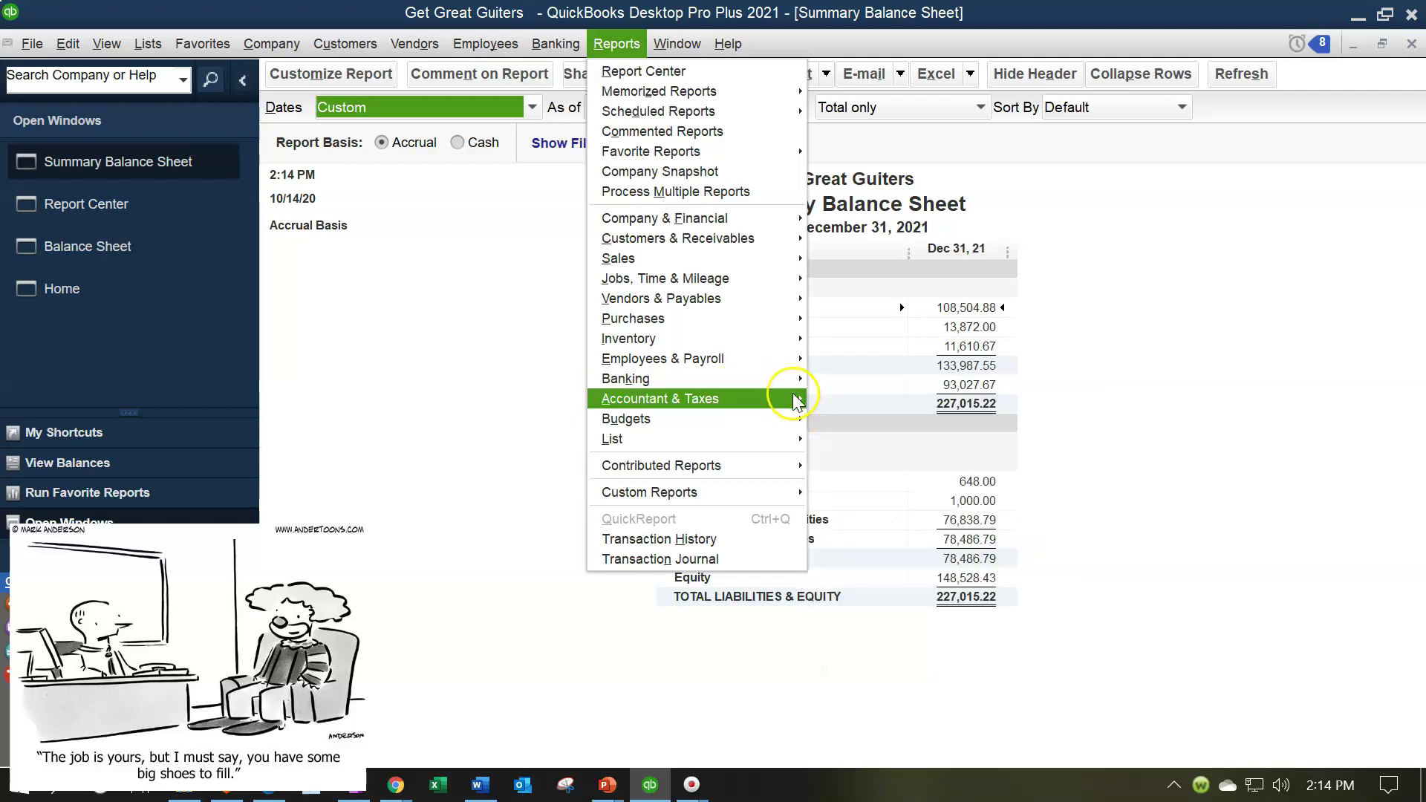
{"action": "left_click", "coordinate": [822, 398]}
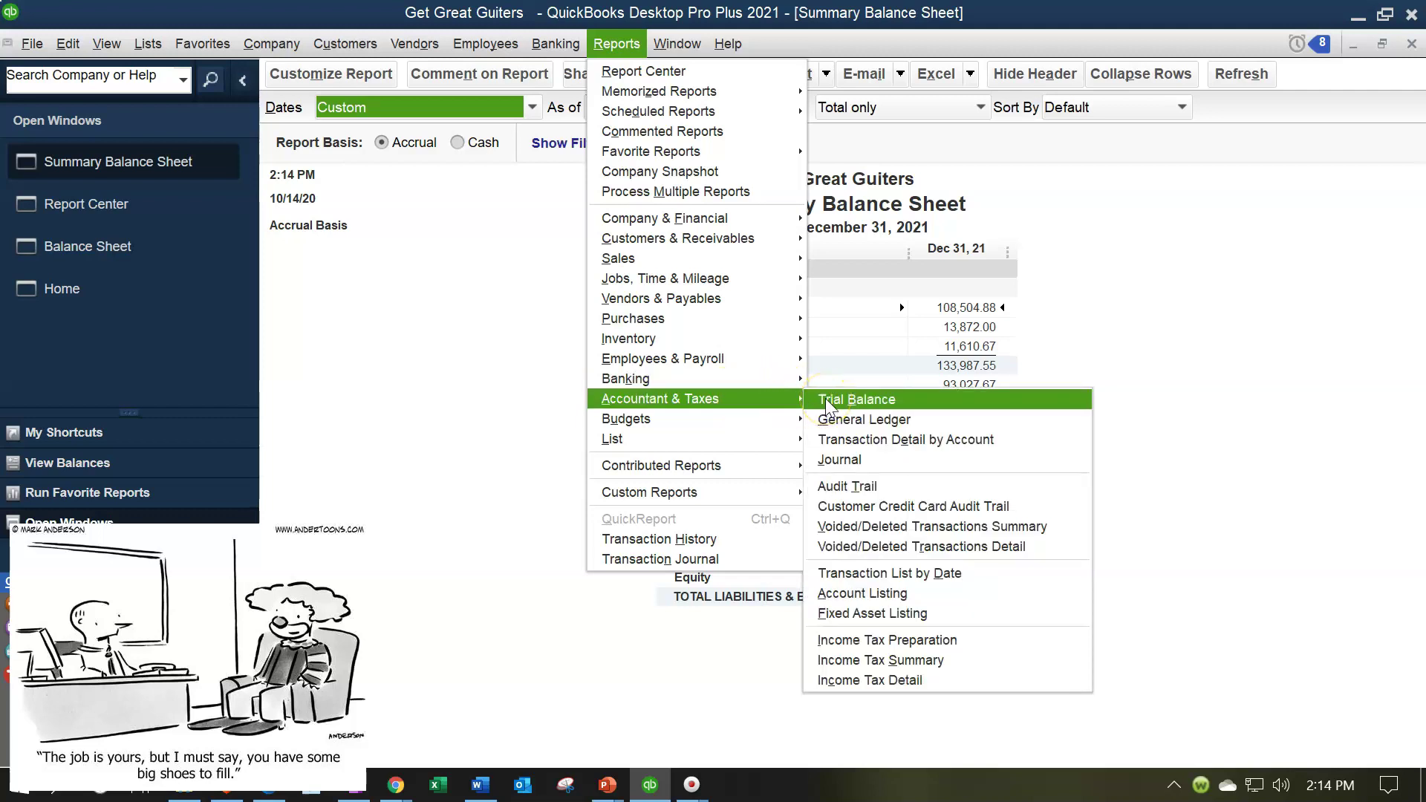
{"action": "left_click", "coordinate": [826, 399]}
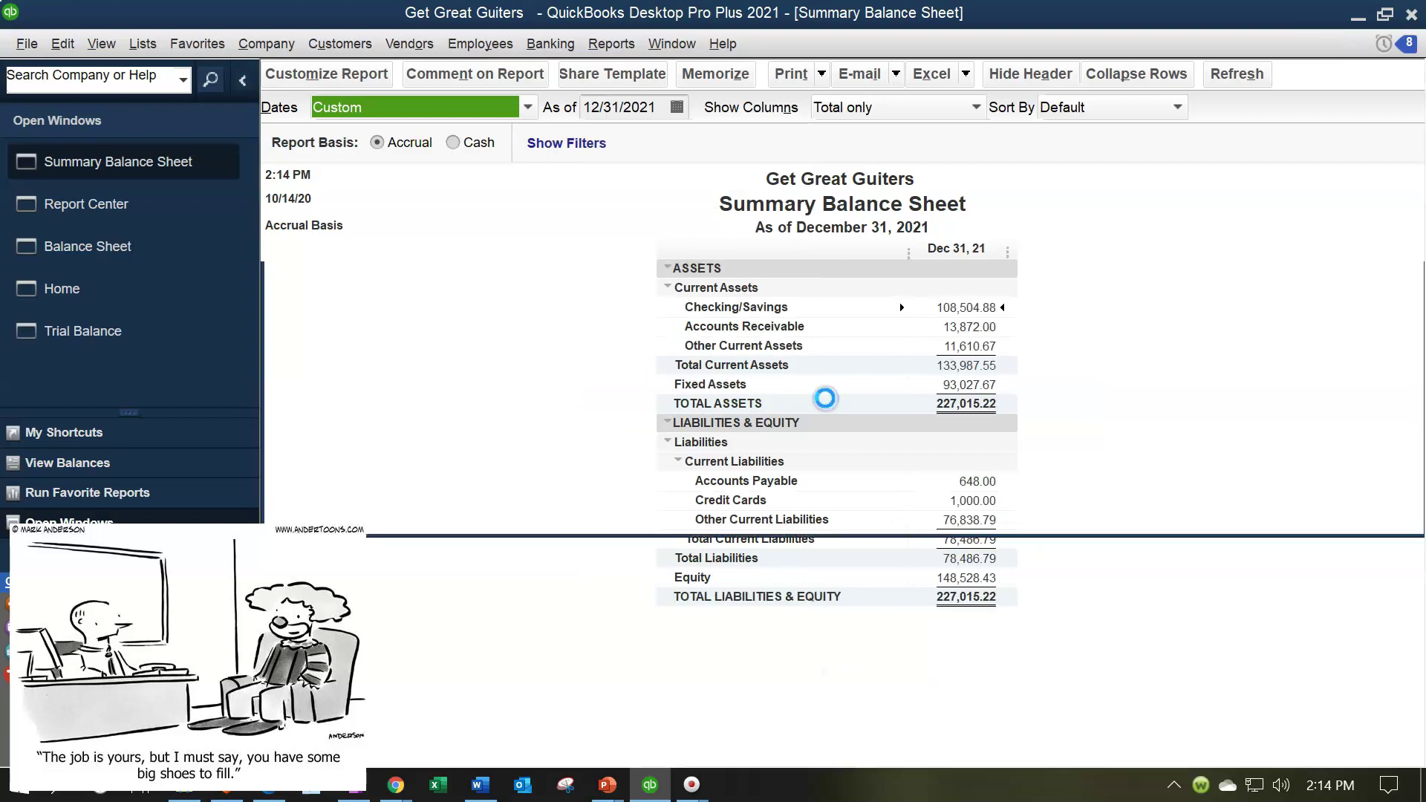
Set the Trial Balance's date range to run from 01/01/2021 to 12/31/2021 and look through its accounts.
{"action": "key", "text": "Tab"}
{"action": "type", "text": "010121"}
{"action": "key", "text": "Tab"}
{"action": "type", "text": "12/31/2021"}
{"action": "key", "text": "Tab"}
{"action": "left_click", "coordinate": [816, 466]}
{"action": "scroll", "coordinate": [820, 473], "scroll_direction": "down", "scroll_amount": 5}
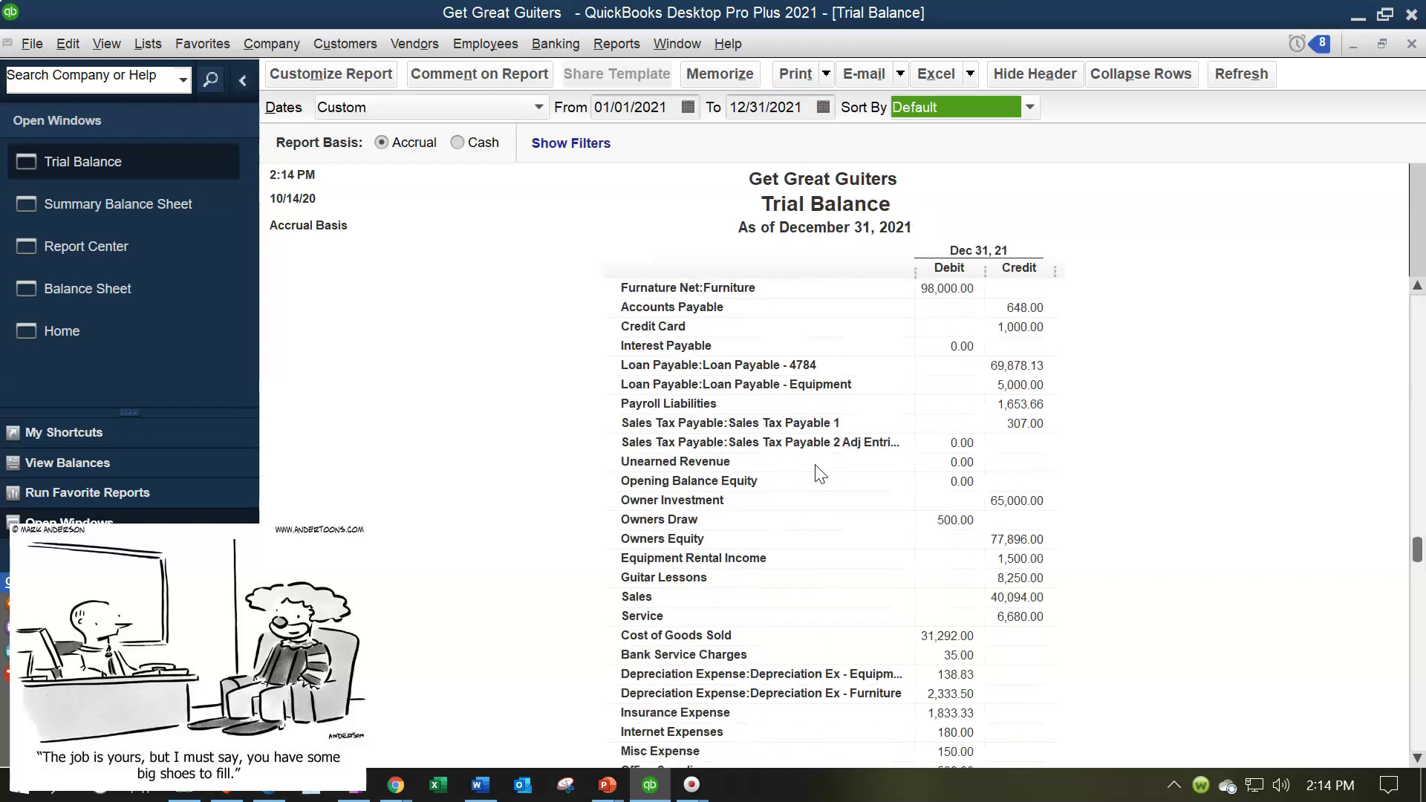
{"action": "left_click", "coordinate": [819, 487]}
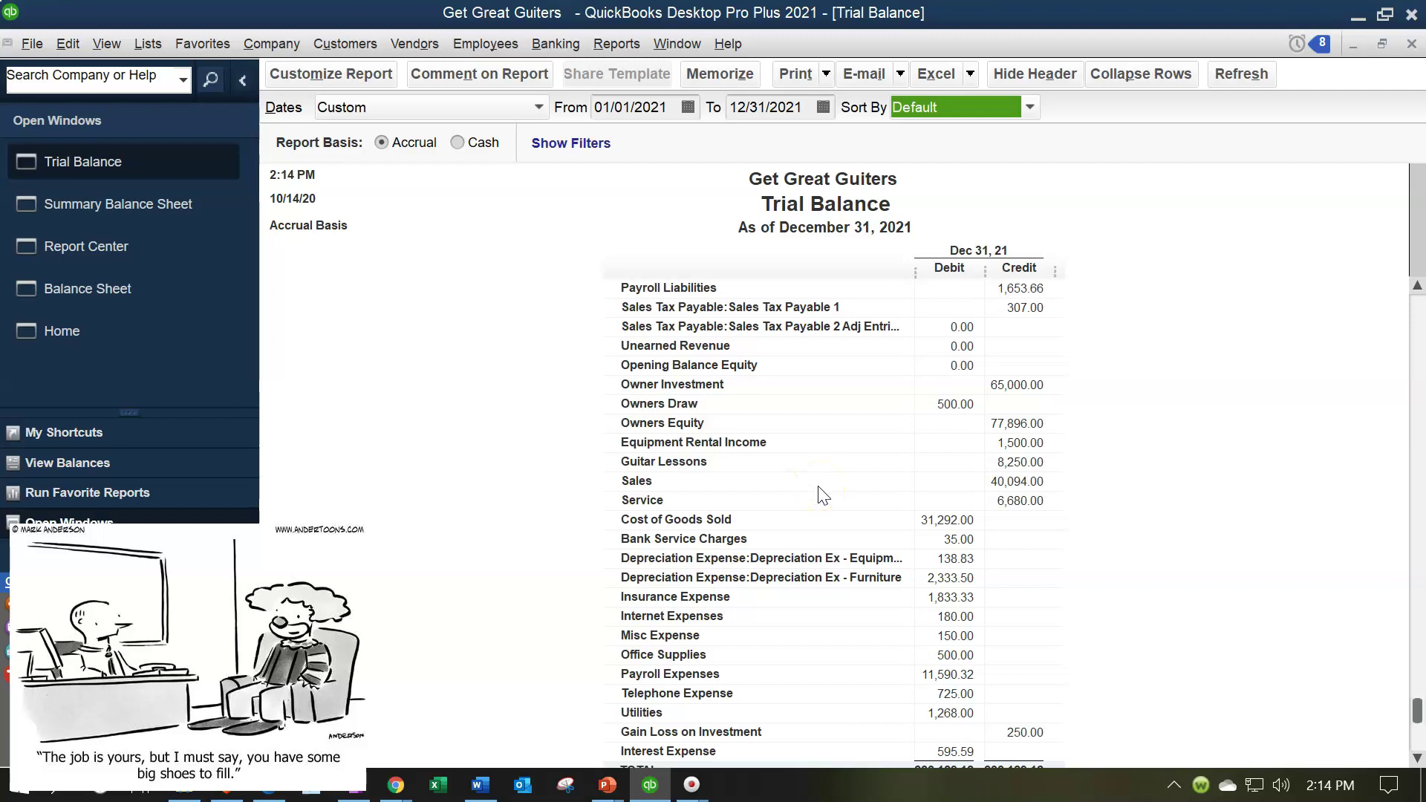
{"action": "scroll", "coordinate": [823, 496], "scroll_direction": "up", "scroll_amount": 5}
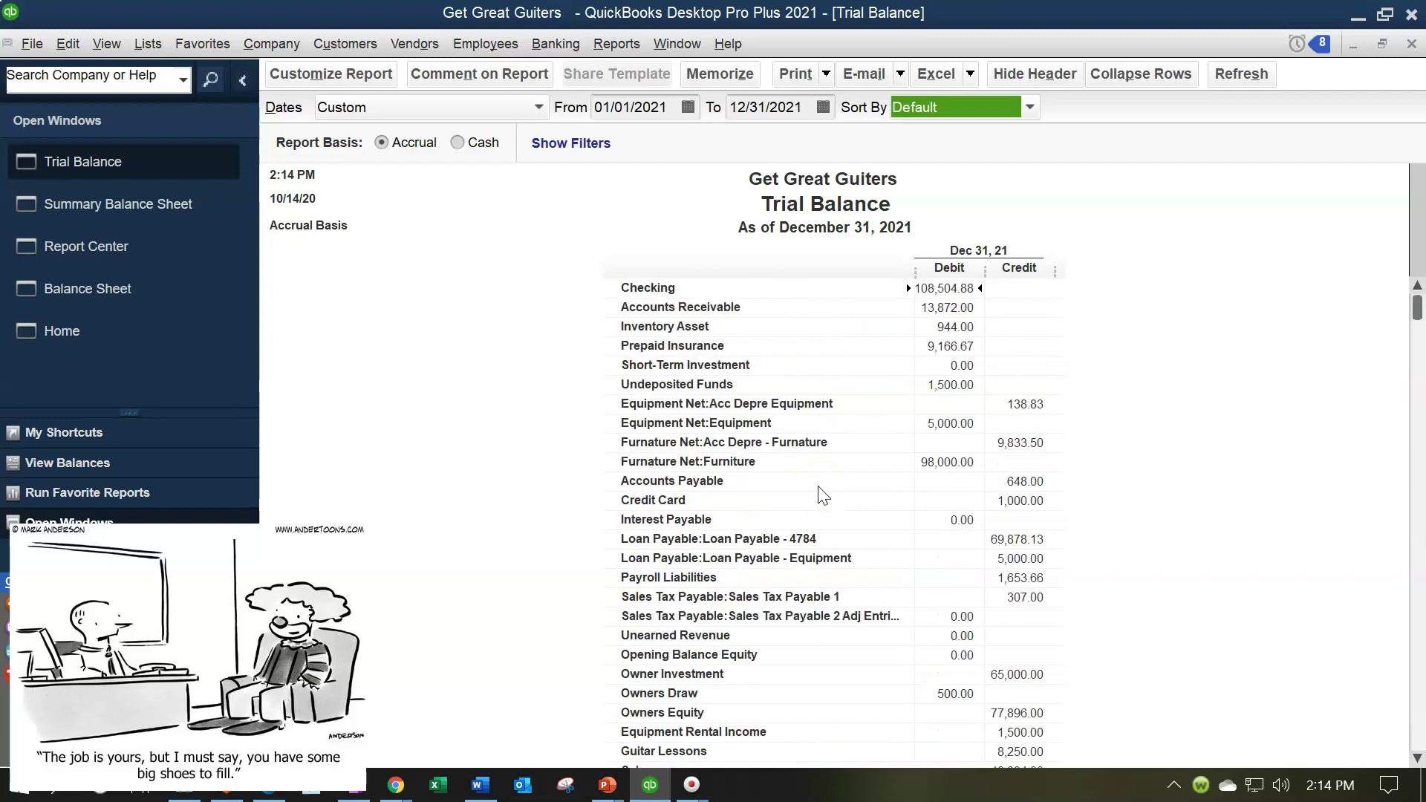
Open the company's Chart of Accounts list.
{"action": "left_click", "coordinate": [524, 478]}
{"action": "left_click", "coordinate": [431, 428]}
{"action": "left_click", "coordinate": [151, 44]}
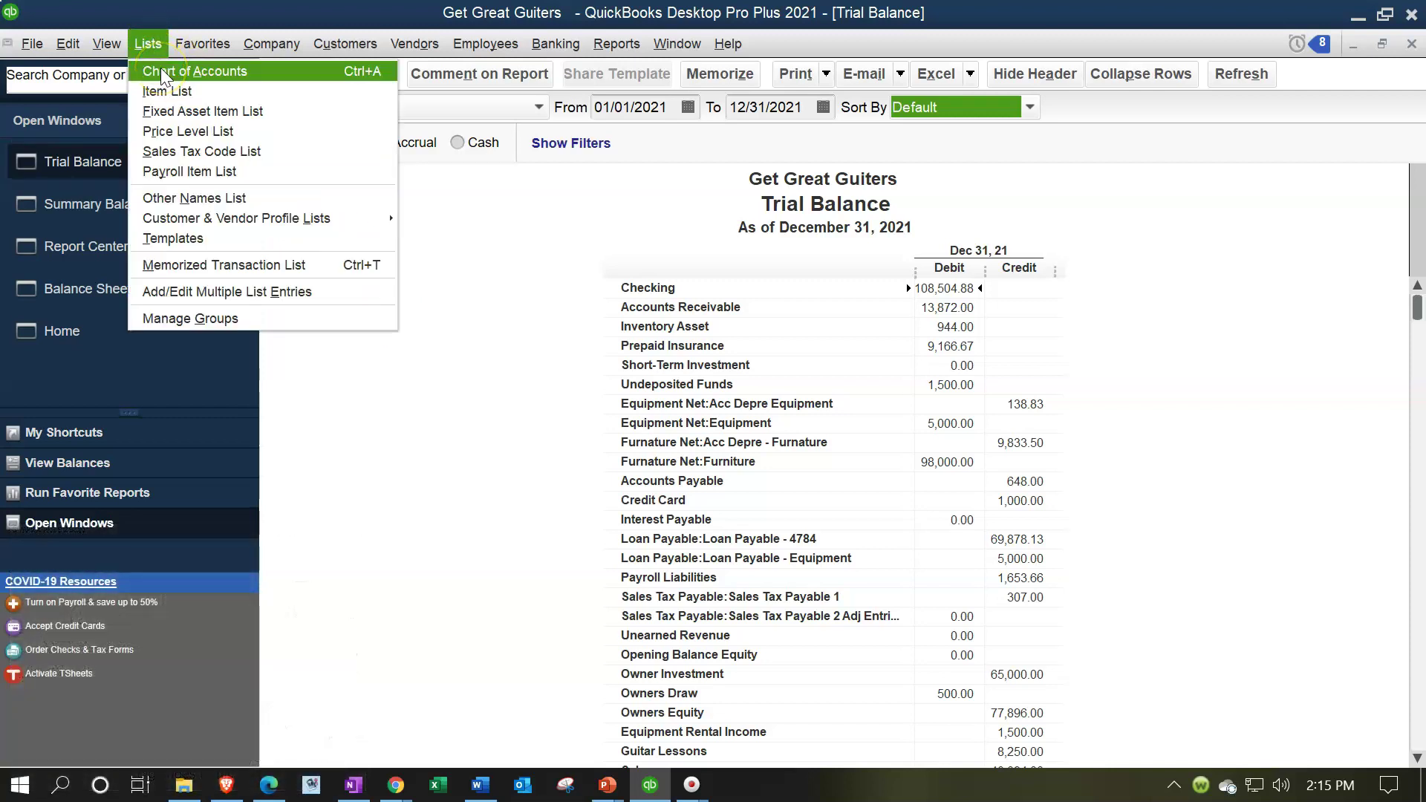
{"action": "left_click", "coordinate": [163, 72]}
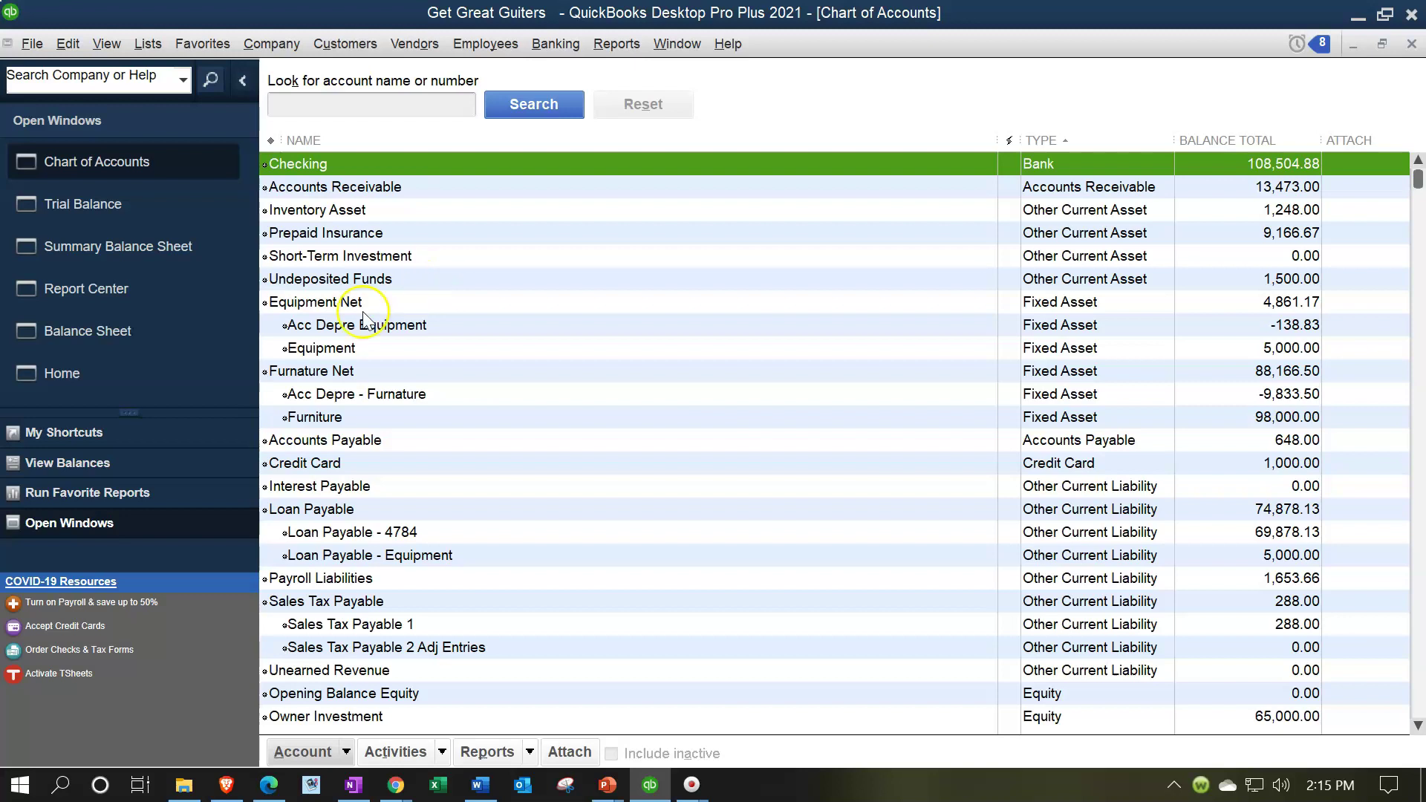
View the Home page and switch back to the open Balance Sheet report.
{"action": "left_click", "coordinate": [197, 360]}
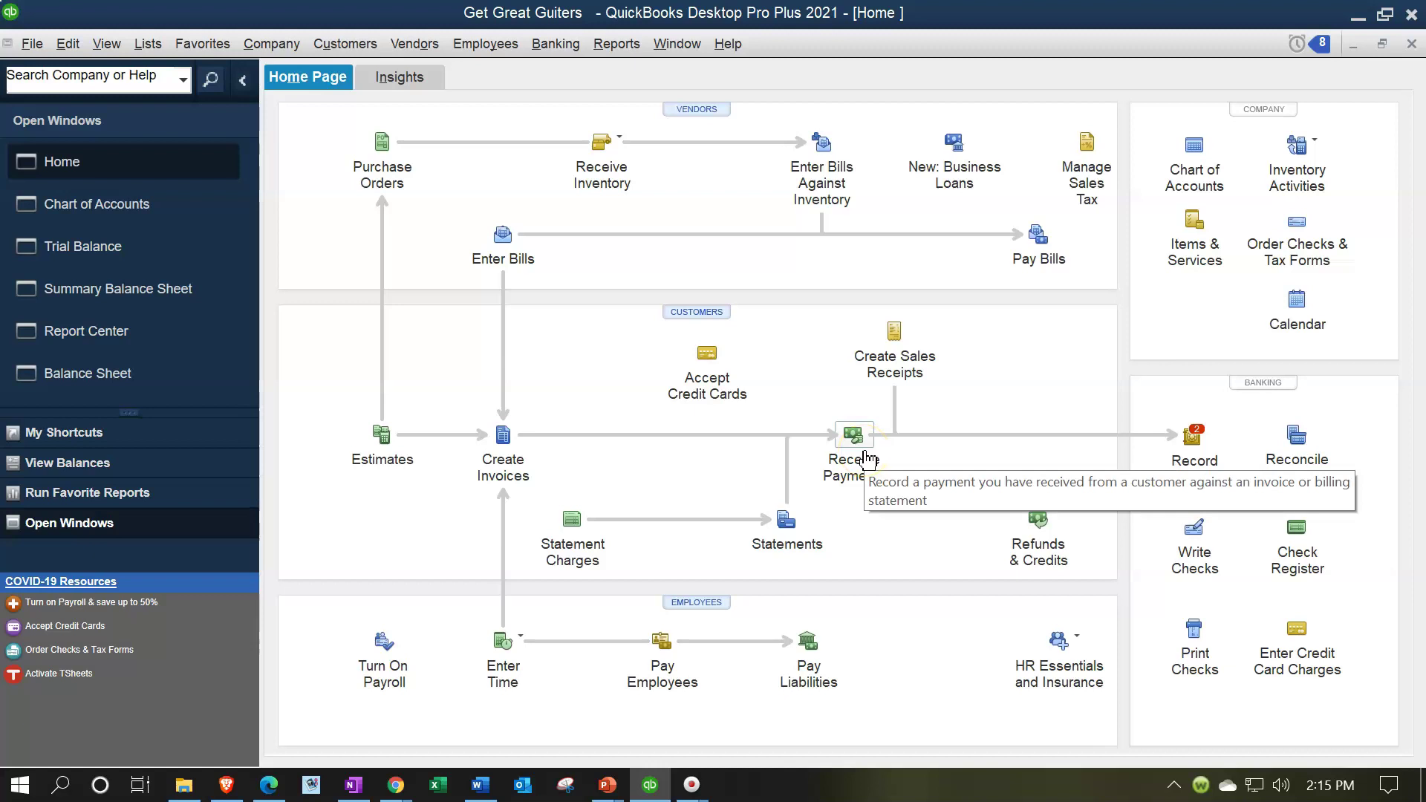
{"action": "left_click", "coordinate": [130, 377]}
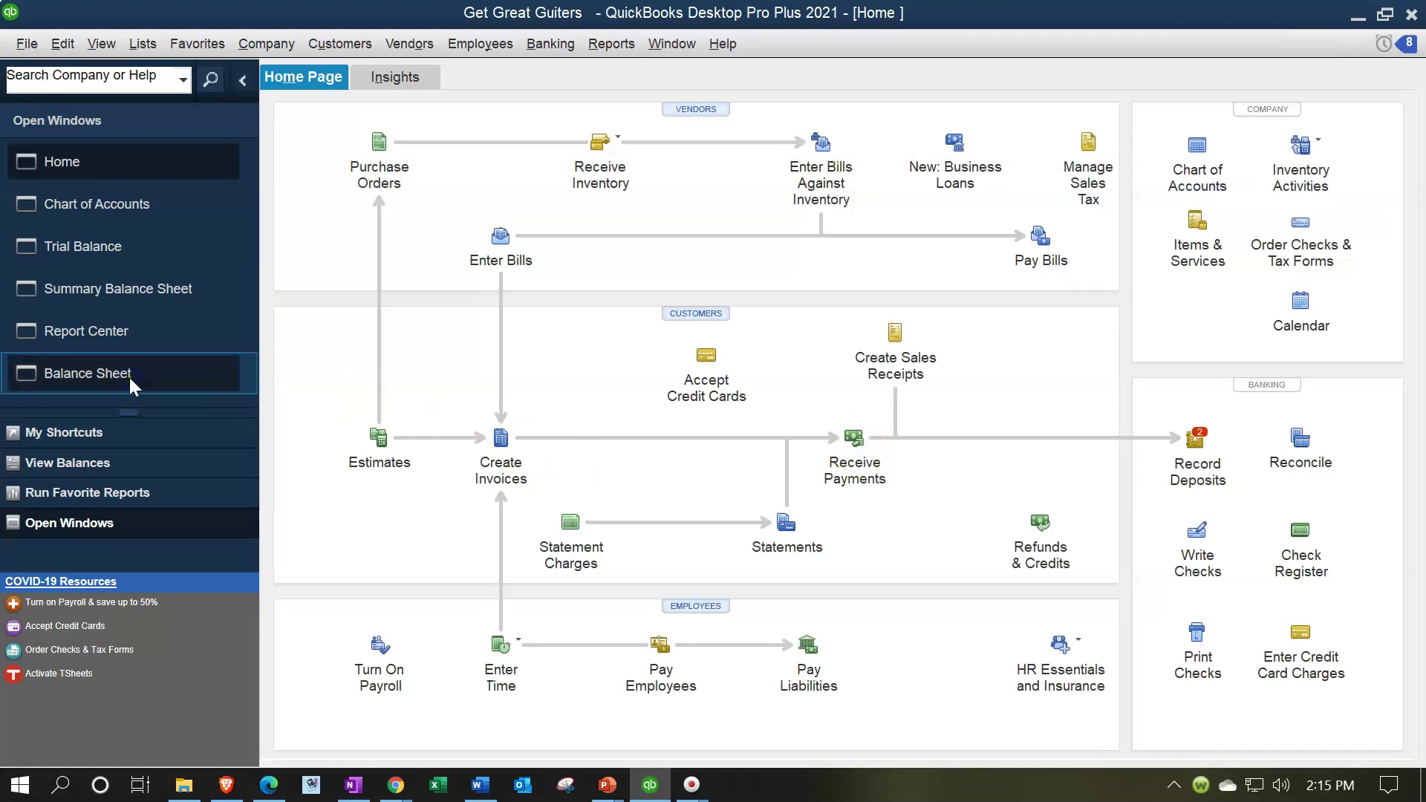
{"action": "left_click", "coordinate": [652, 383]}
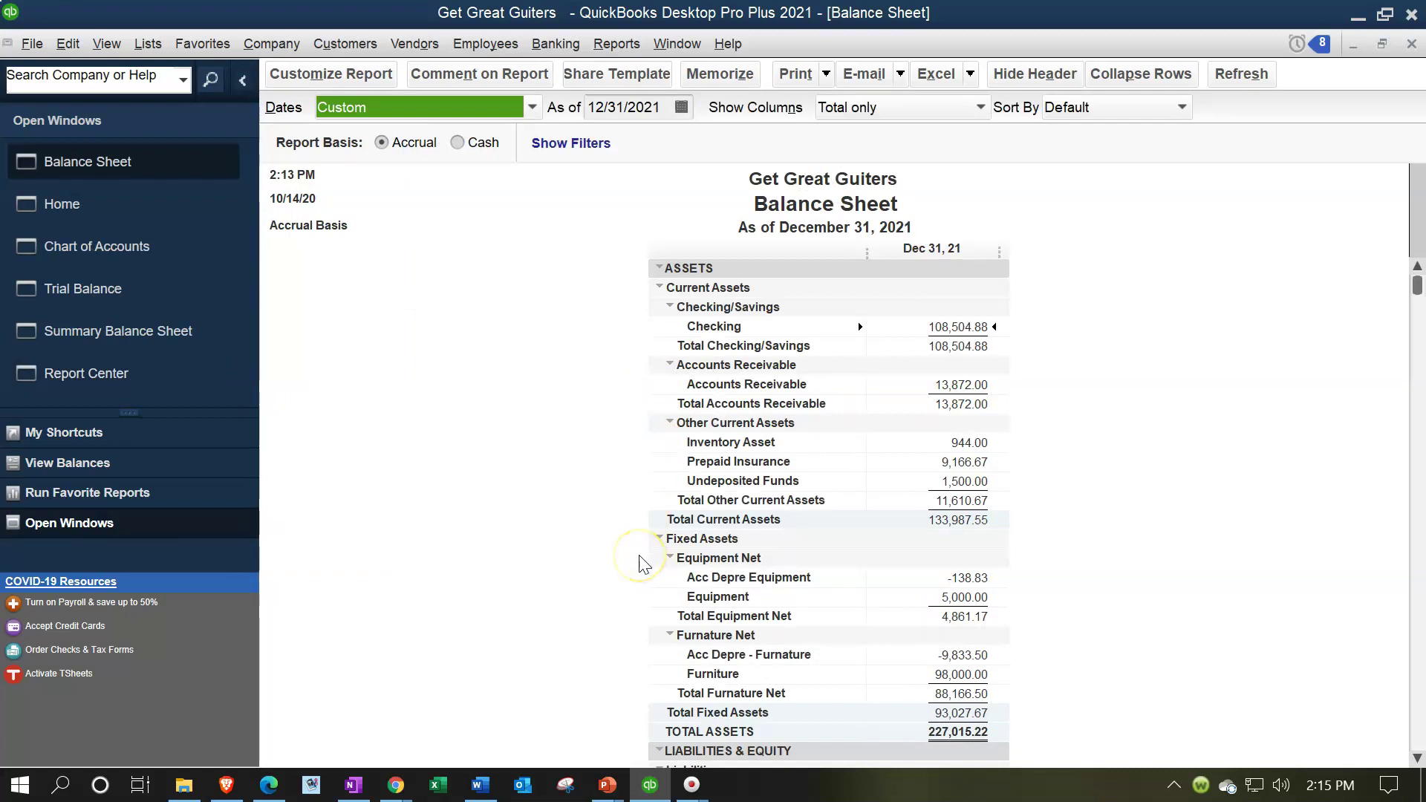
Switch to the open Trial Balance and look through its list of accounts.
{"action": "left_click", "coordinate": [143, 289]}
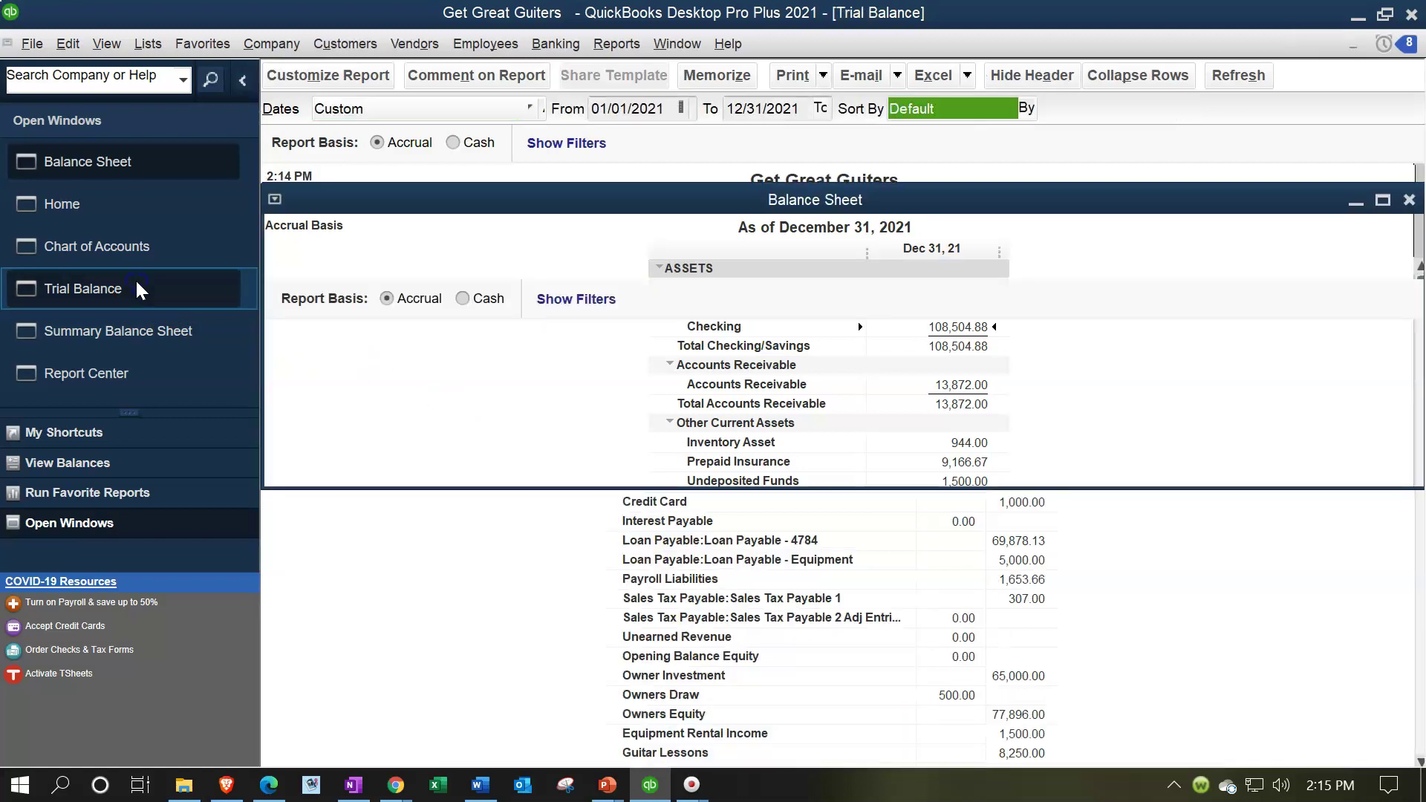
{"action": "scroll", "coordinate": [502, 420], "scroll_direction": "down", "scroll_amount": 5}
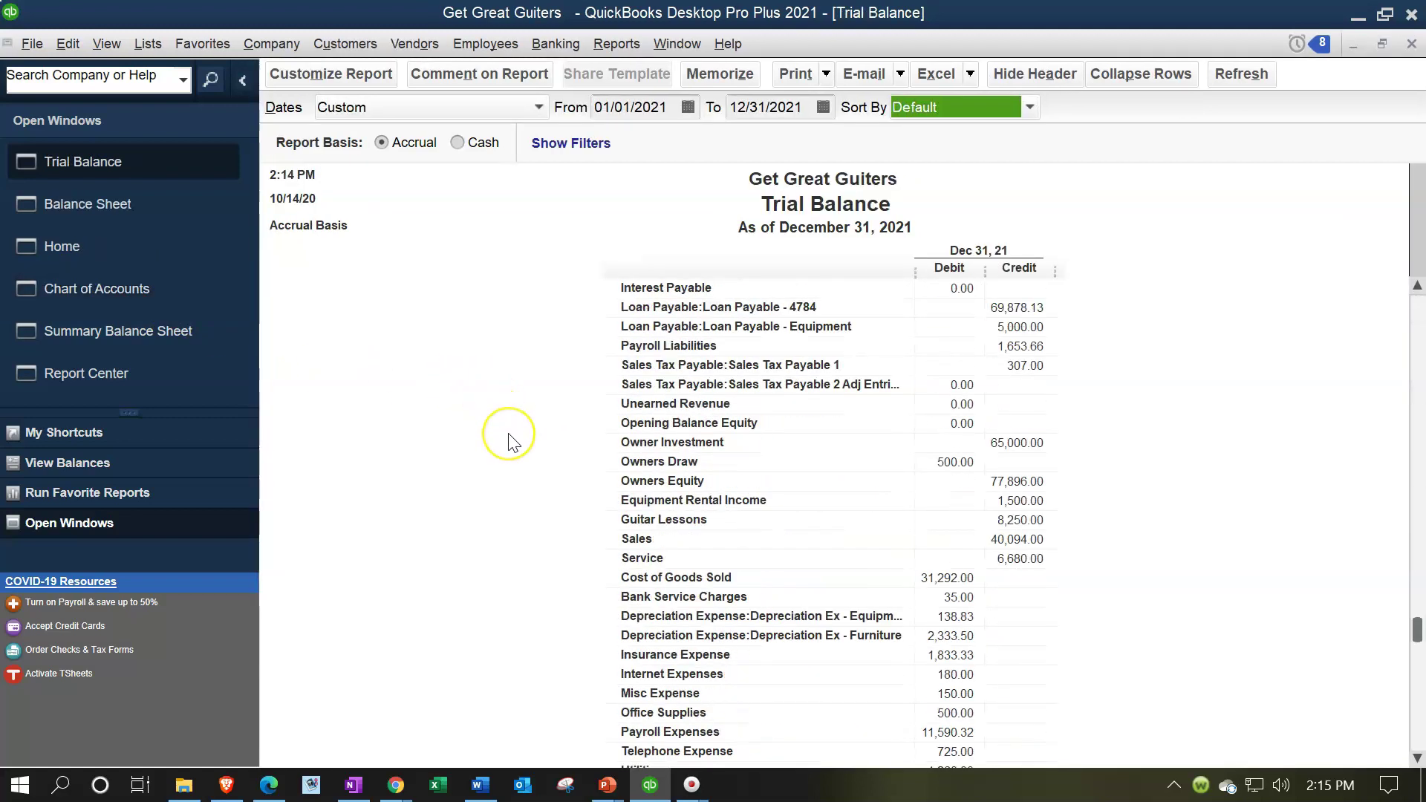
{"action": "scroll", "coordinate": [514, 443], "scroll_direction": "up", "scroll_amount": 5}
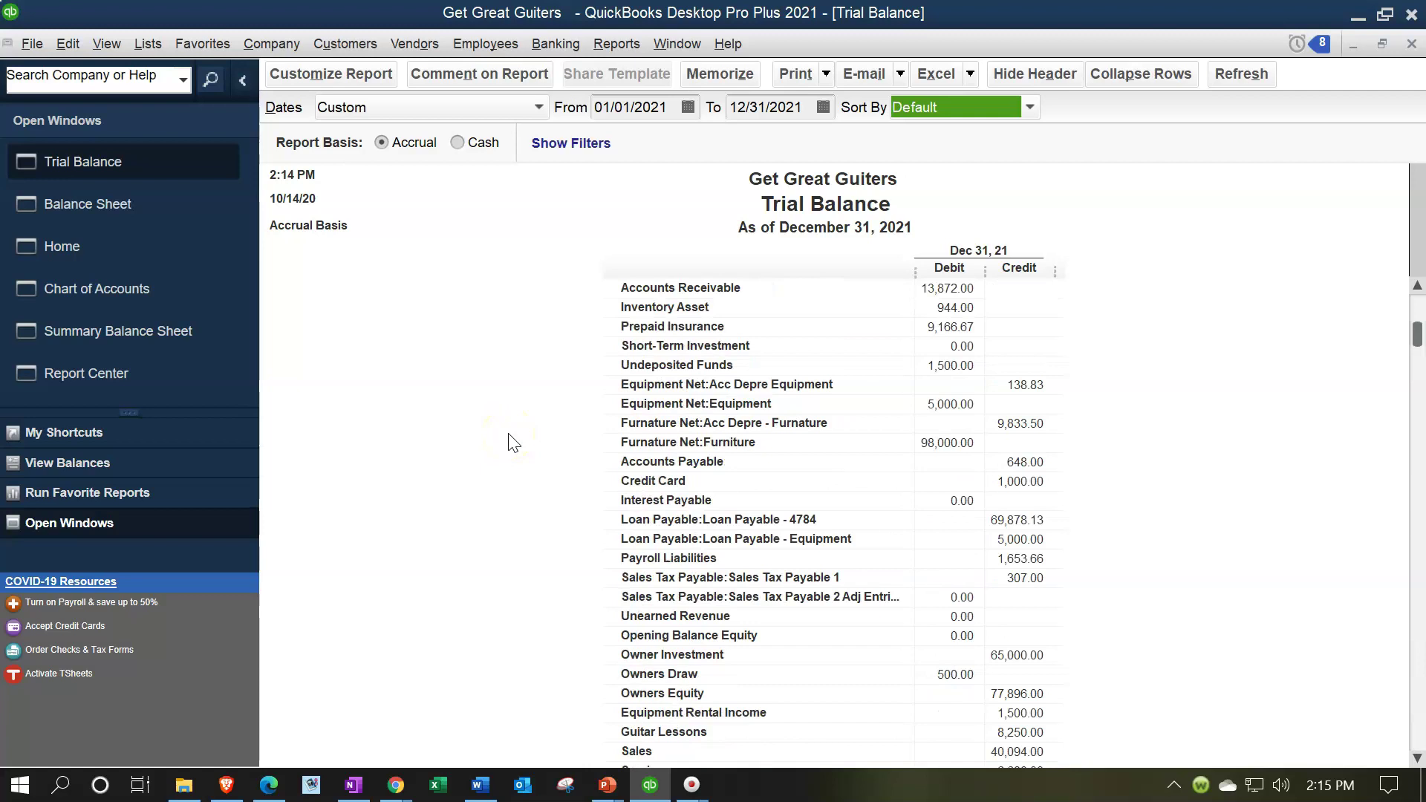
{"action": "left_click", "coordinate": [496, 425]}
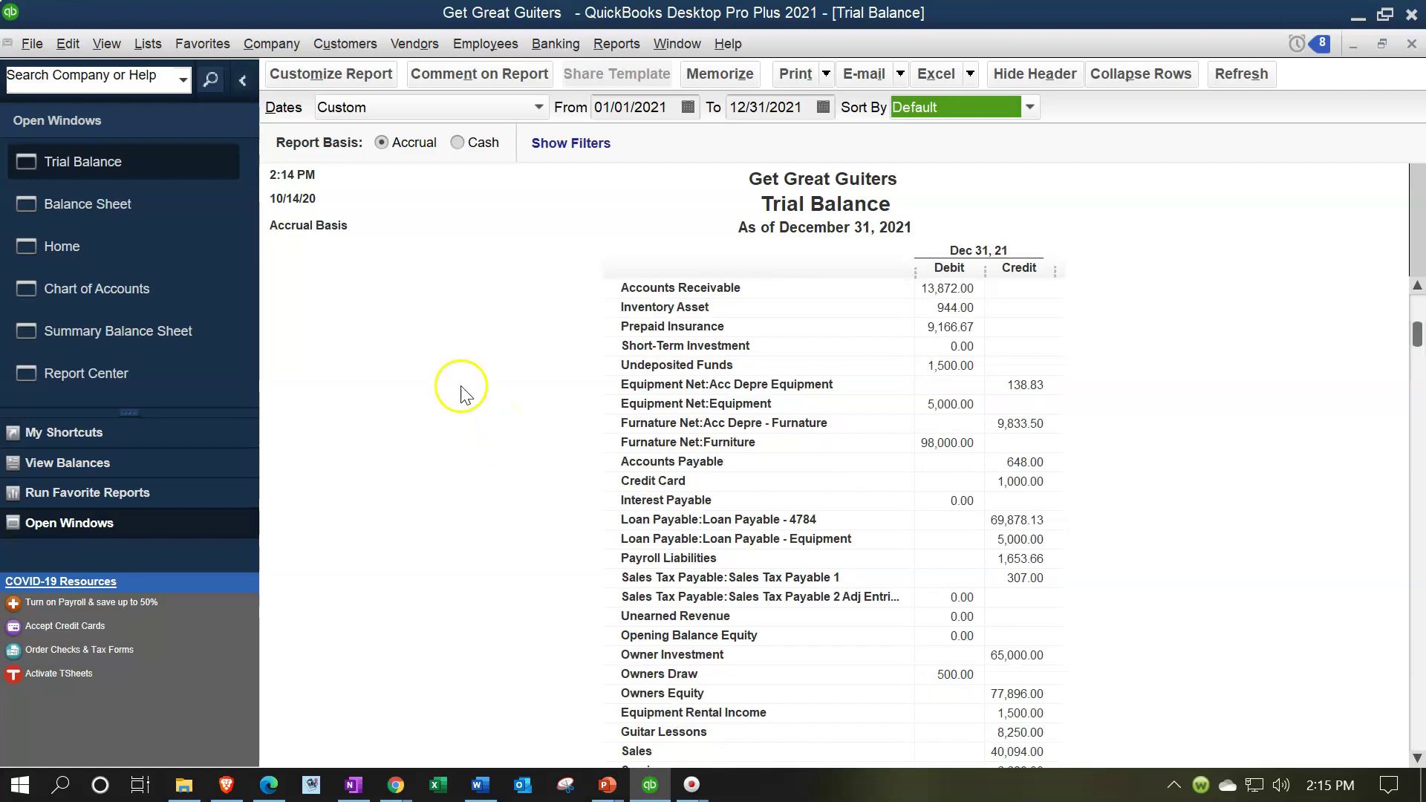
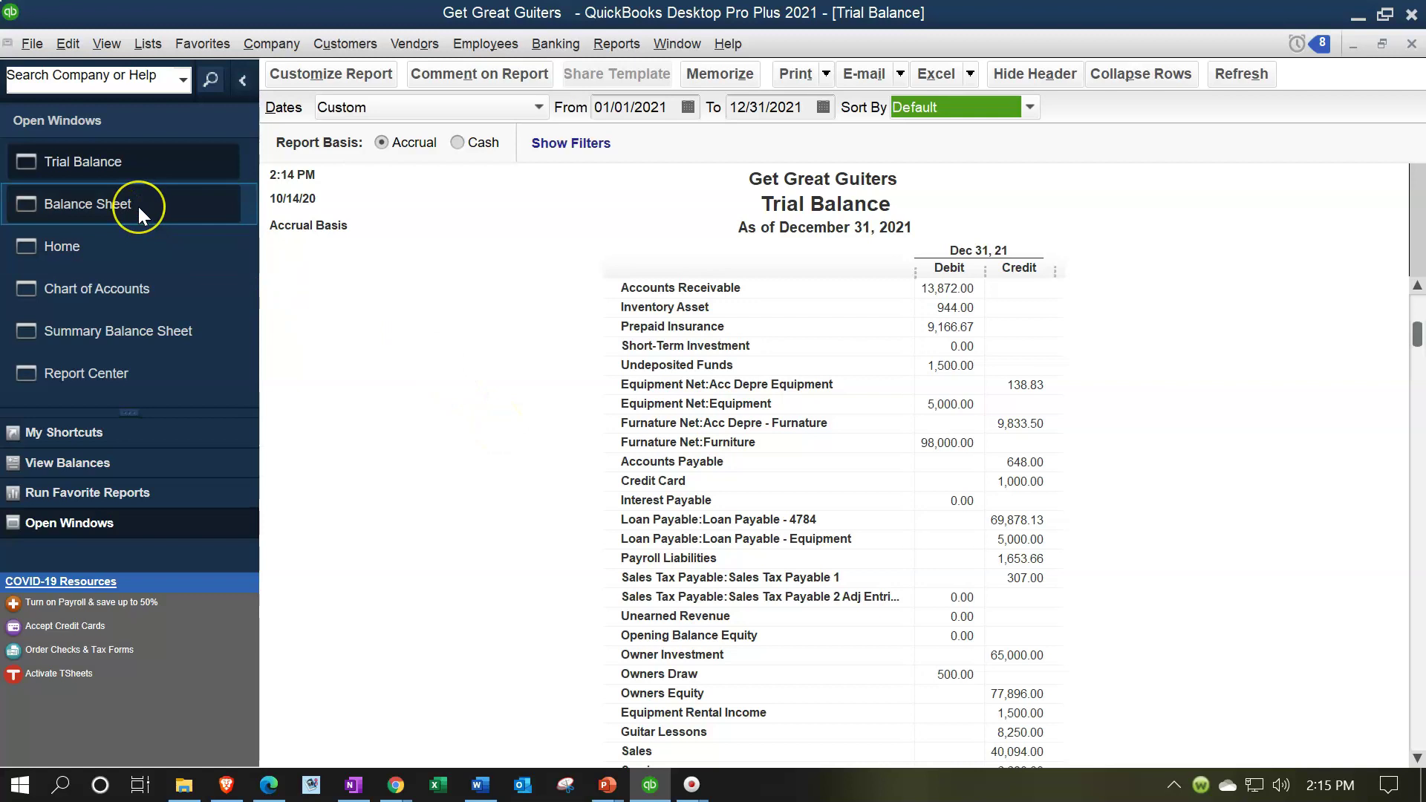
Return to the Balance Sheet and examine the Checking, Accounts Receivable, Prepaid Insurance and Undeposited Funds amounts.
{"action": "left_click", "coordinate": [137, 203]}
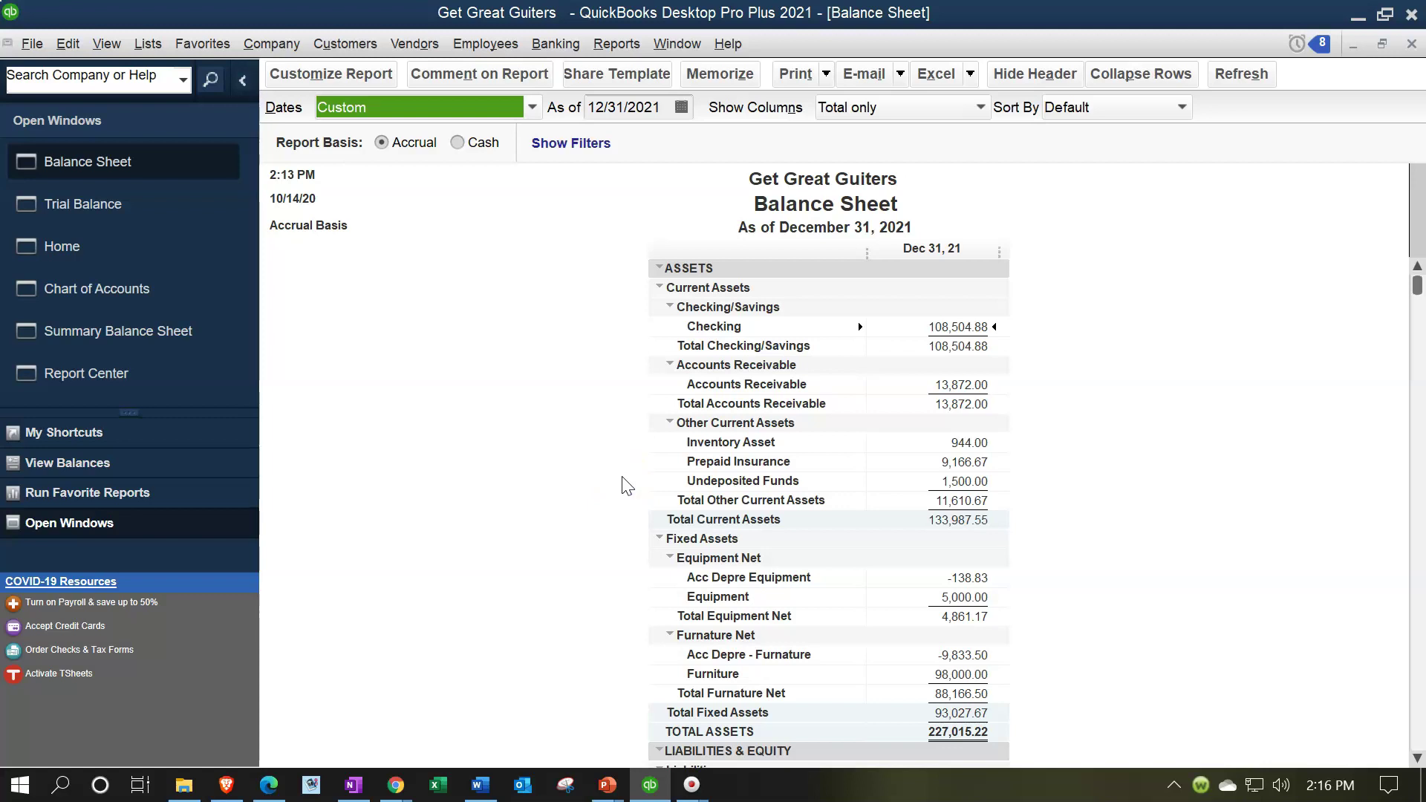
{"action": "left_click", "coordinate": [609, 480]}
{"action": "left_click", "coordinate": [957, 327]}
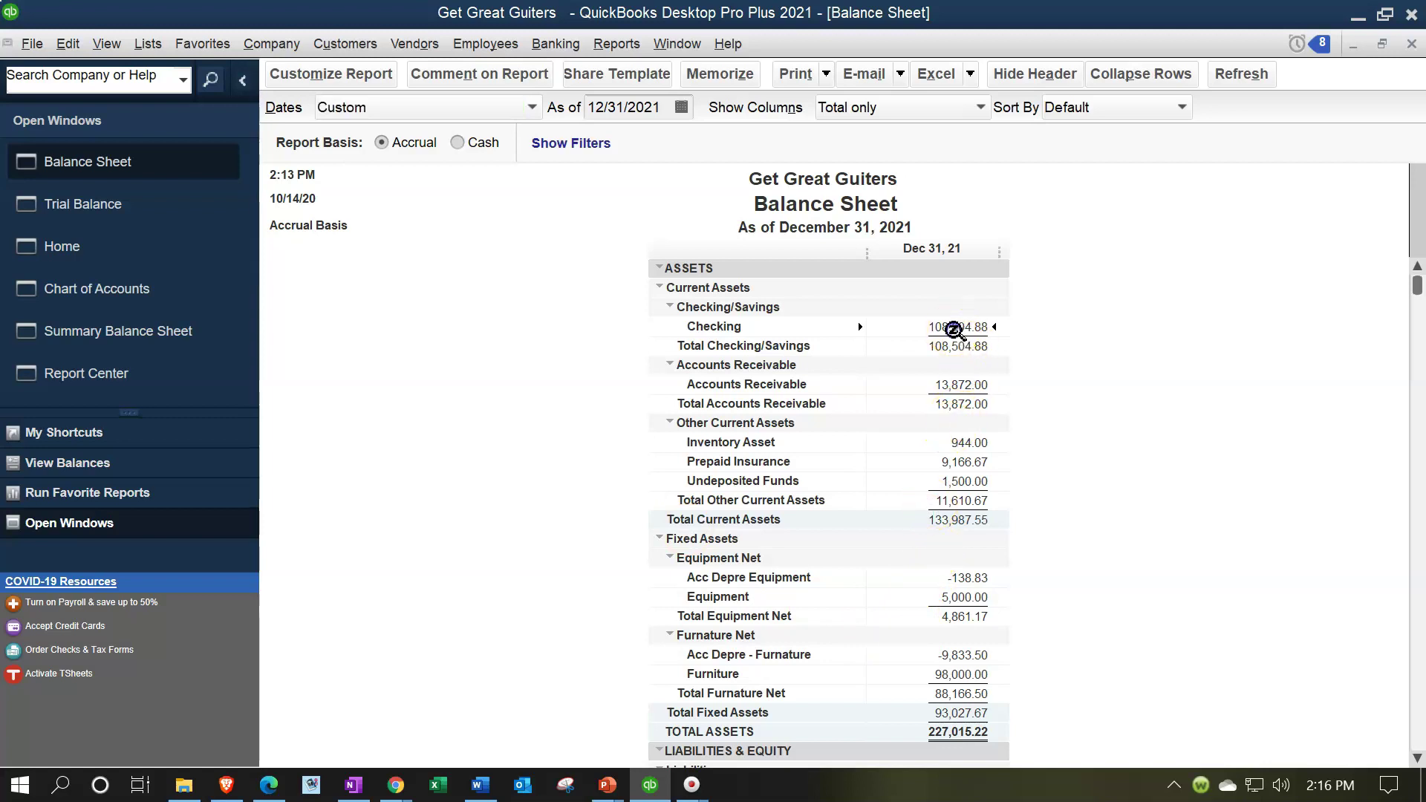
{"action": "left_click", "coordinate": [963, 380]}
{"action": "left_click", "coordinate": [968, 461]}
{"action": "left_click", "coordinate": [968, 482]}
View the accounts in the Chart of Accounts and return to the Balance Sheet.
{"action": "left_click", "coordinate": [387, 384]}
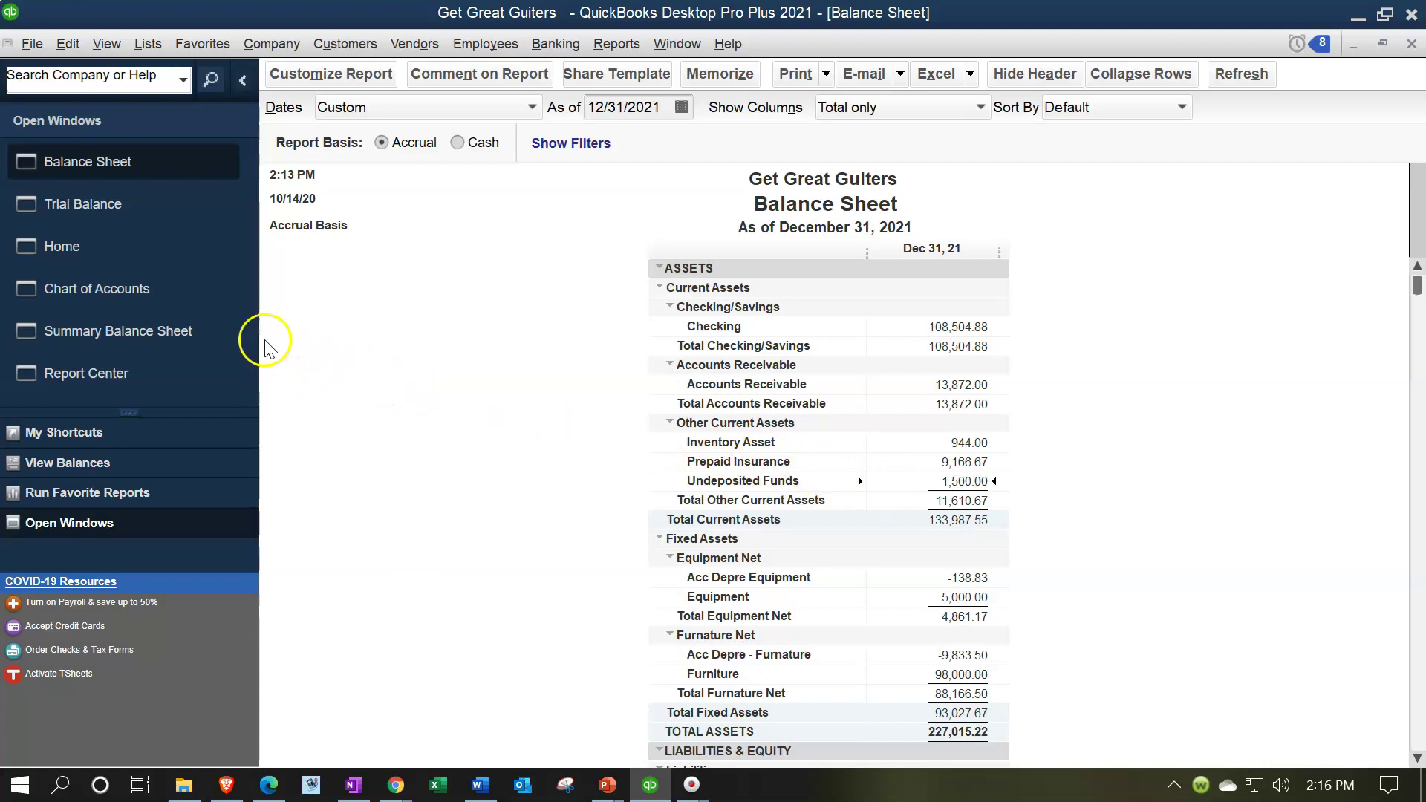
{"action": "left_click", "coordinate": [167, 293]}
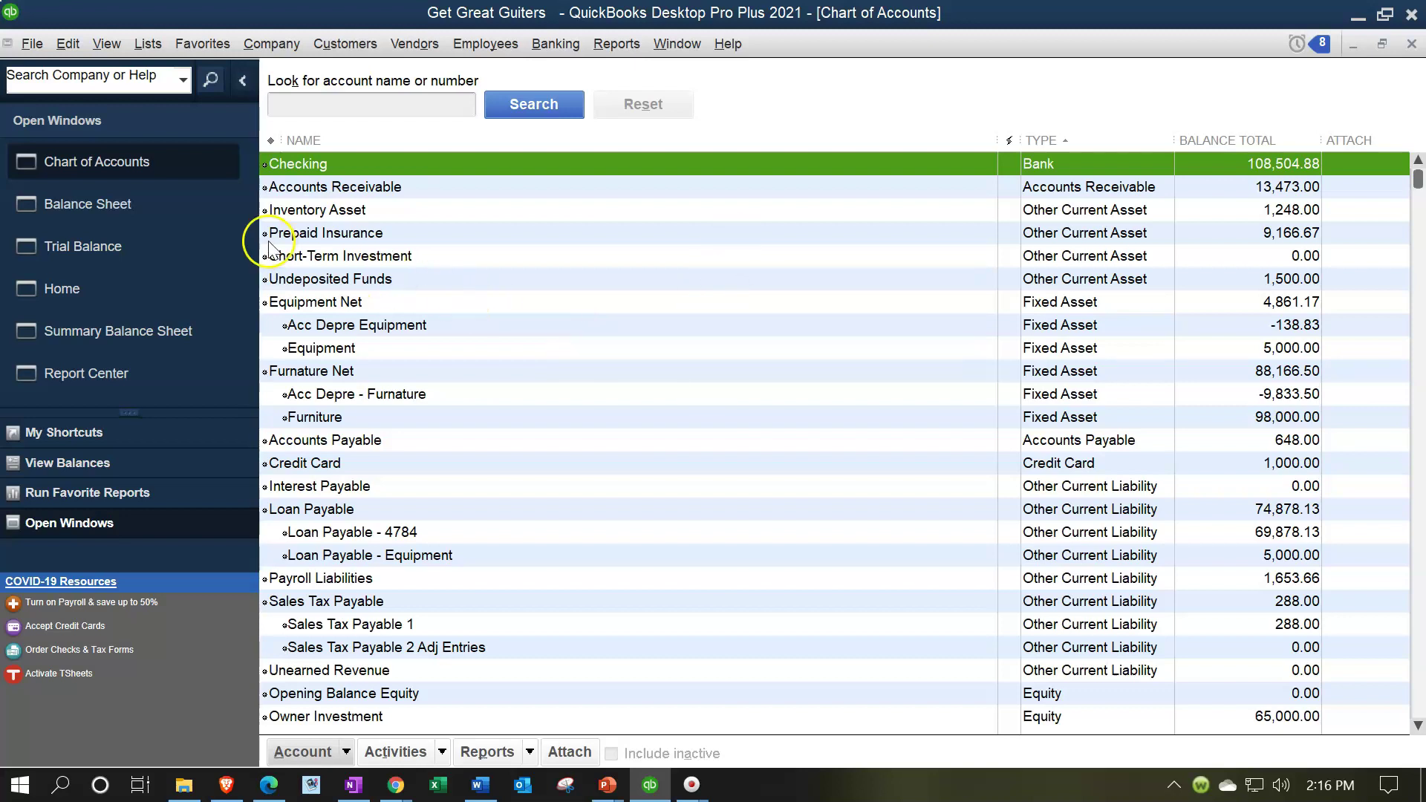
{"action": "left_click", "coordinate": [185, 208]}
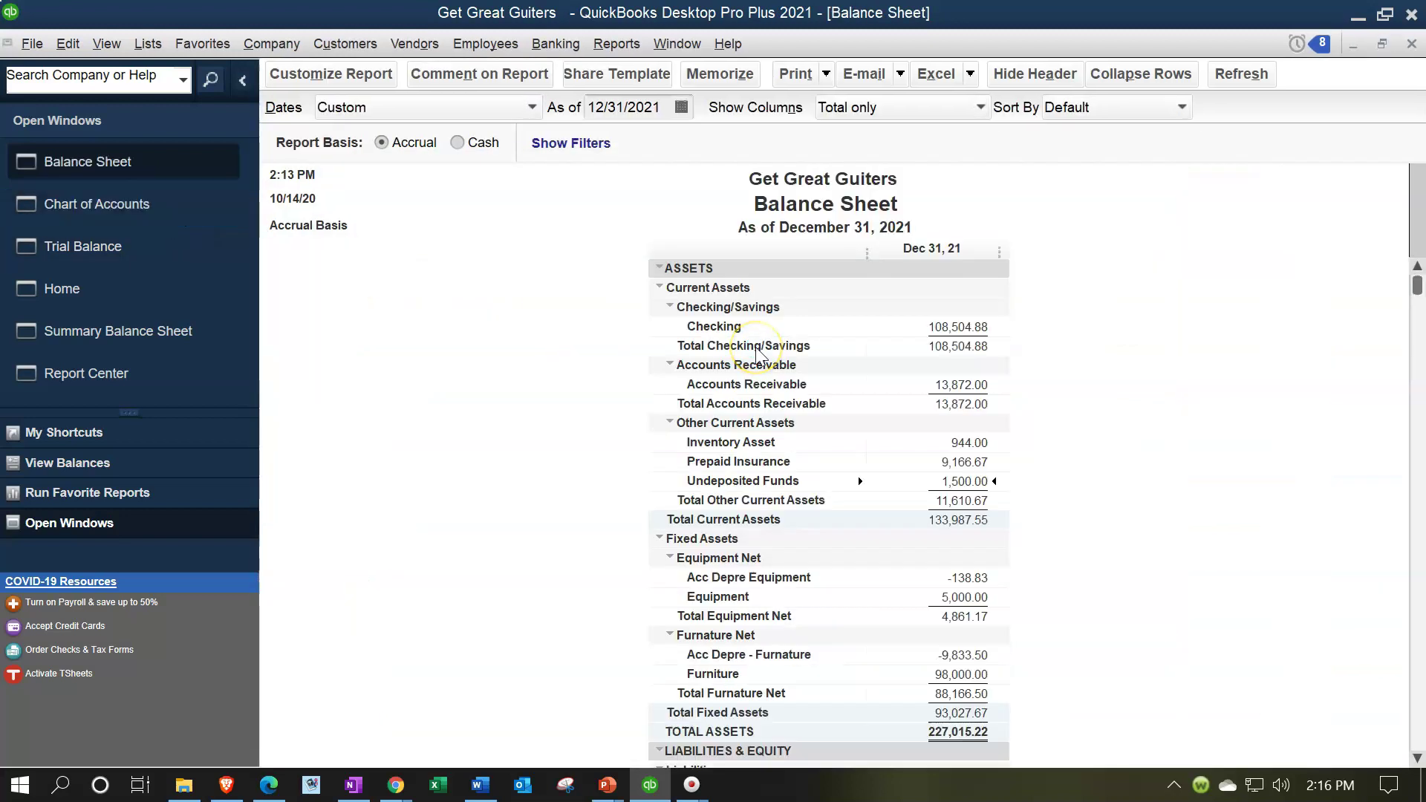
Drill down from the Balance Sheet's Undeposited Funds amount to the 01/18/2021 deposit of 5,000.00, and close both detail windows.
{"action": "scroll", "coordinate": [758, 355], "scroll_direction": "down", "scroll_amount": 3}
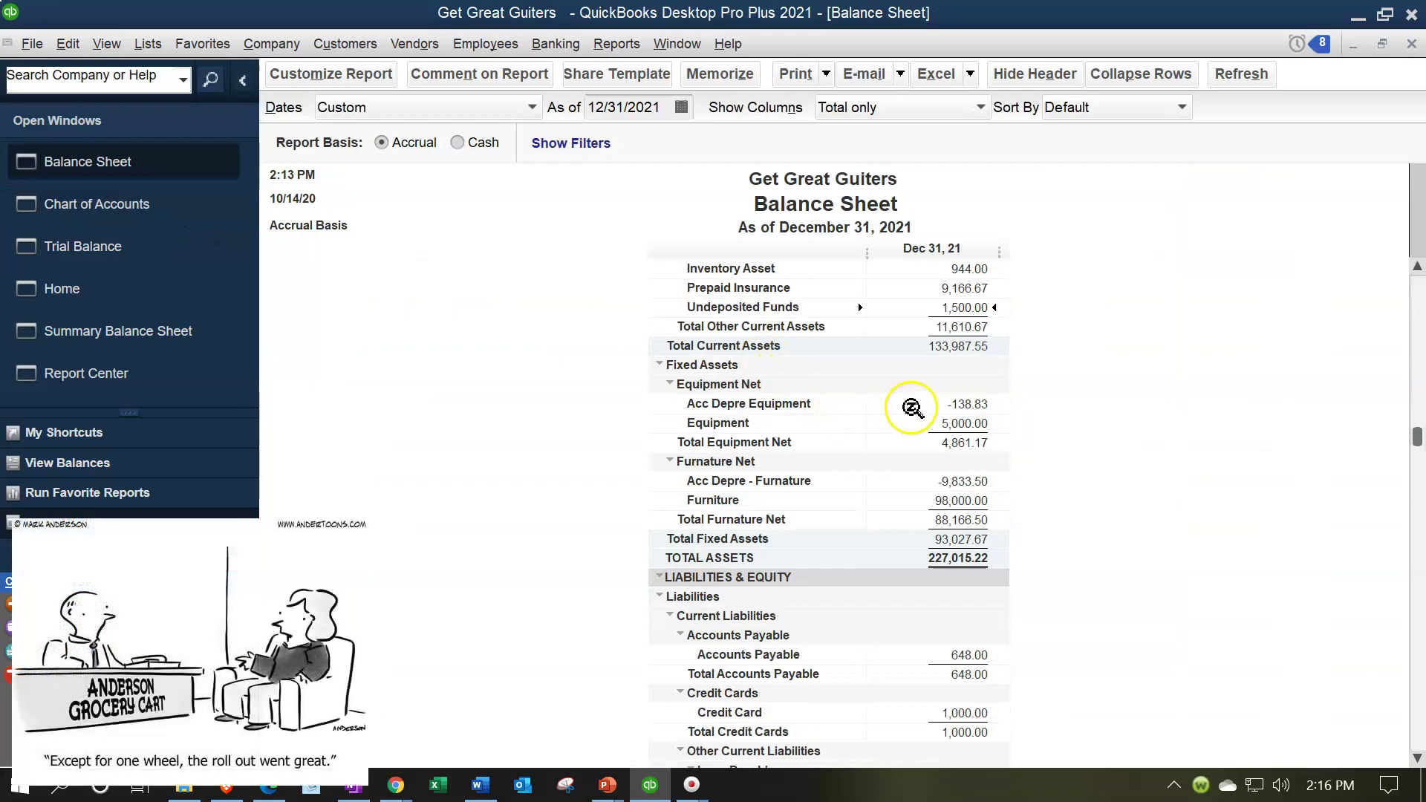
{"action": "double_click", "coordinate": [968, 307]}
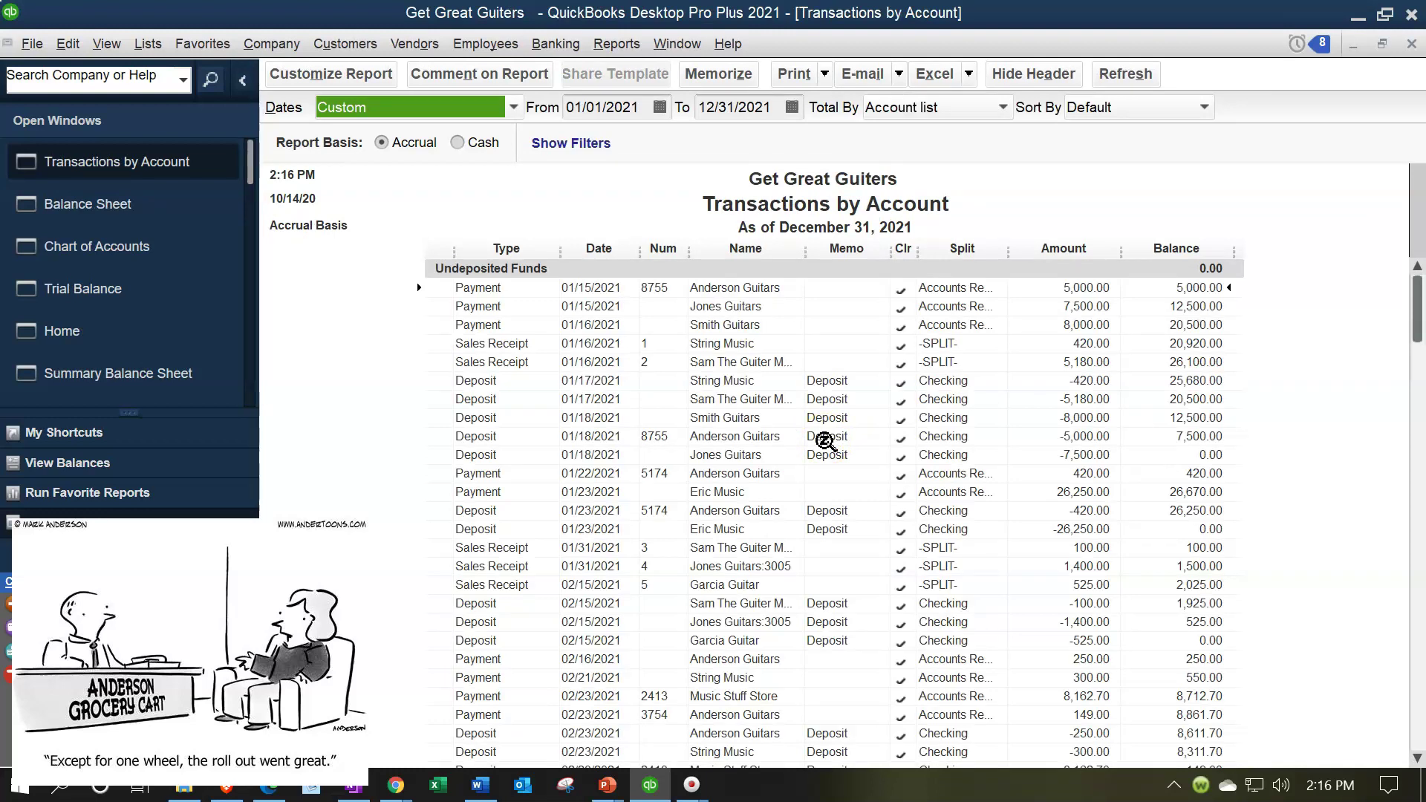
{"action": "double_click", "coordinate": [1079, 434]}
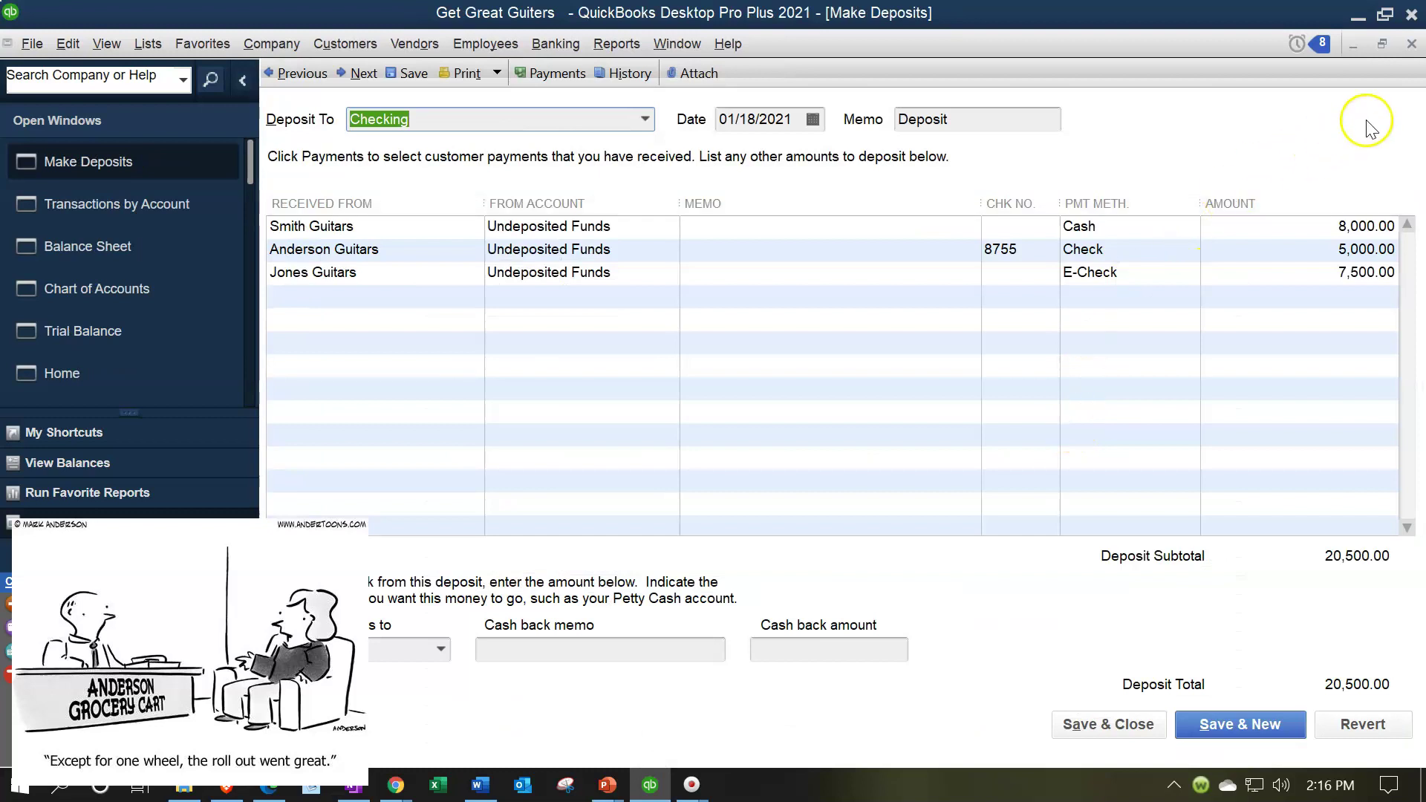
{"action": "left_click", "coordinate": [1411, 45]}
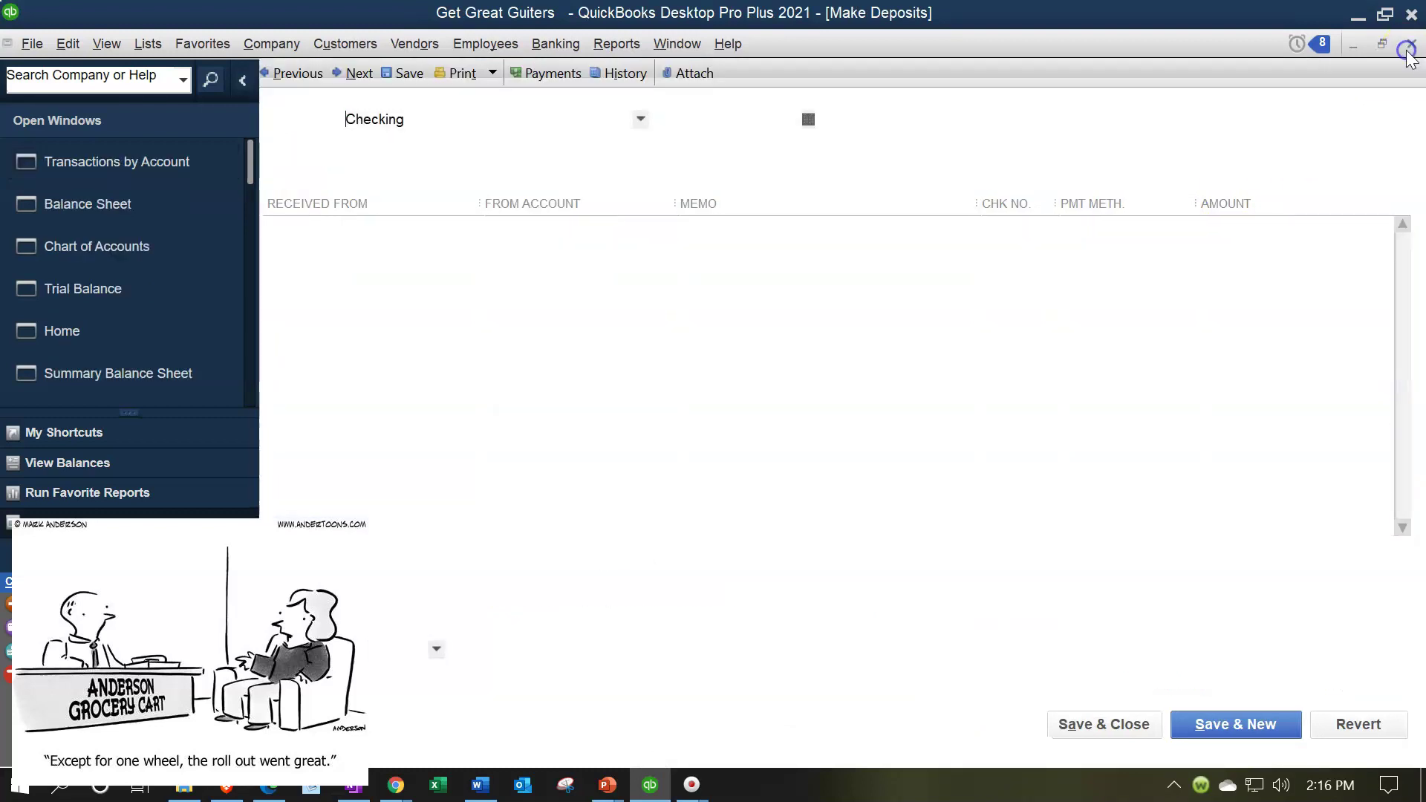
{"action": "left_click", "coordinate": [1411, 45]}
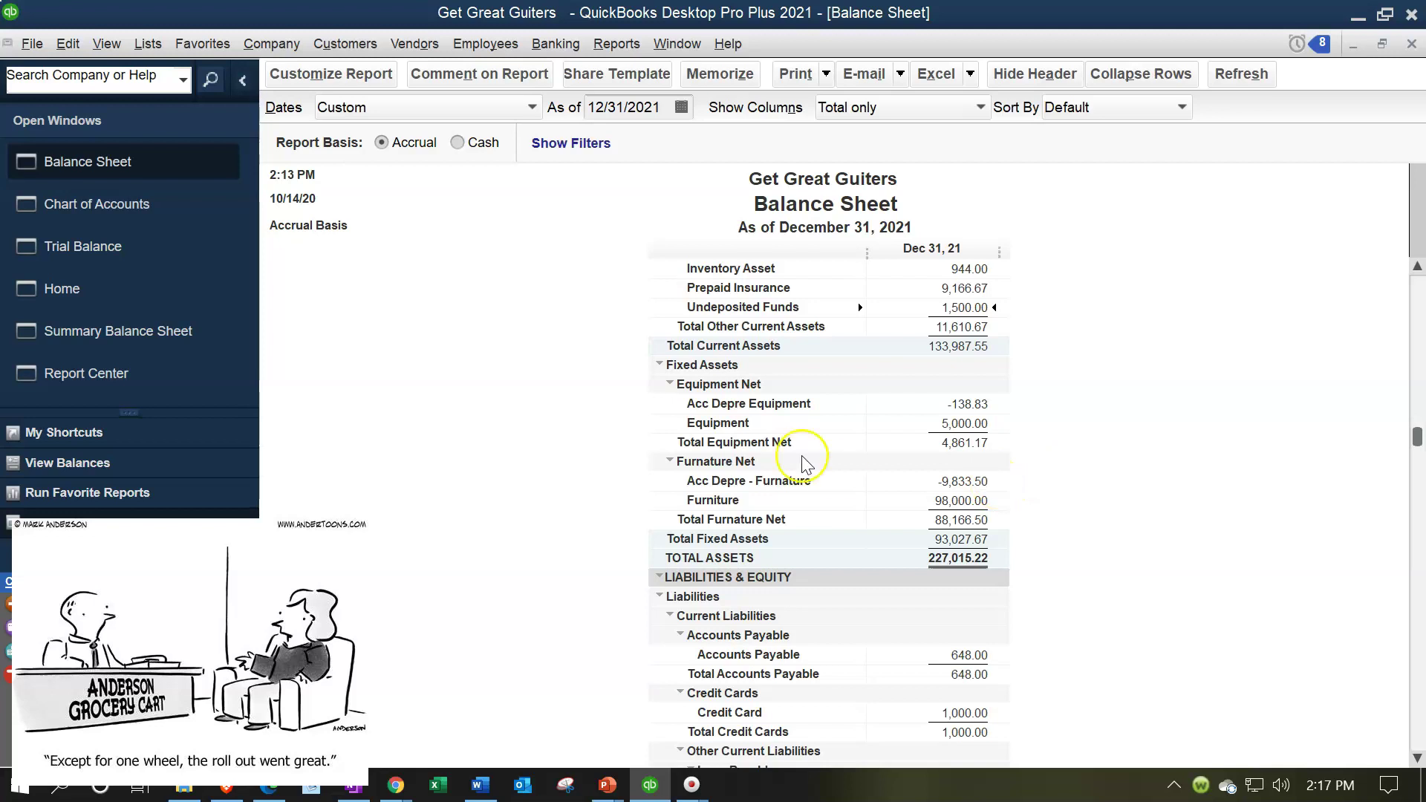
Compare the Summary Balance Sheet's categories with the account types in the Chart of Accounts, ending on the Summary Balance Sheet.
{"action": "left_click", "coordinate": [186, 343]}
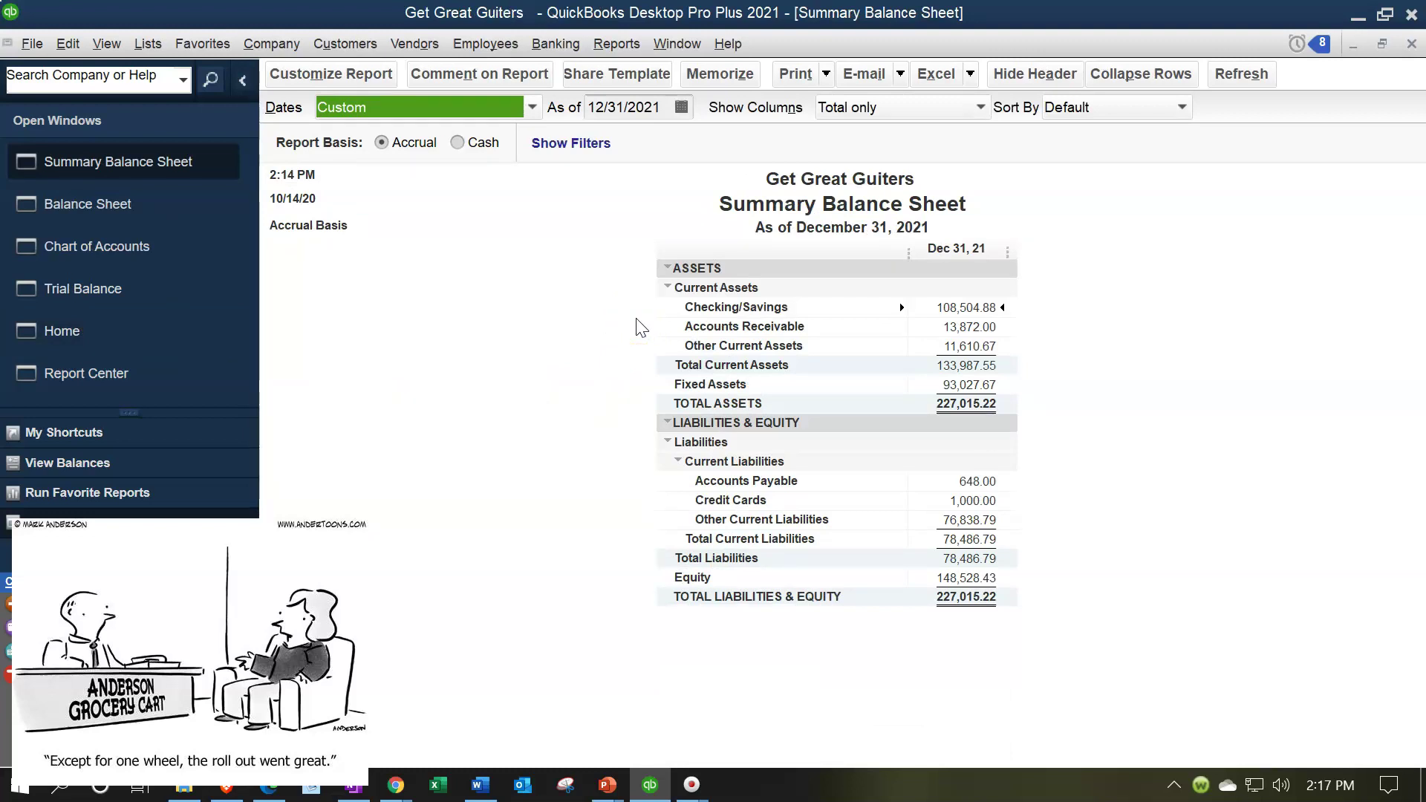
{"action": "left_click", "coordinate": [719, 321]}
{"action": "left_click", "coordinate": [671, 311]}
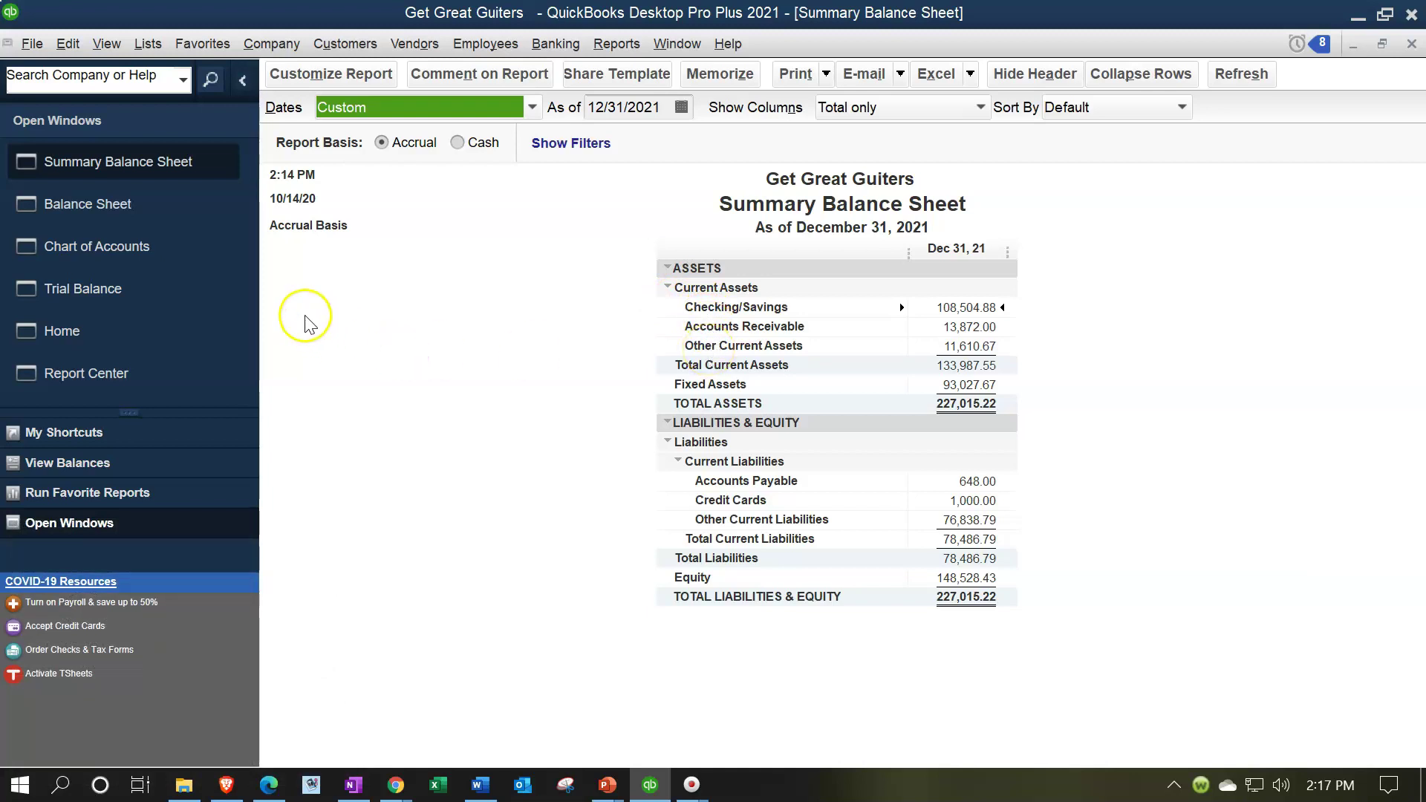
{"action": "left_click", "coordinate": [159, 260]}
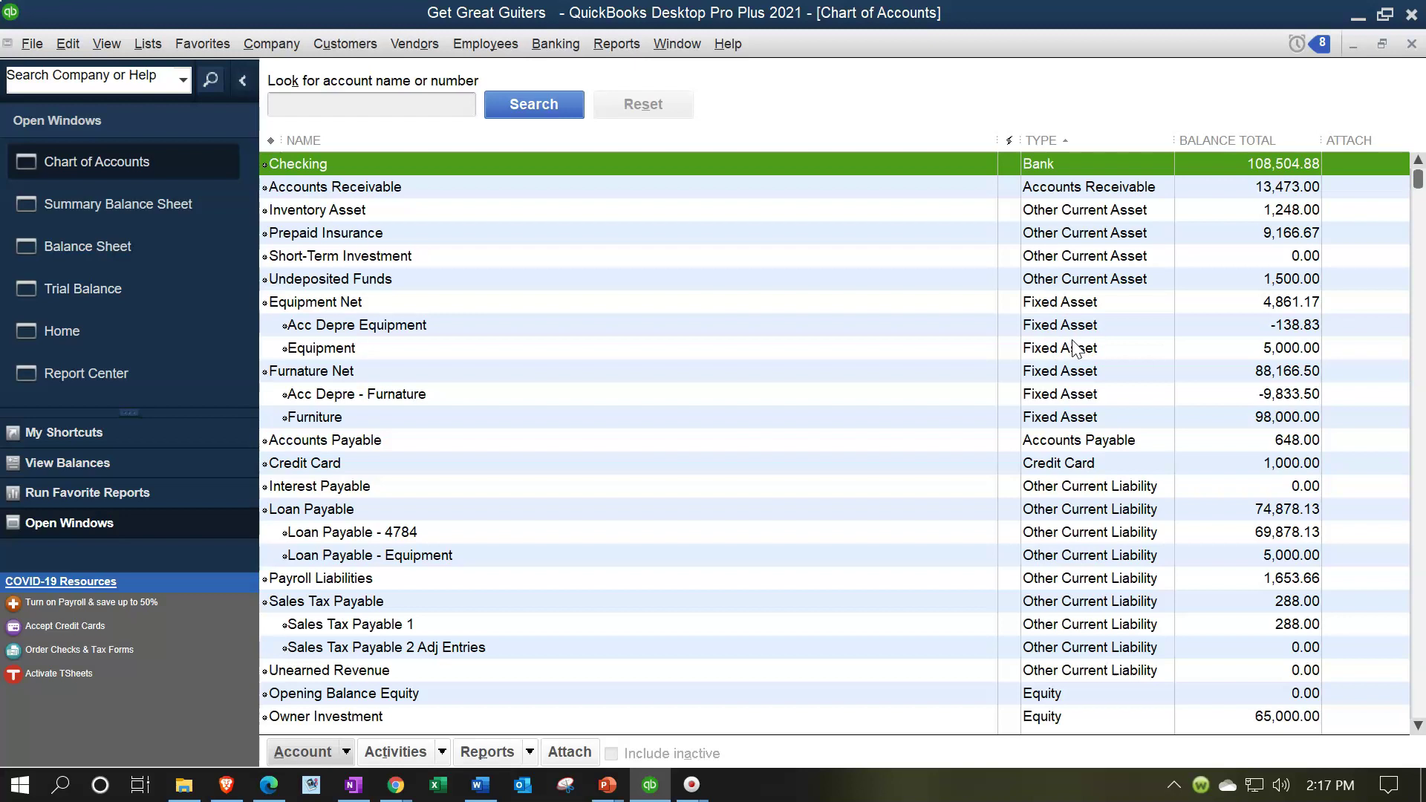
{"action": "left_click", "coordinate": [173, 216]}
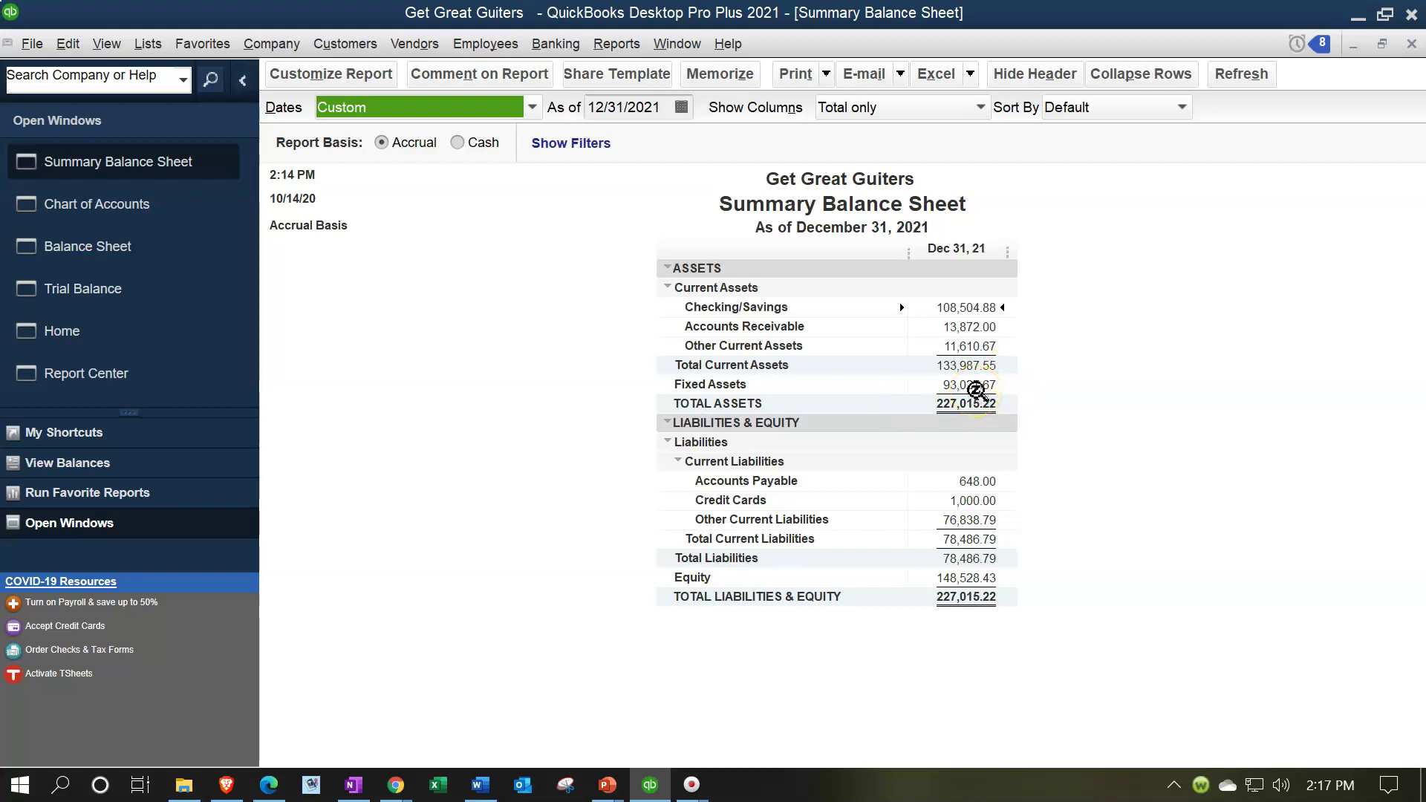
Open the transaction detail behind Other Current Assets on the Summary Balance Sheet and examine its account groups.
{"action": "double_click", "coordinate": [974, 347]}
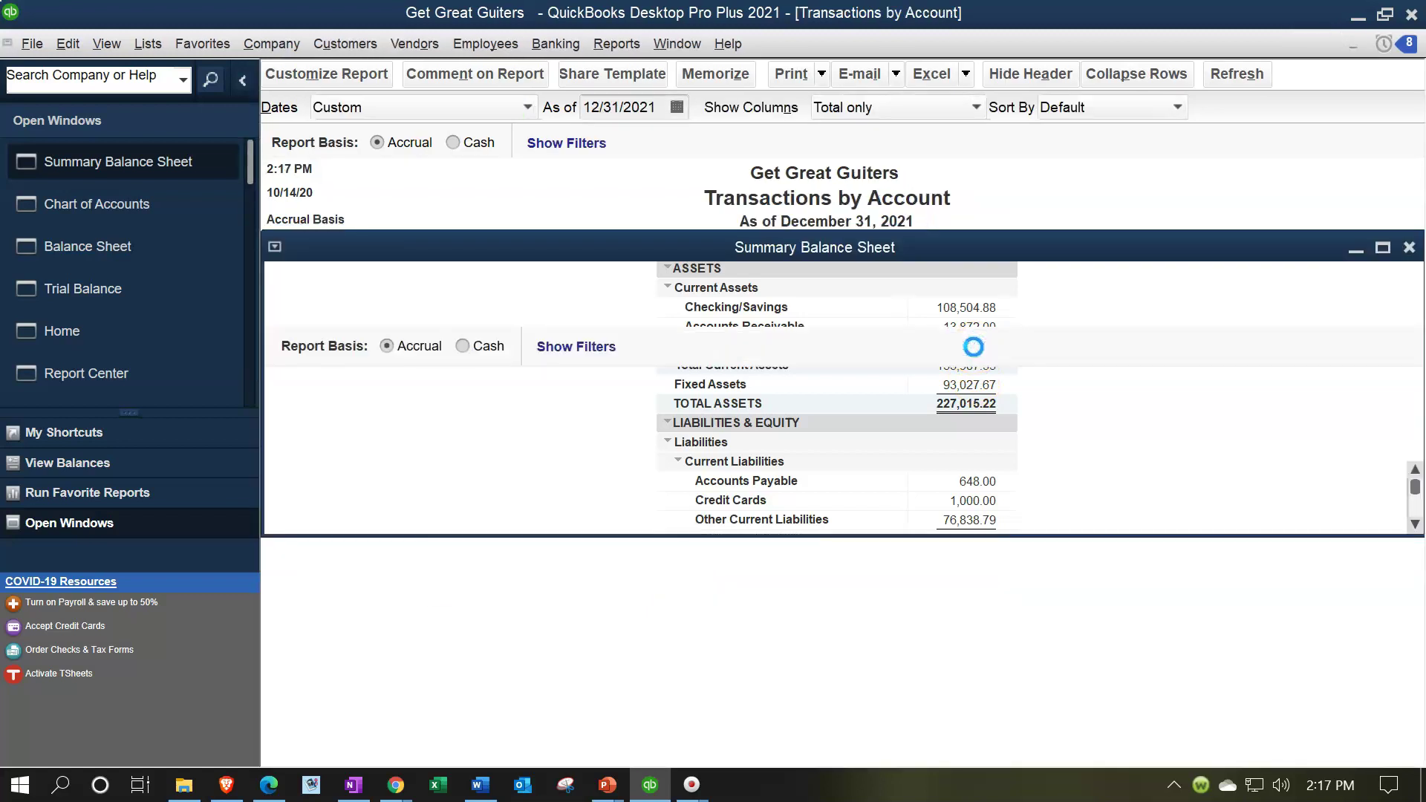
{"action": "scroll", "coordinate": [394, 445], "scroll_direction": "down", "scroll_amount": 4}
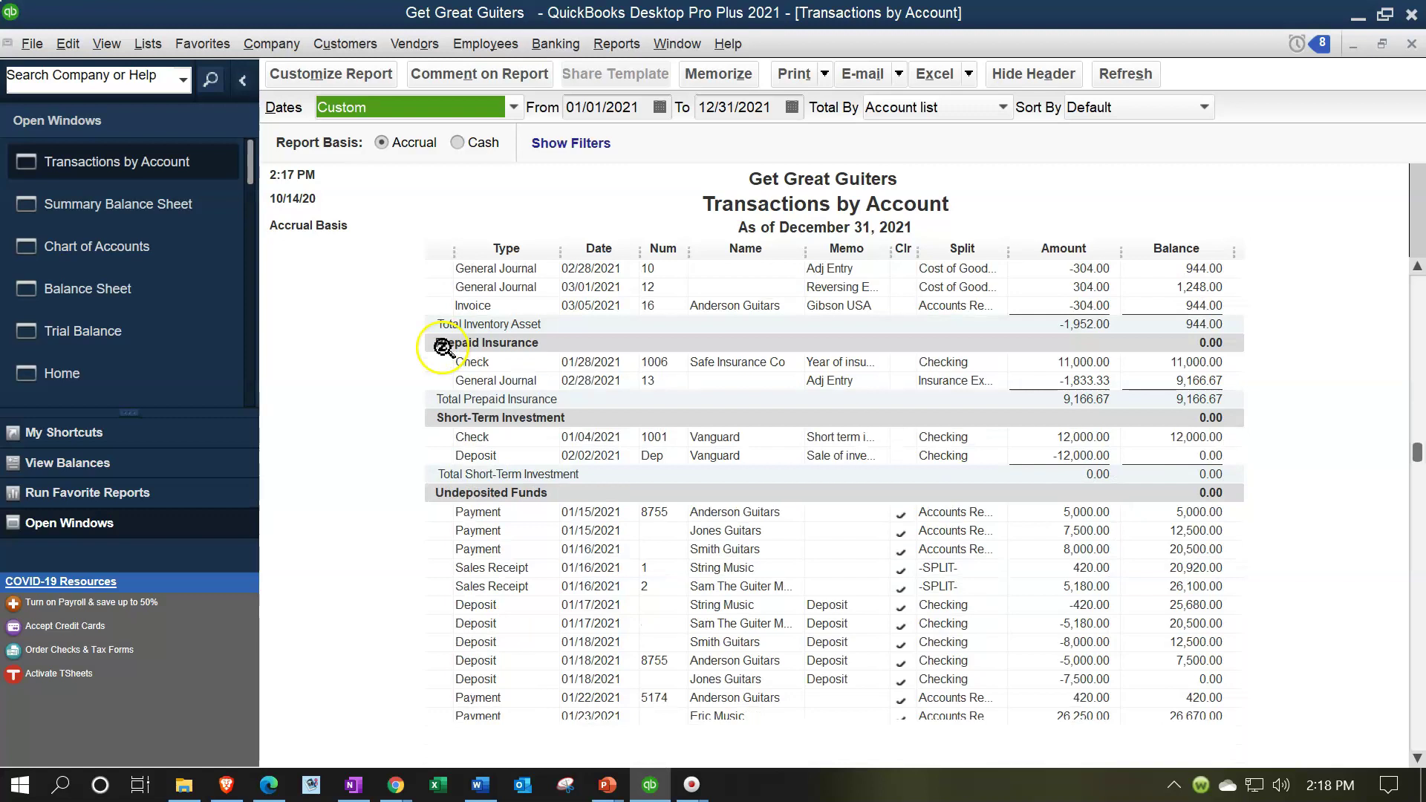
{"action": "scroll", "coordinate": [409, 445], "scroll_direction": "down", "scroll_amount": 6}
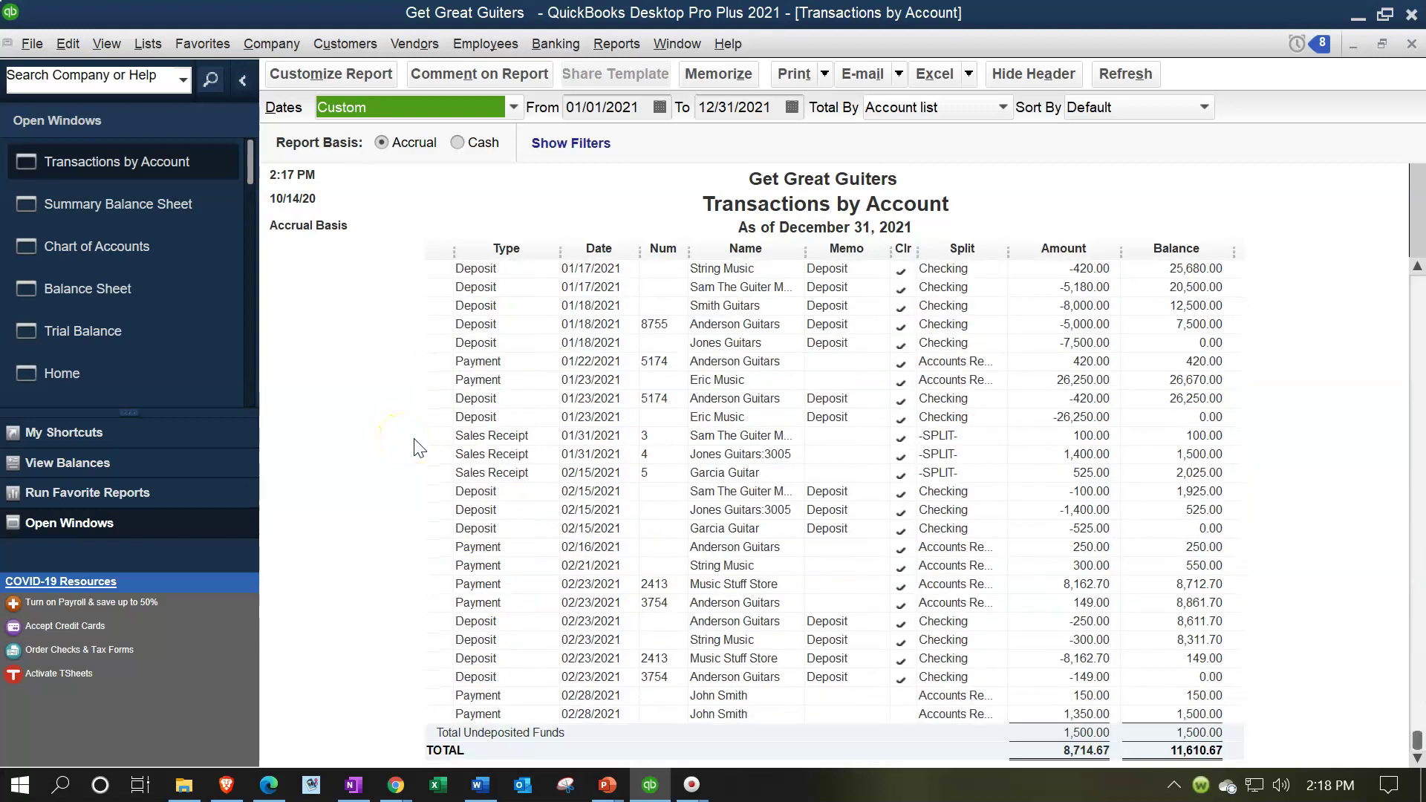
{"action": "scroll", "coordinate": [419, 446], "scroll_direction": "up", "scroll_amount": 10}
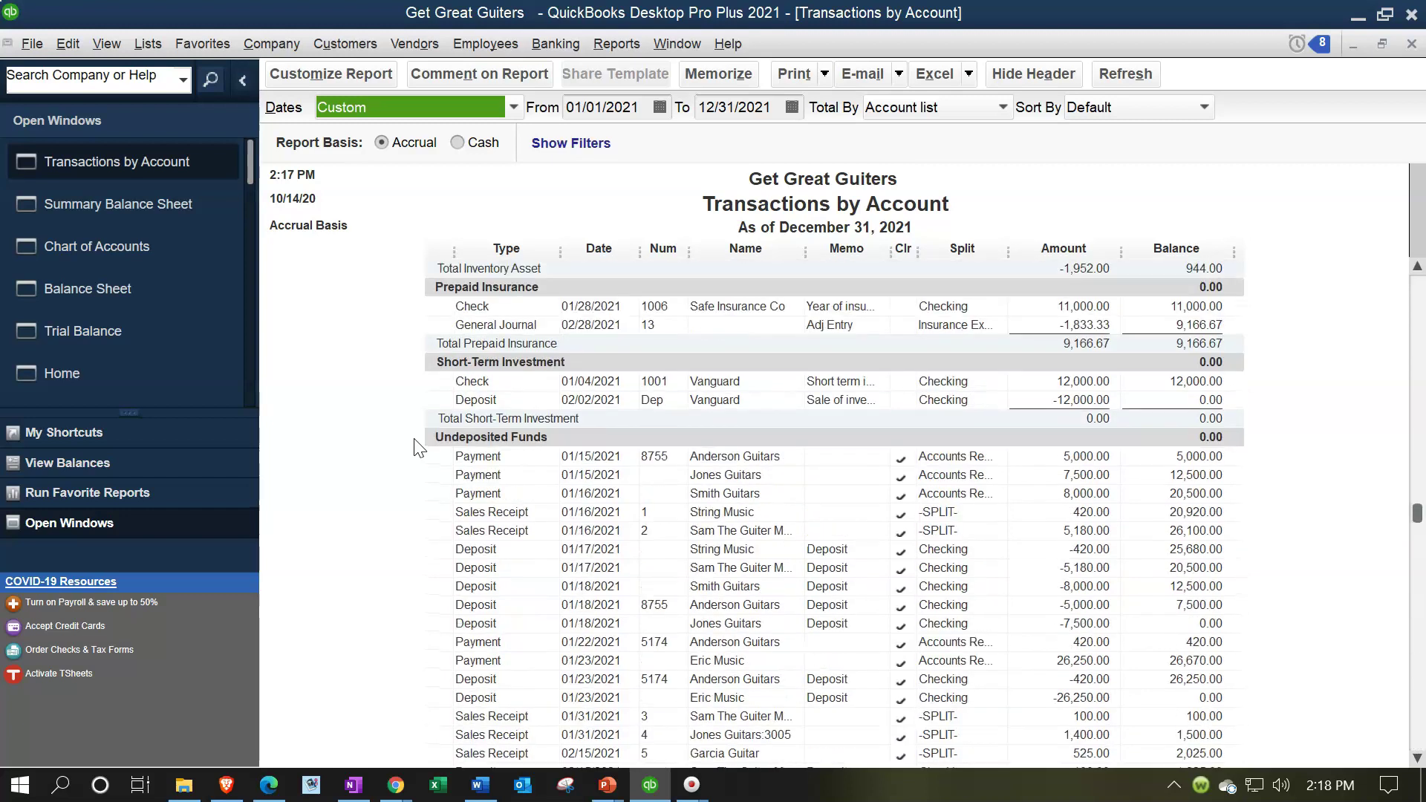
Close the transaction detail behind Other Current Assets and switch to the full Balance Sheet.
{"action": "left_click", "coordinate": [1412, 46]}
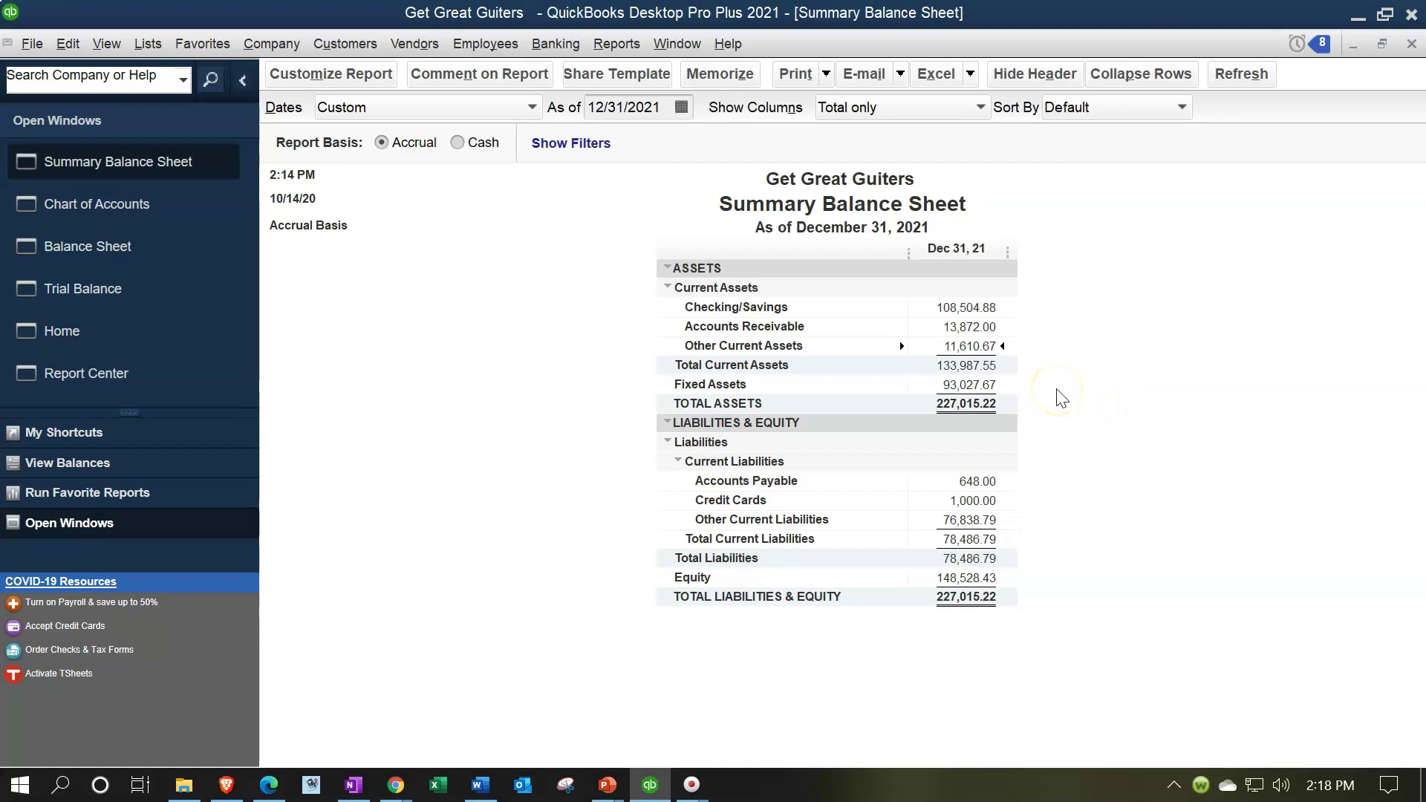
{"action": "left_click", "coordinate": [156, 269]}
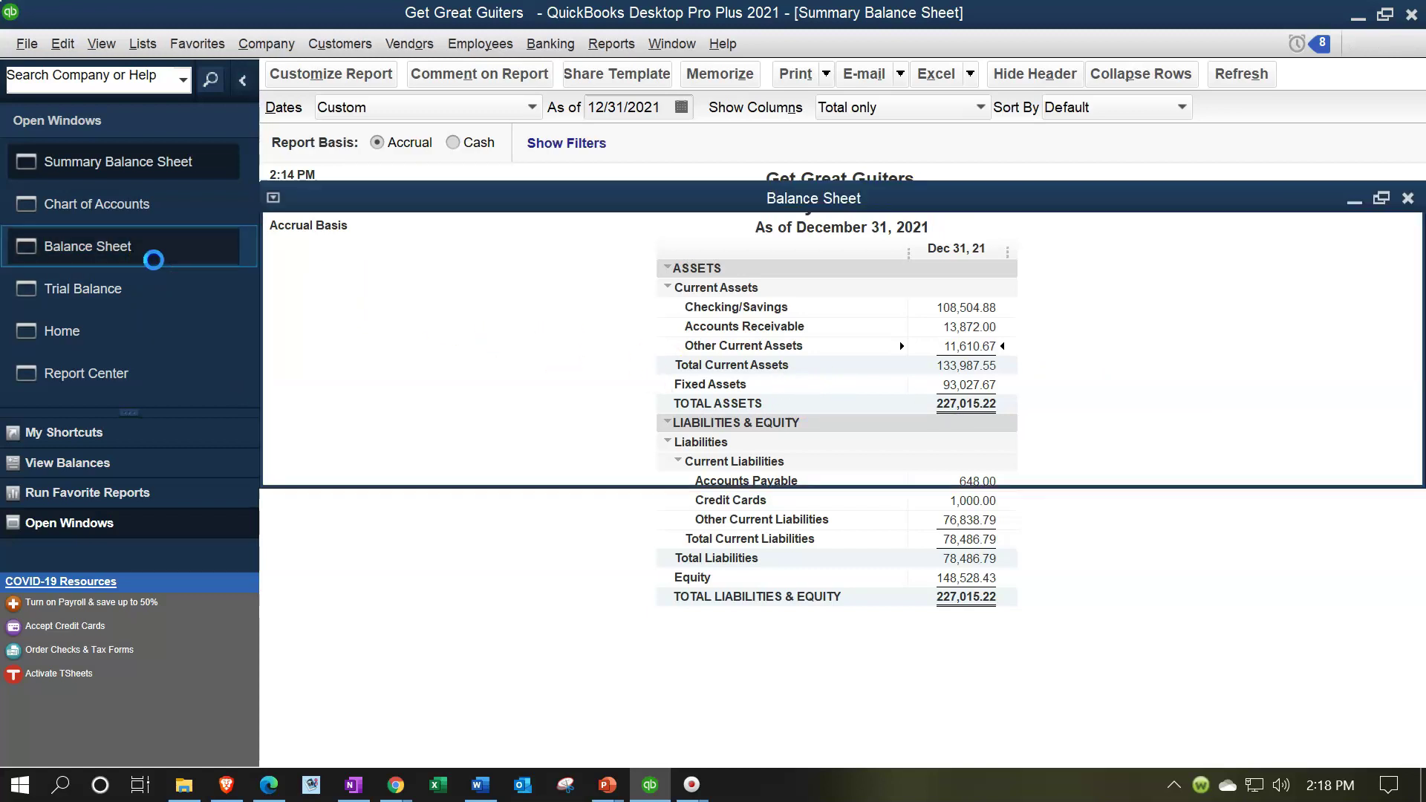
{"action": "scroll", "coordinate": [583, 467], "scroll_direction": "up", "scroll_amount": 3}
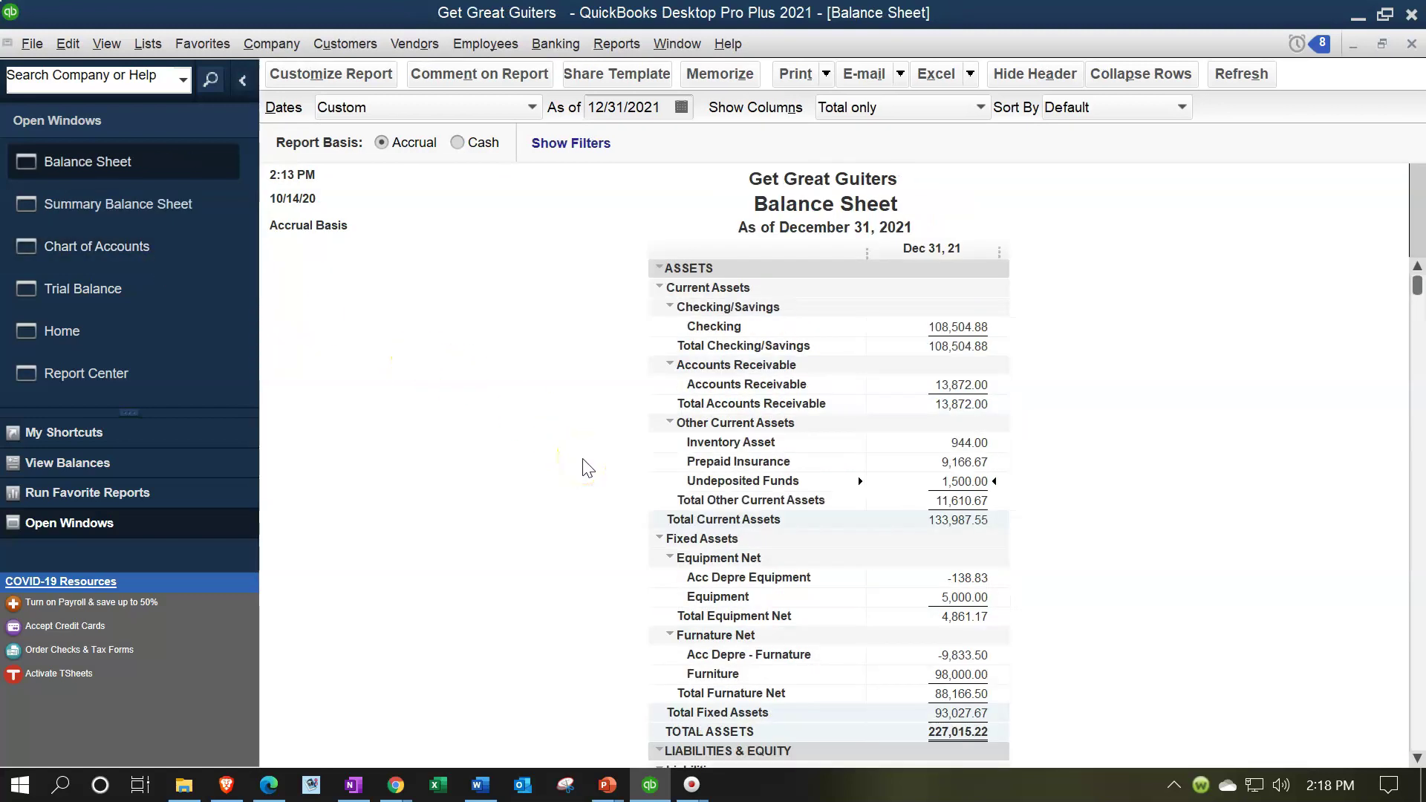
{"action": "left_click", "coordinate": [586, 433]}
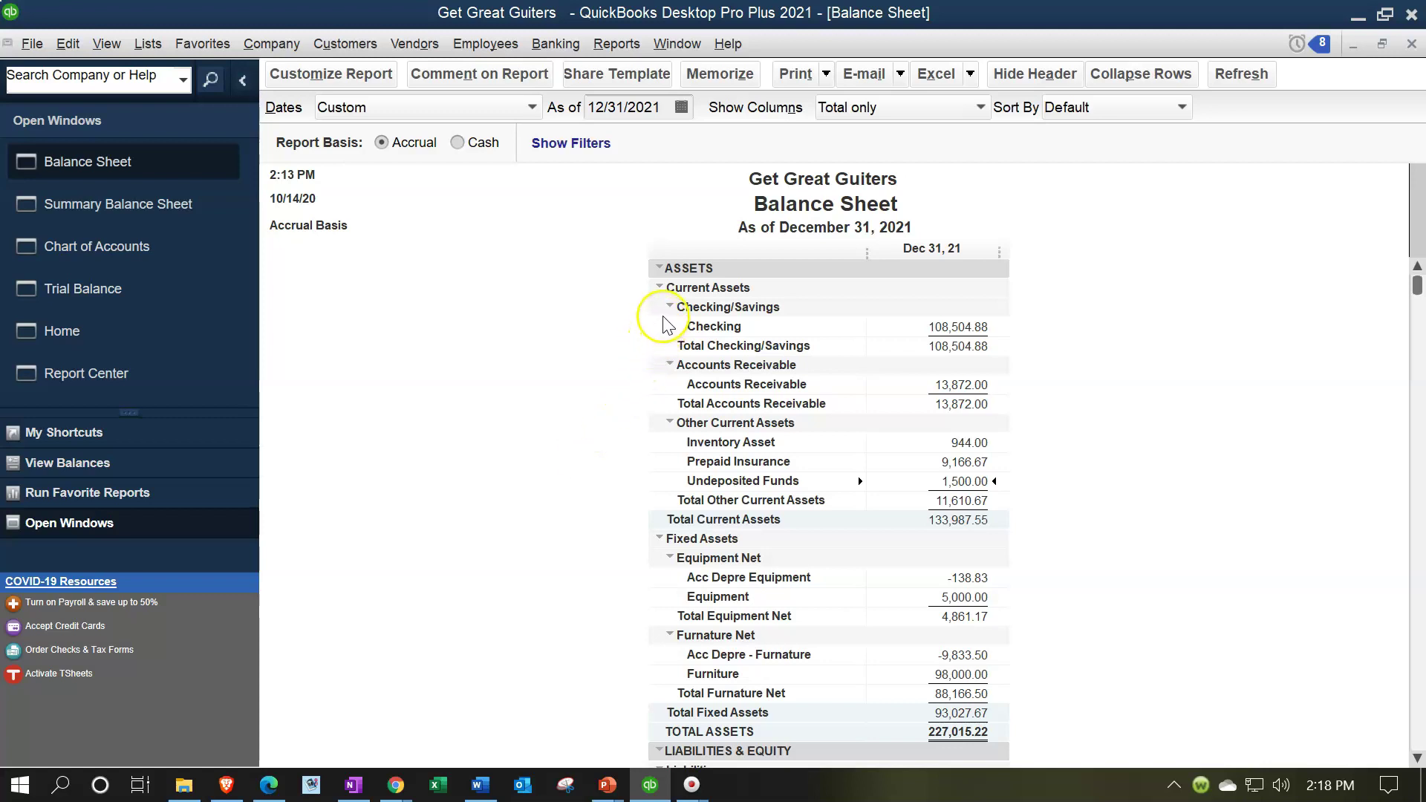
Collapse Other Current Assets, Accounts Receivable and Checking/Savings on the Balance Sheet, along with their parent Current Assets group.
{"action": "left_click", "coordinate": [671, 423]}
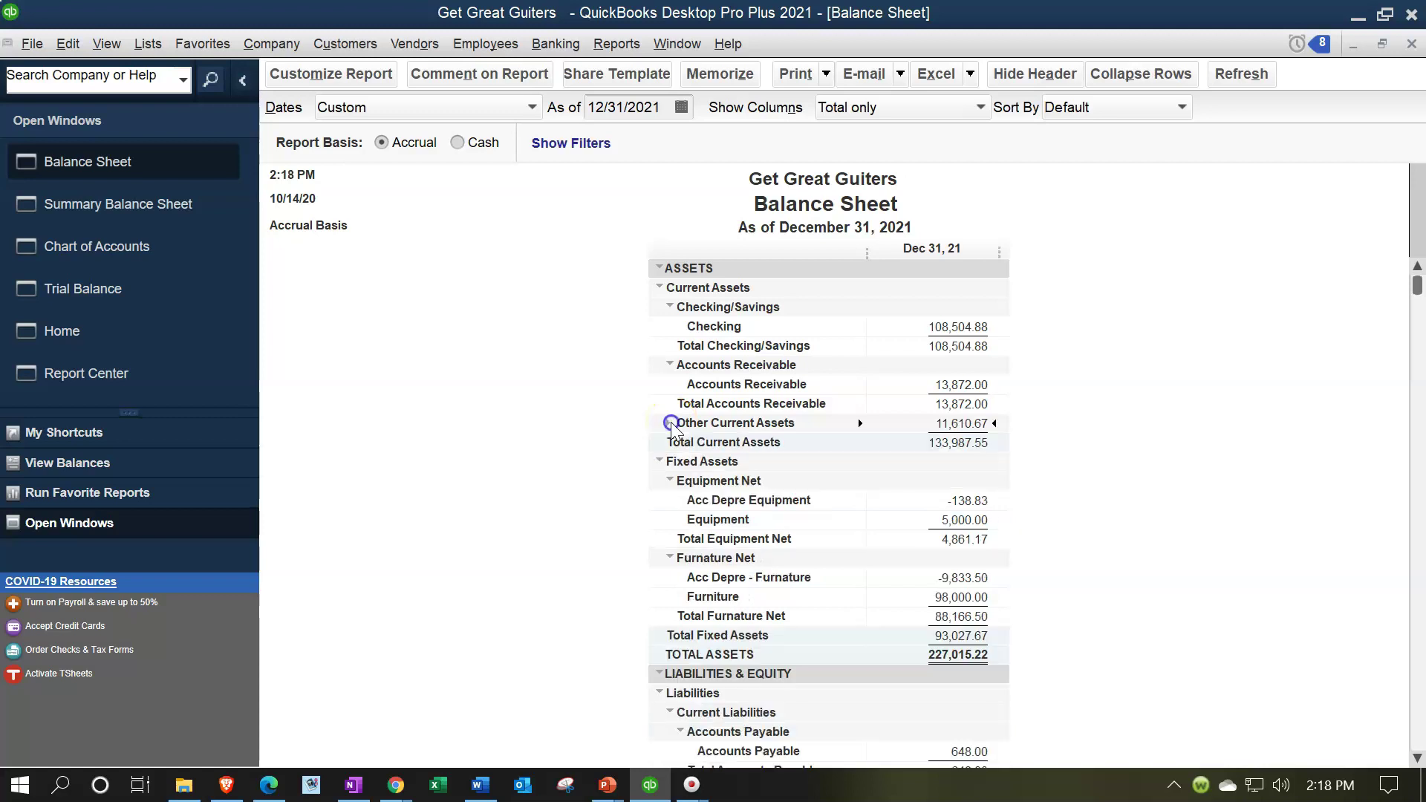
{"action": "left_click", "coordinate": [671, 365]}
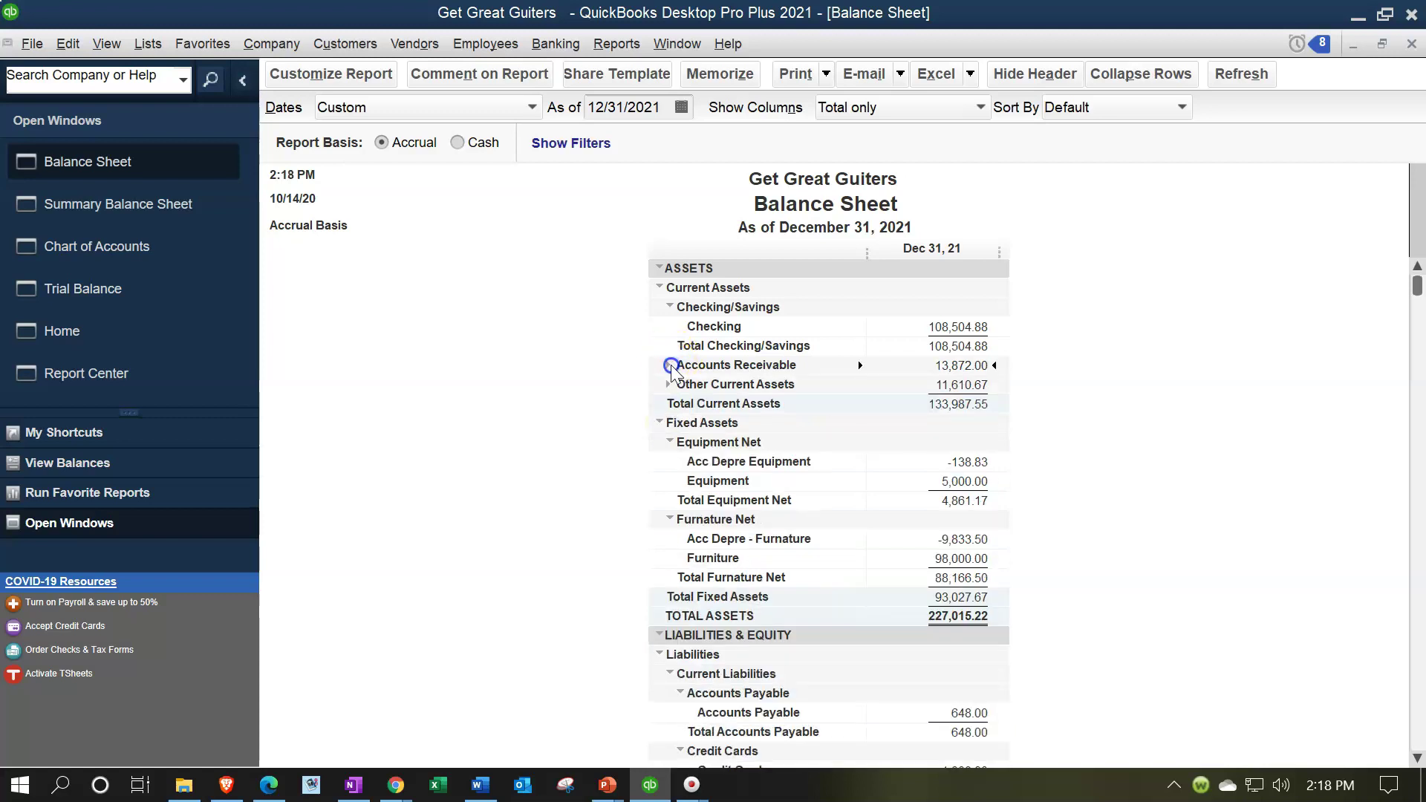
{"action": "left_click", "coordinate": [671, 307]}
{"action": "left_click", "coordinate": [659, 288]}
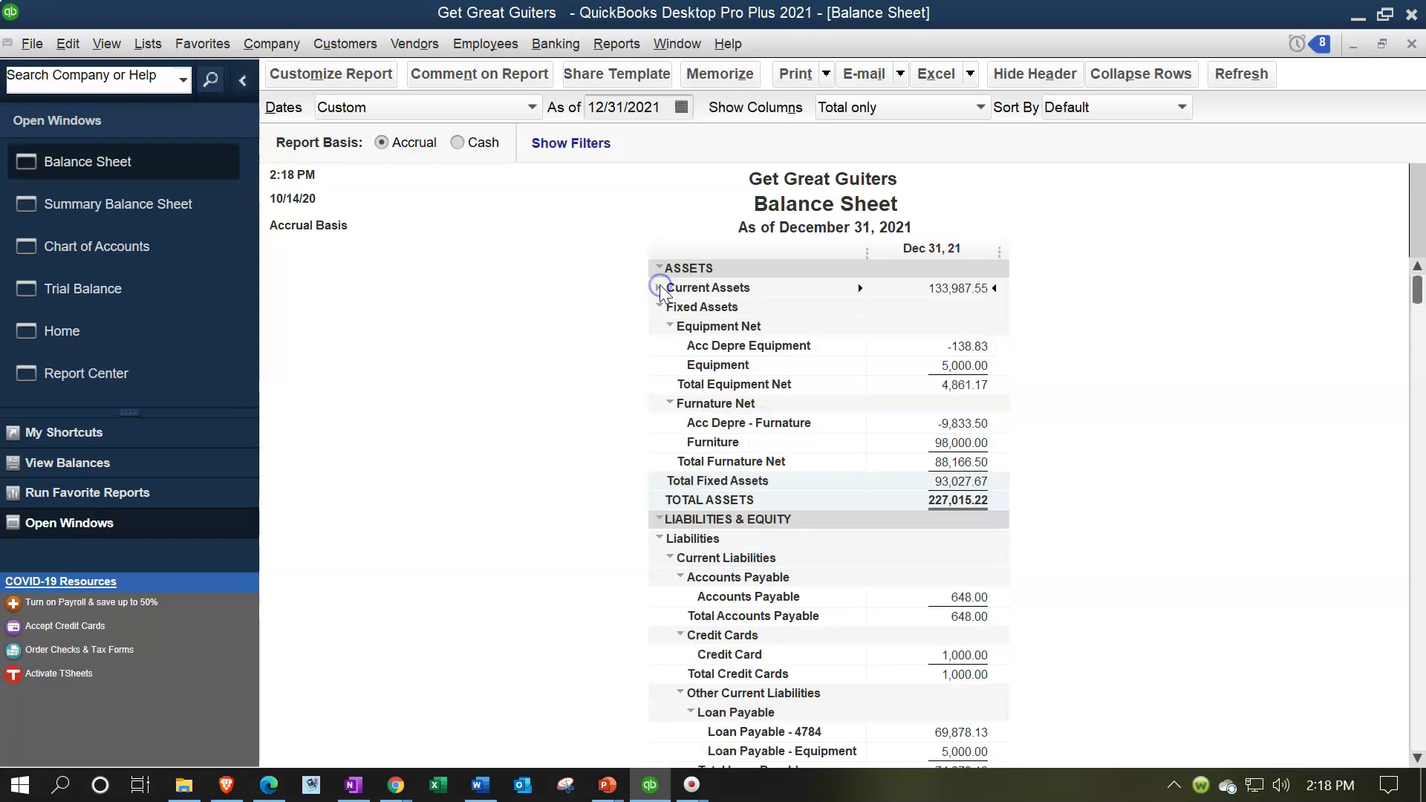
Collapse Equipment Net, Furnature Net and their parent Fixed Assets group, along with the entire ASSETS section.
{"action": "left_click", "coordinate": [660, 307]}
{"action": "left_click", "coordinate": [660, 307]}
{"action": "left_click", "coordinate": [671, 327]}
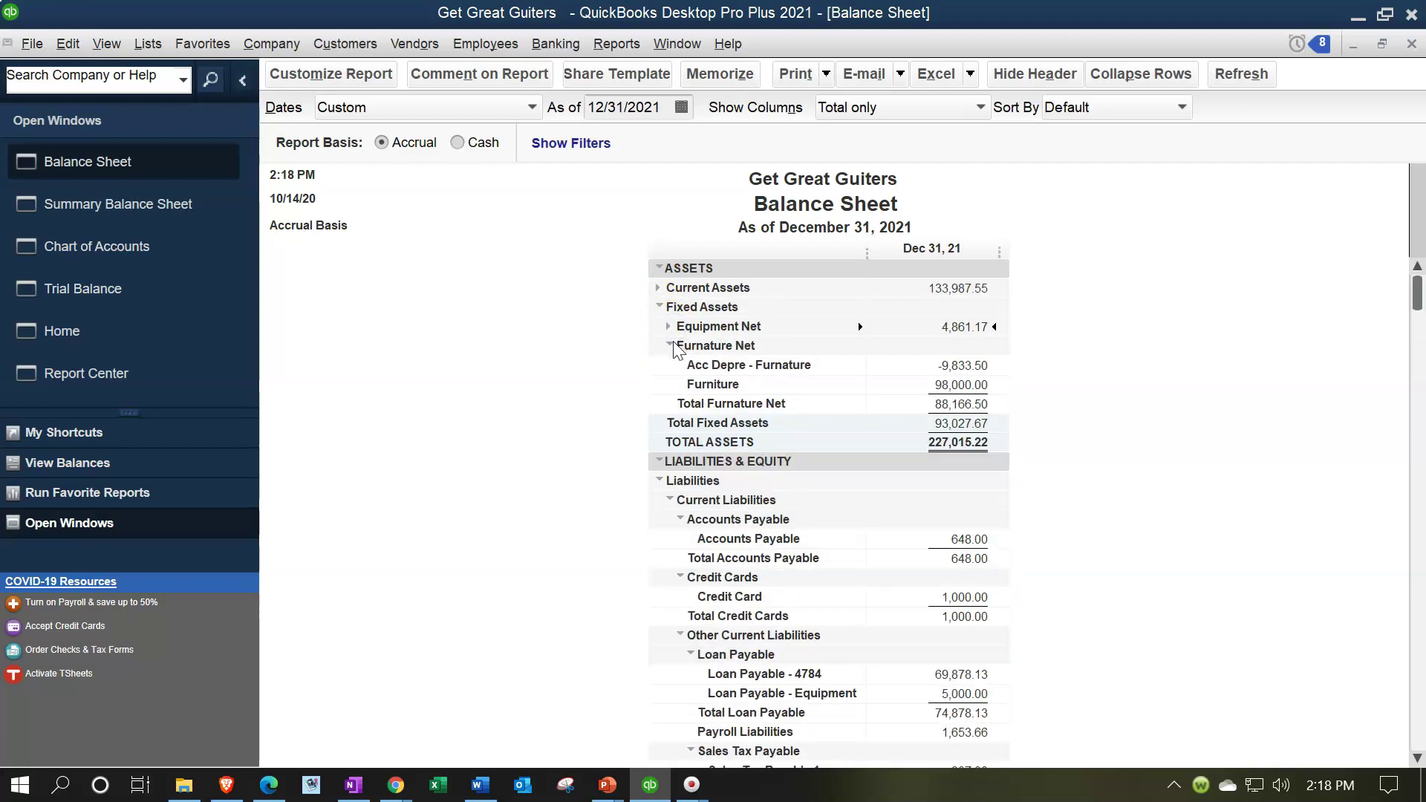
{"action": "left_click", "coordinate": [670, 345]}
{"action": "left_click", "coordinate": [659, 307]}
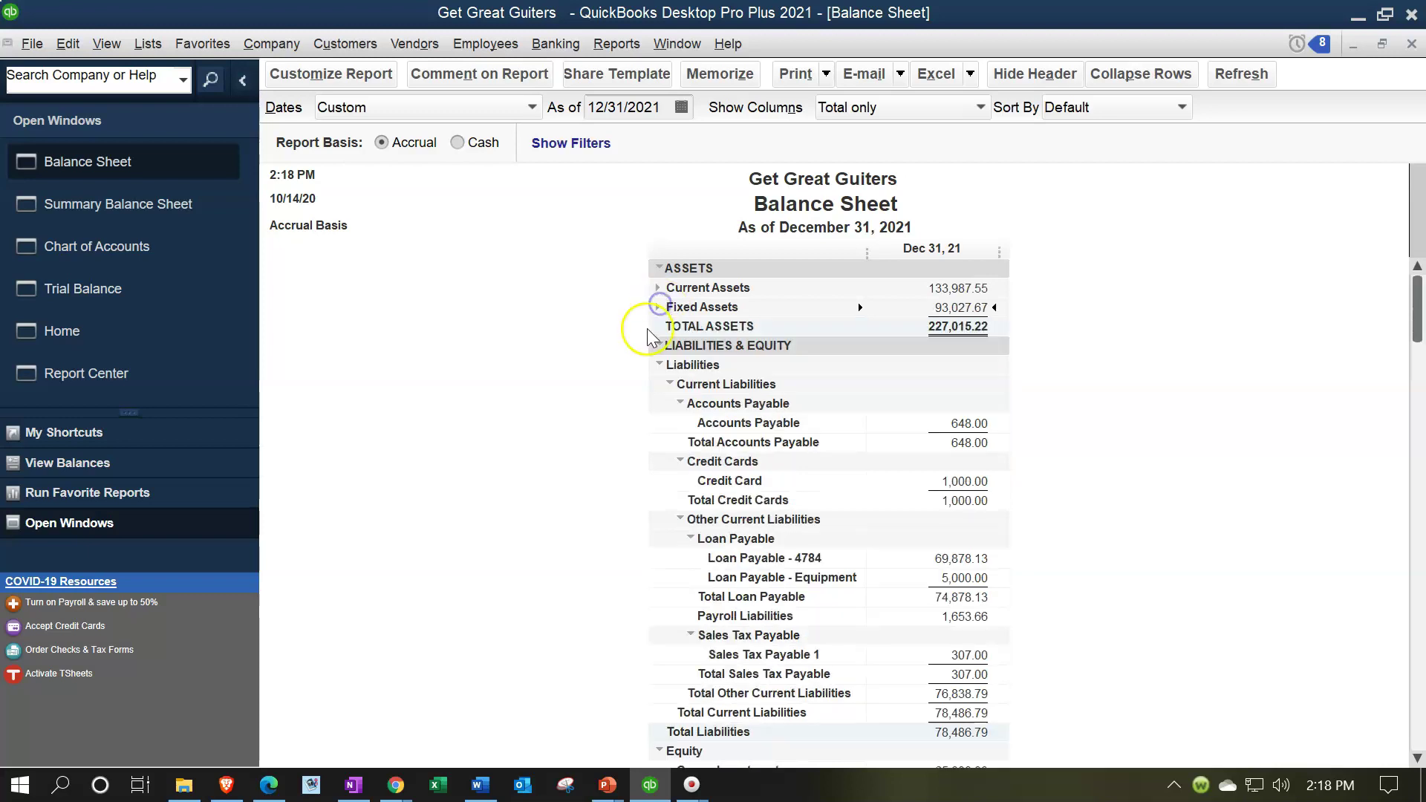
{"action": "left_click", "coordinate": [659, 267]}
Collapse every liability subgroup from Sales Tax Payable and Loan Payable up through Current Liabilities and the Liabilities group.
{"action": "scroll", "coordinate": [669, 706], "scroll_direction": "down", "scroll_amount": 1}
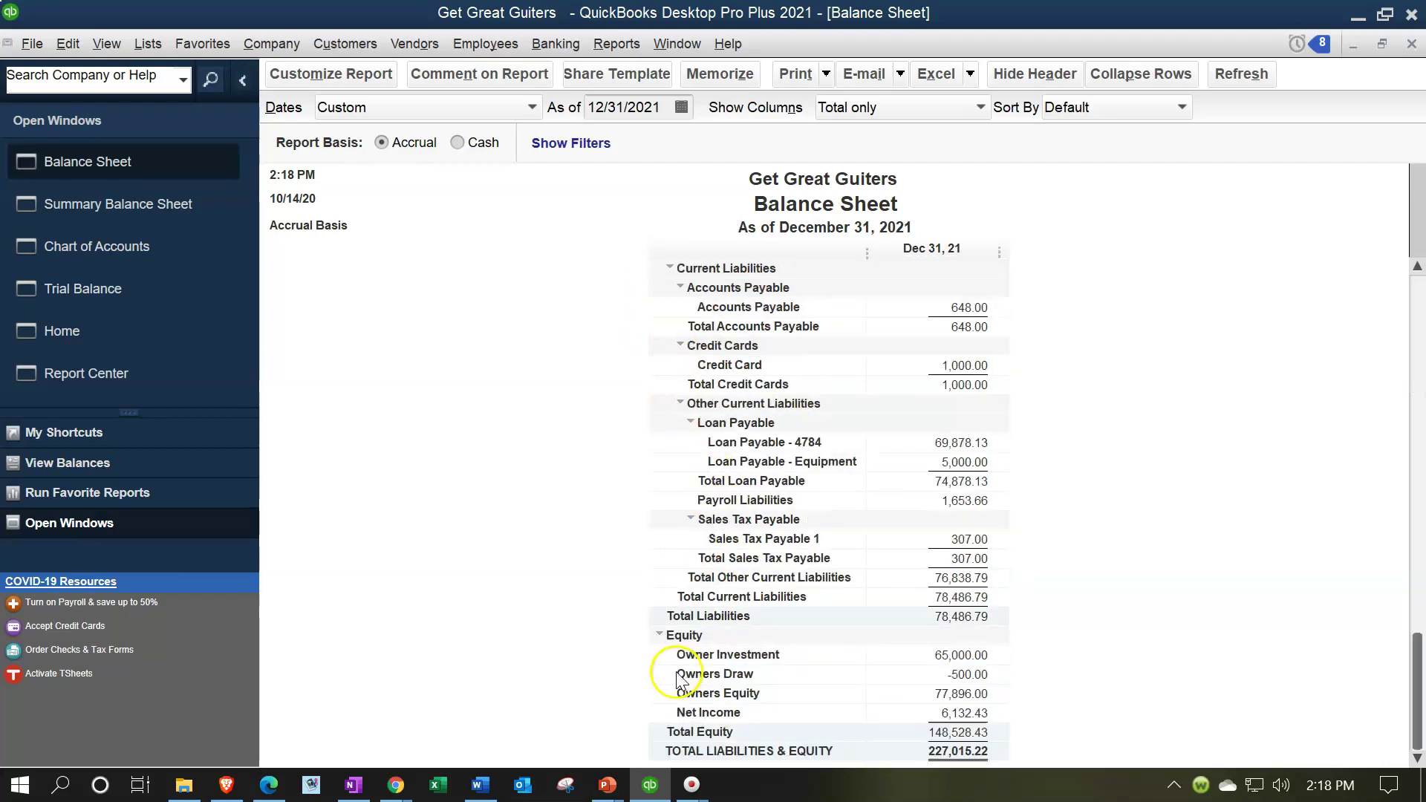
{"action": "scroll", "coordinate": [672, 684], "scroll_direction": "up", "scroll_amount": 1}
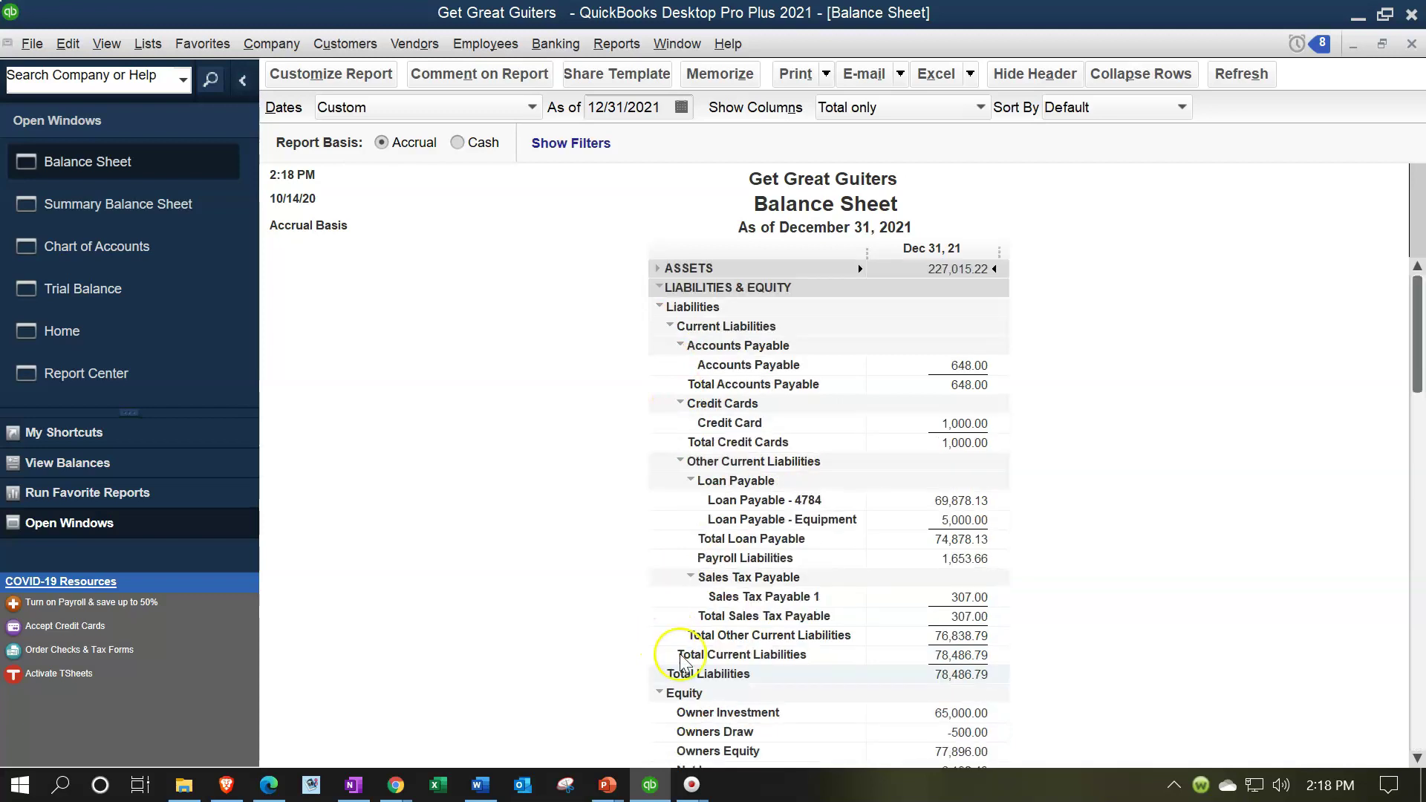
{"action": "left_click", "coordinate": [689, 577]}
{"action": "left_click", "coordinate": [691, 480]}
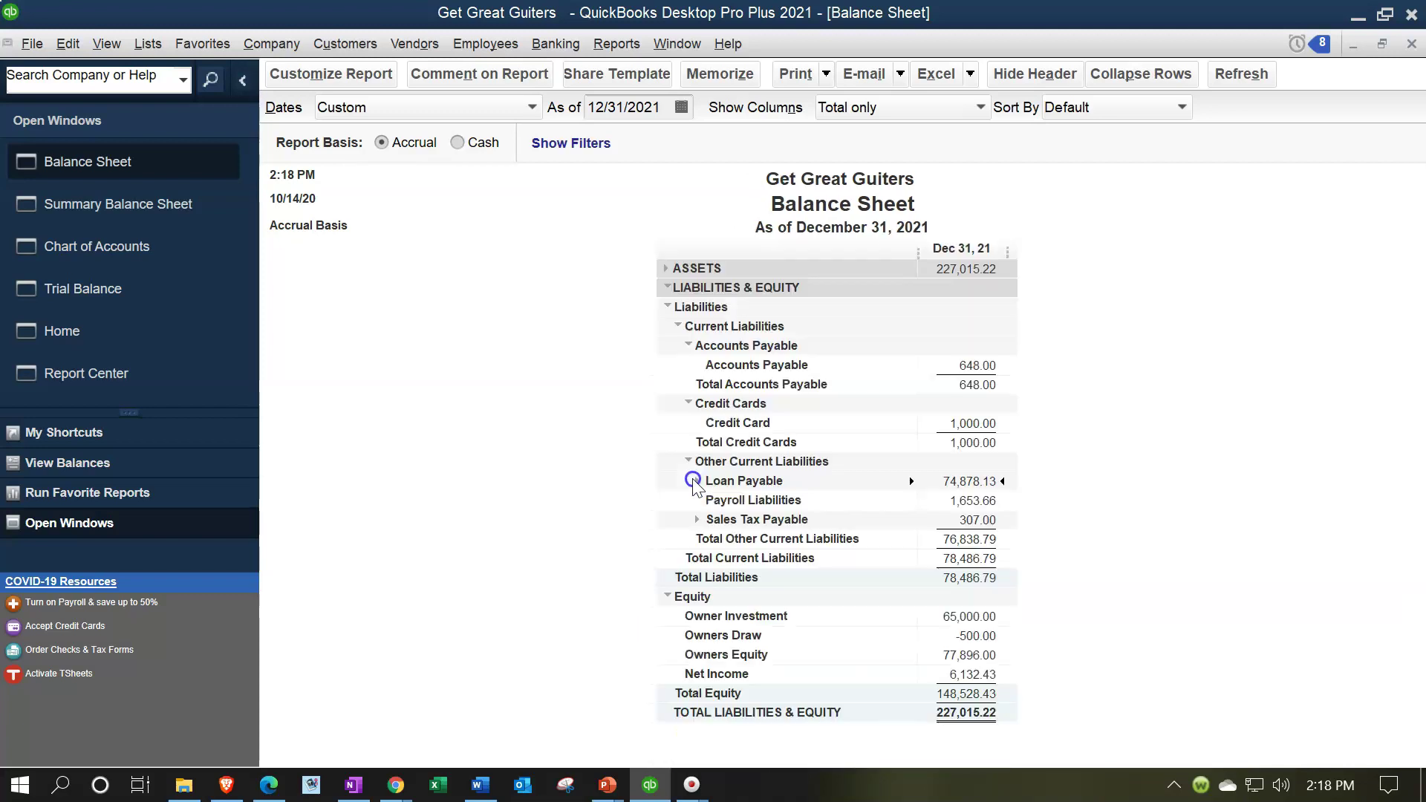
{"action": "left_click", "coordinate": [689, 462]}
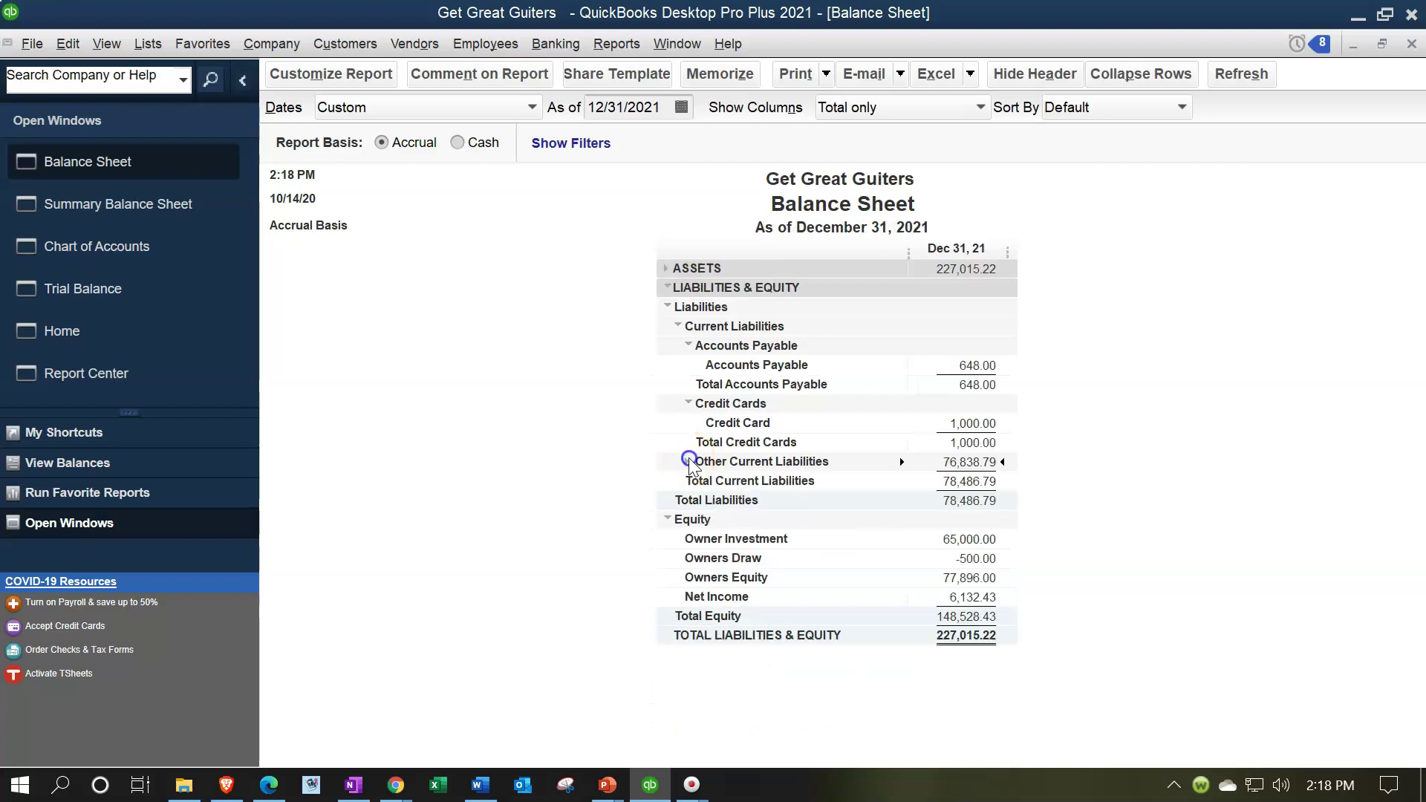
{"action": "left_click", "coordinate": [690, 403]}
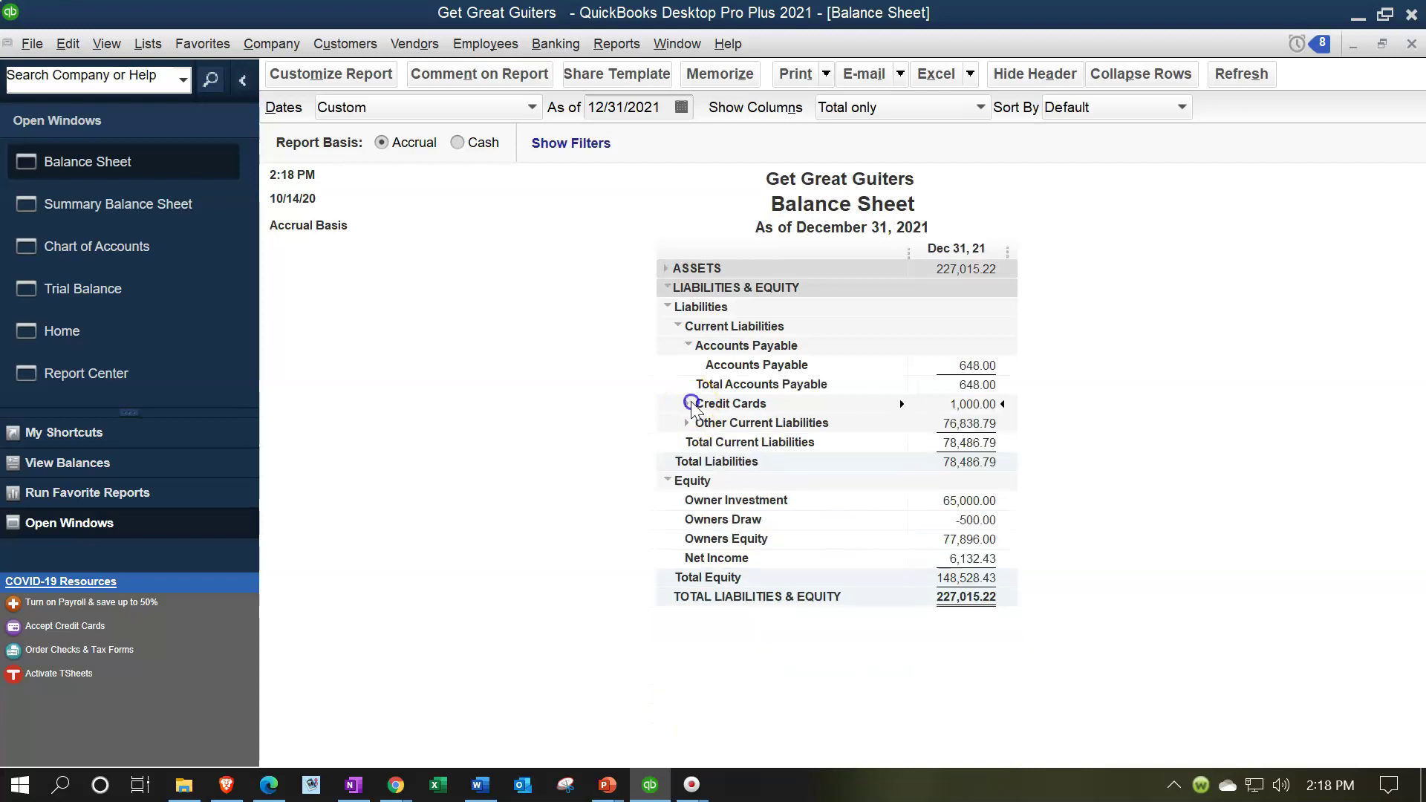
{"action": "left_click", "coordinate": [688, 345]}
{"action": "left_click", "coordinate": [677, 327]}
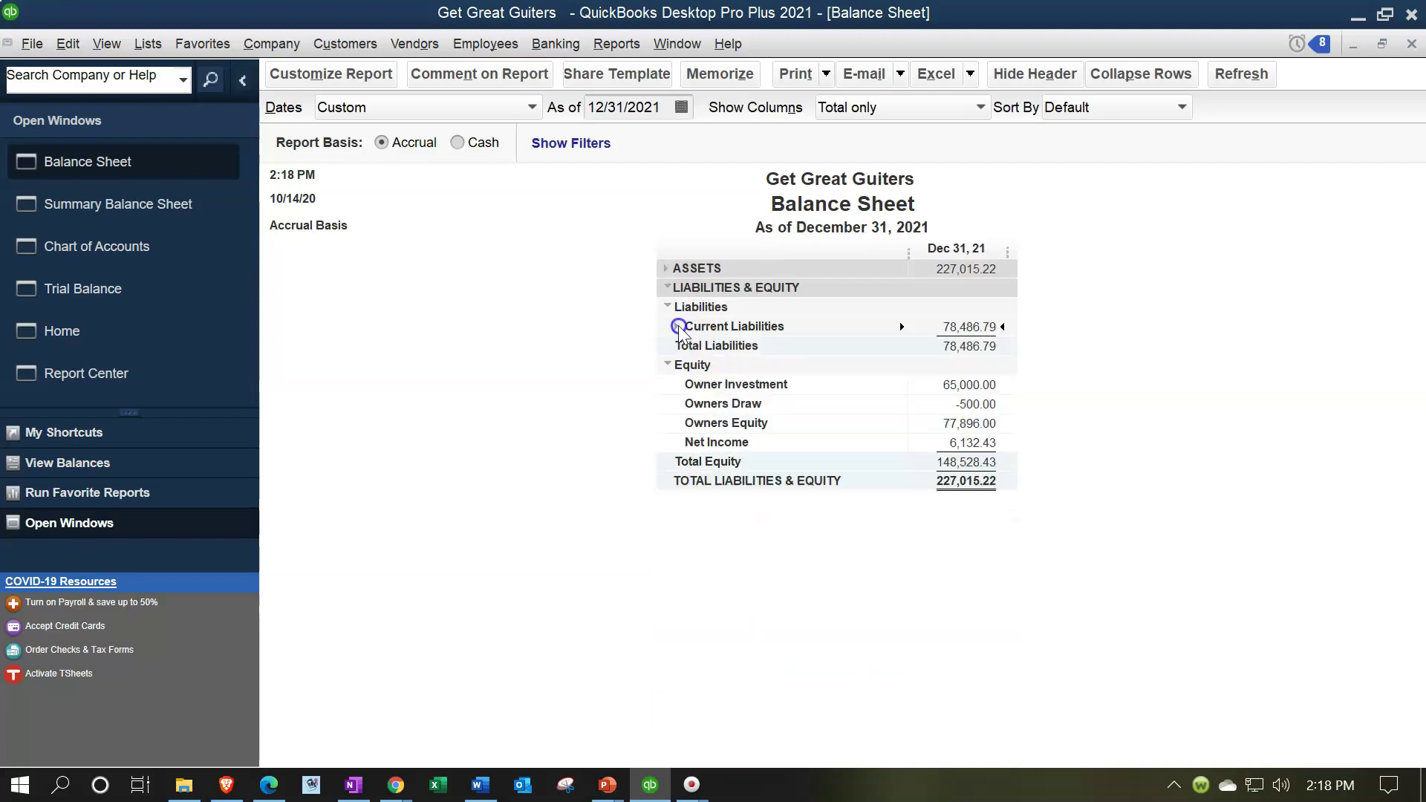
{"action": "left_click", "coordinate": [668, 307]}
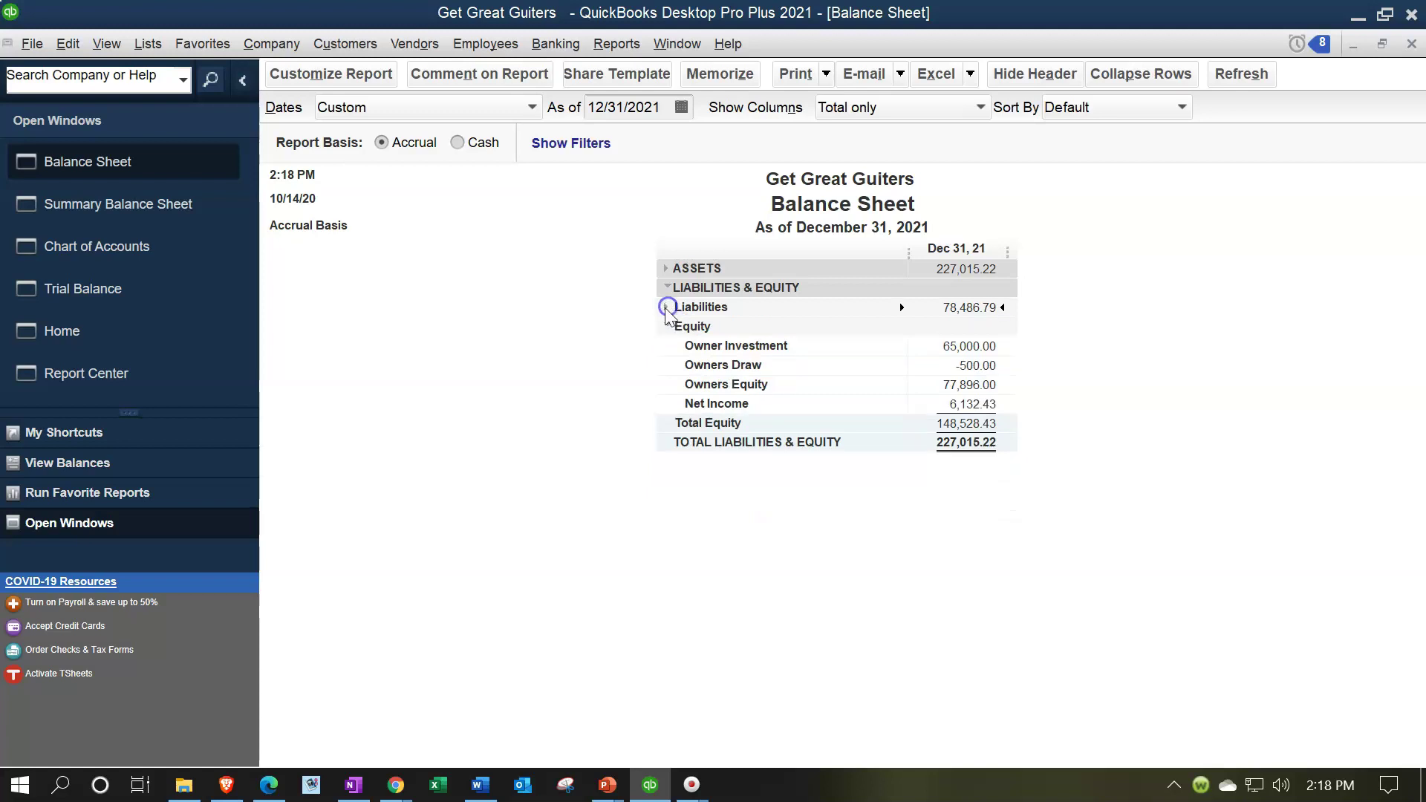
Collapse the Equity group and the entire LIABILITIES & EQUITY section of the Balance Sheet.
{"action": "left_click", "coordinate": [666, 326]}
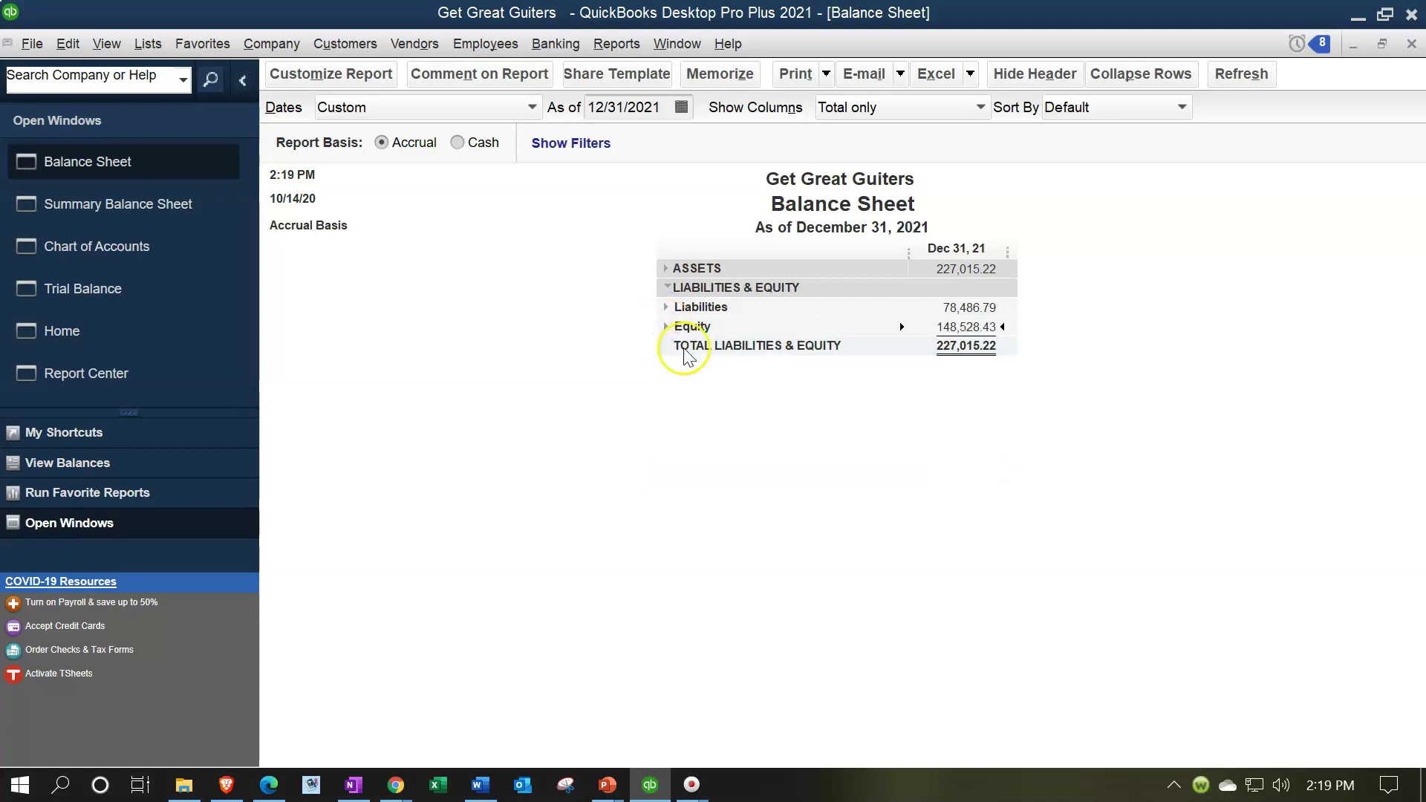
{"action": "left_click", "coordinate": [667, 288]}
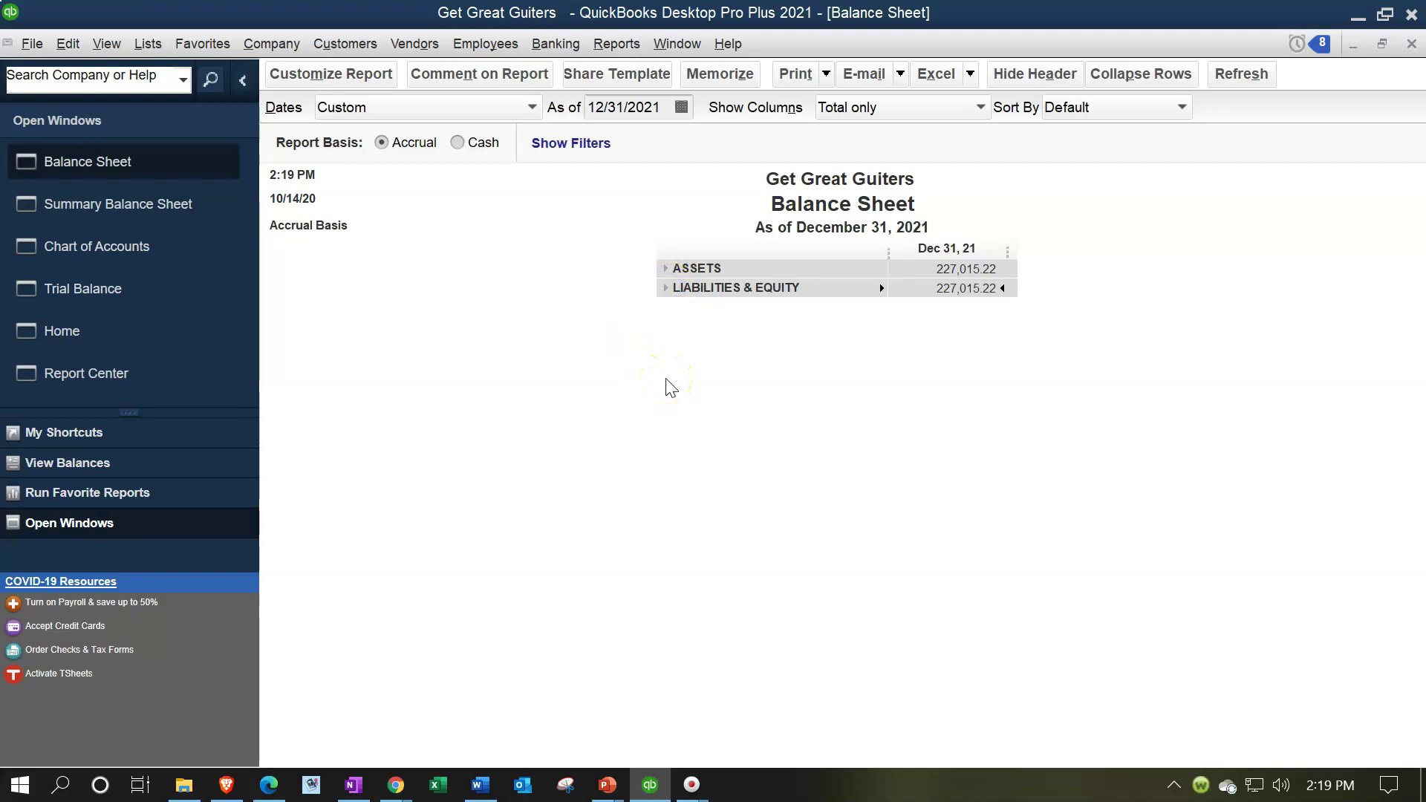
{"action": "left_click", "coordinate": [651, 365]}
Expand ASSETS and Current Assets, and compare their categories with the account types in the Chart of Accounts.
{"action": "left_click", "coordinate": [665, 269]}
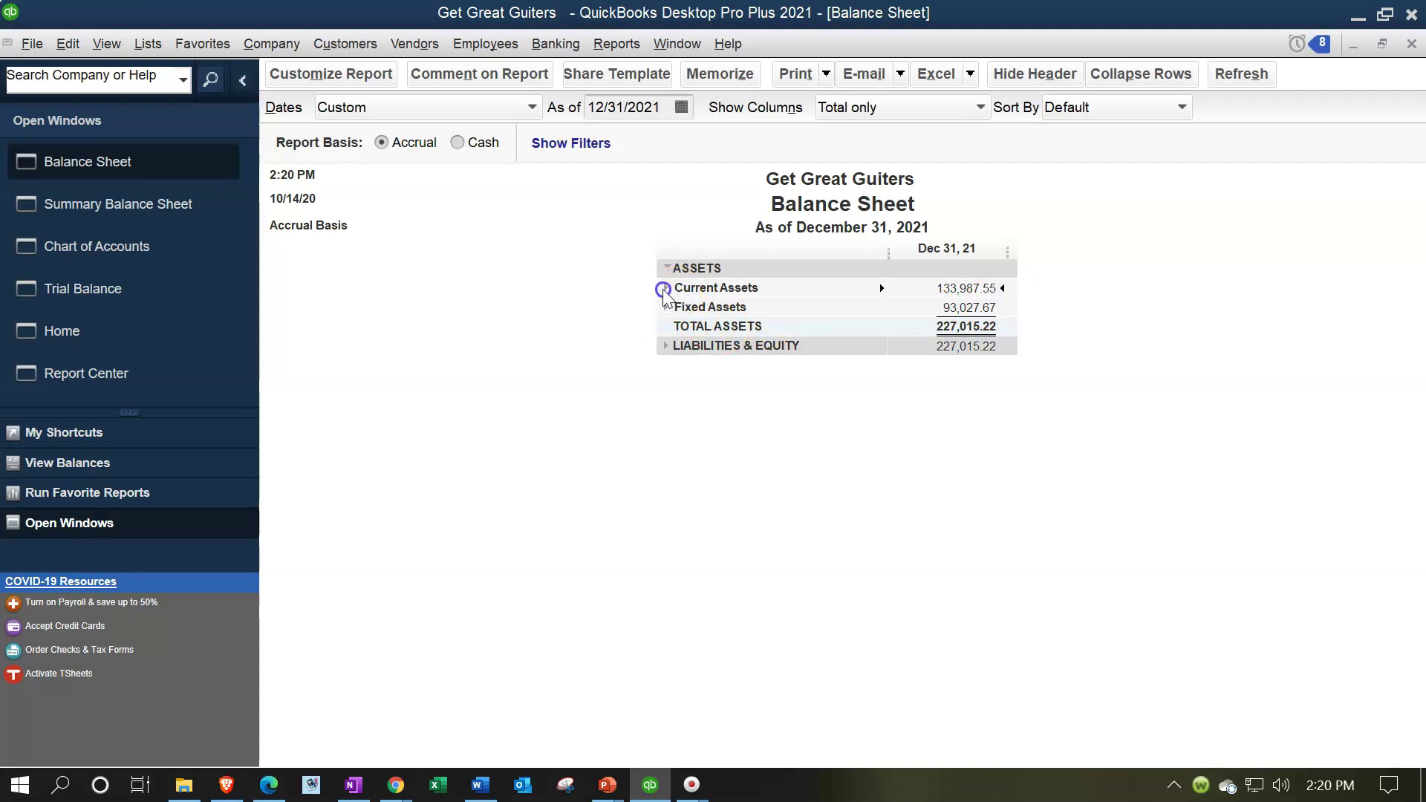
{"action": "left_click", "coordinate": [666, 287]}
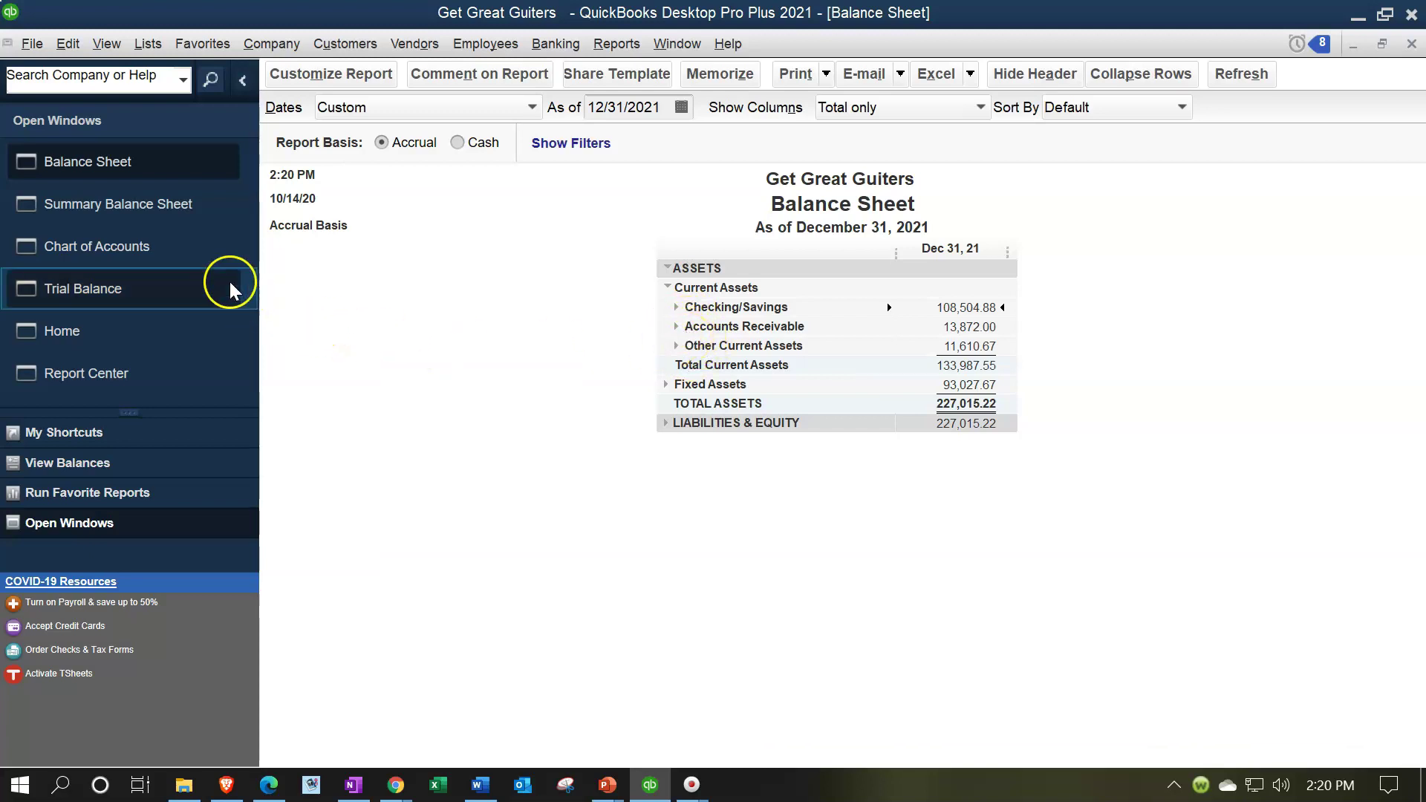
{"action": "left_click", "coordinate": [195, 245]}
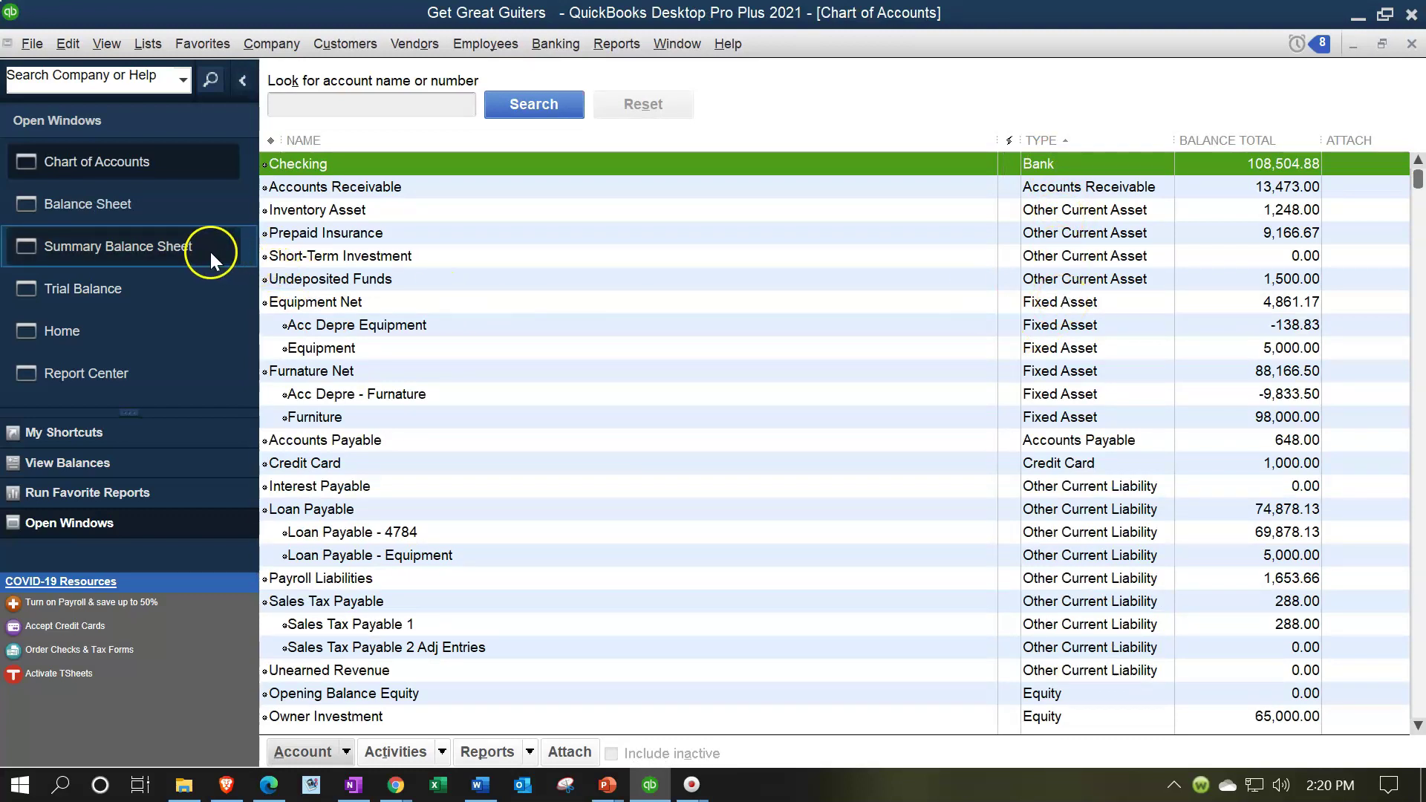
{"action": "left_click", "coordinate": [157, 214]}
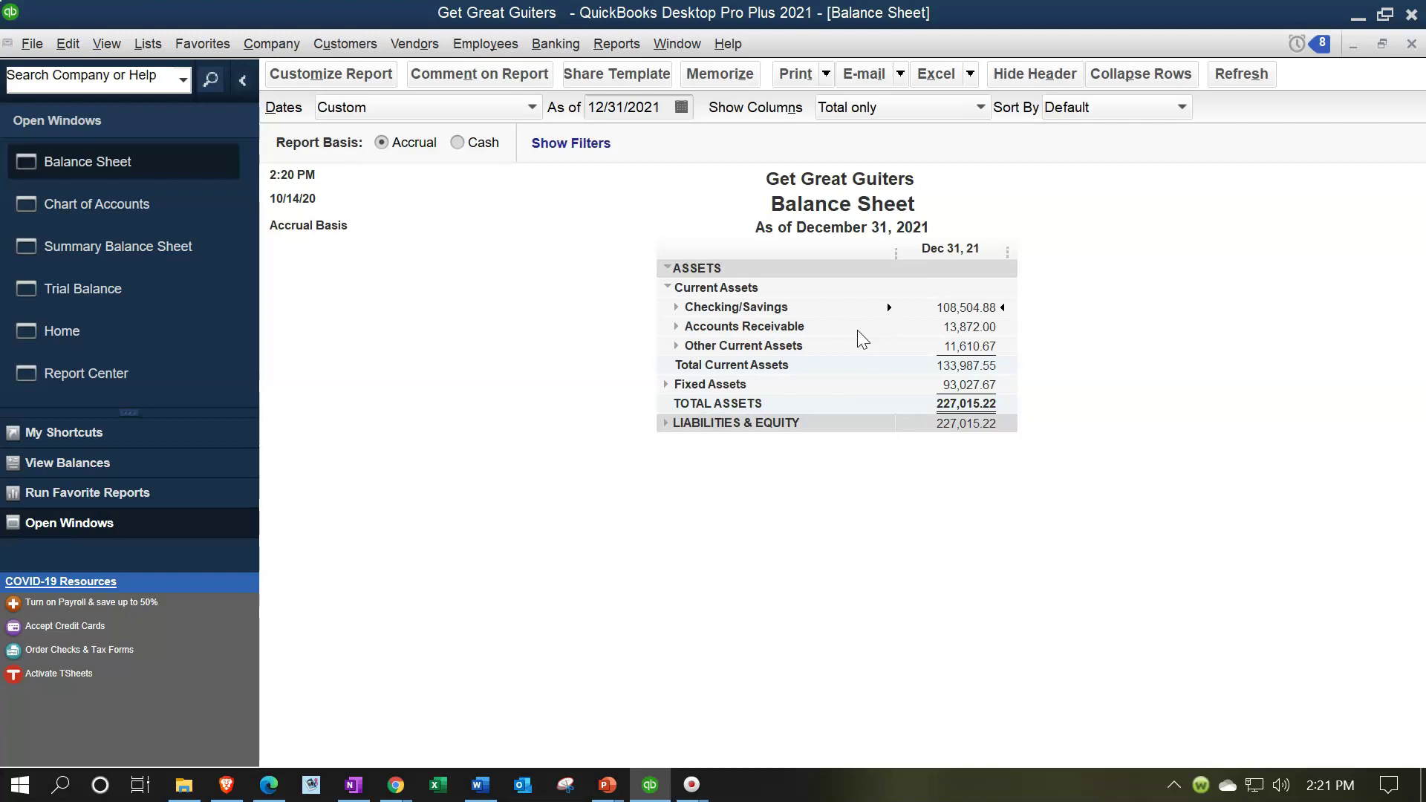
Expand the Checking/Savings group under Current Assets to its individual account.
{"action": "left_click", "coordinate": [676, 308]}
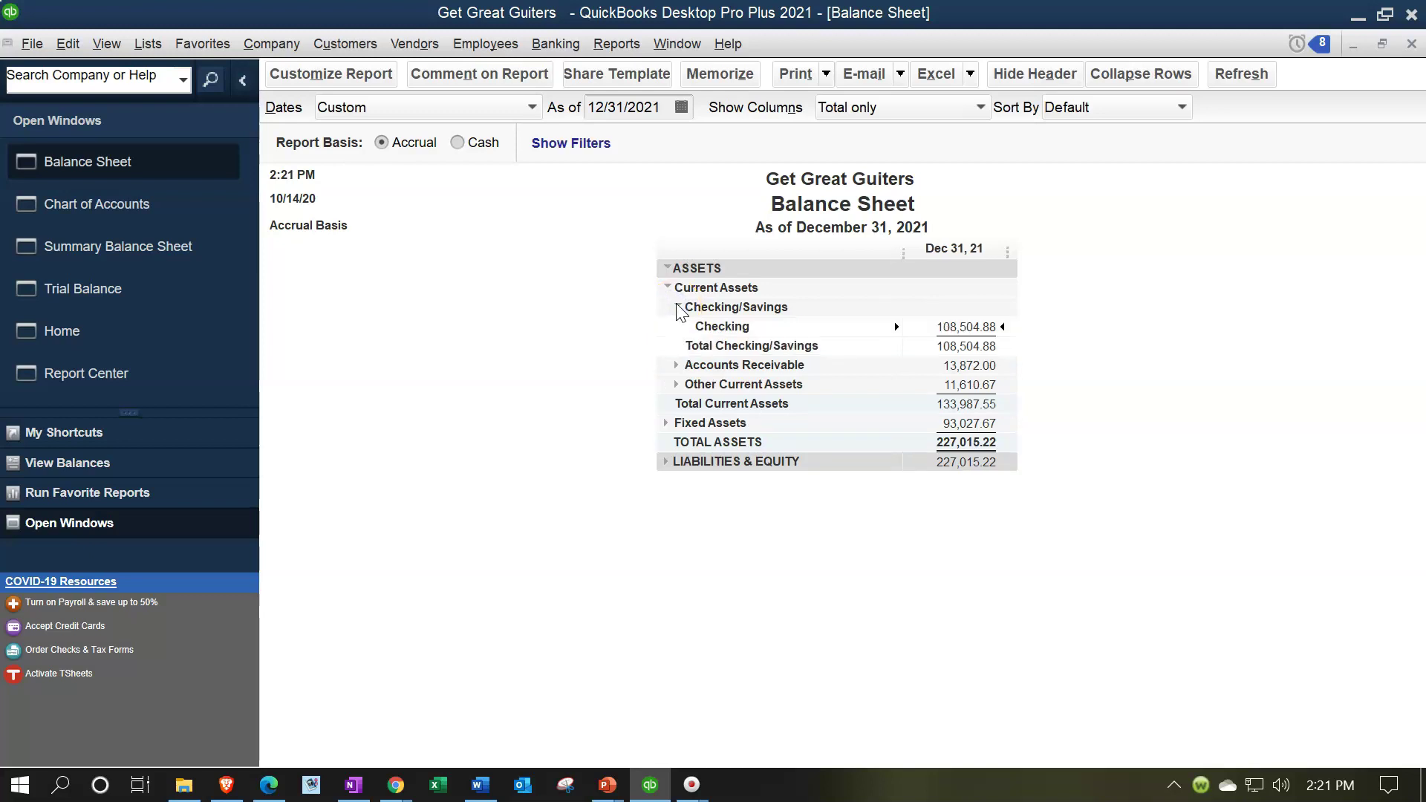
{"action": "left_click", "coordinate": [699, 306]}
{"action": "left_click", "coordinate": [678, 307]}
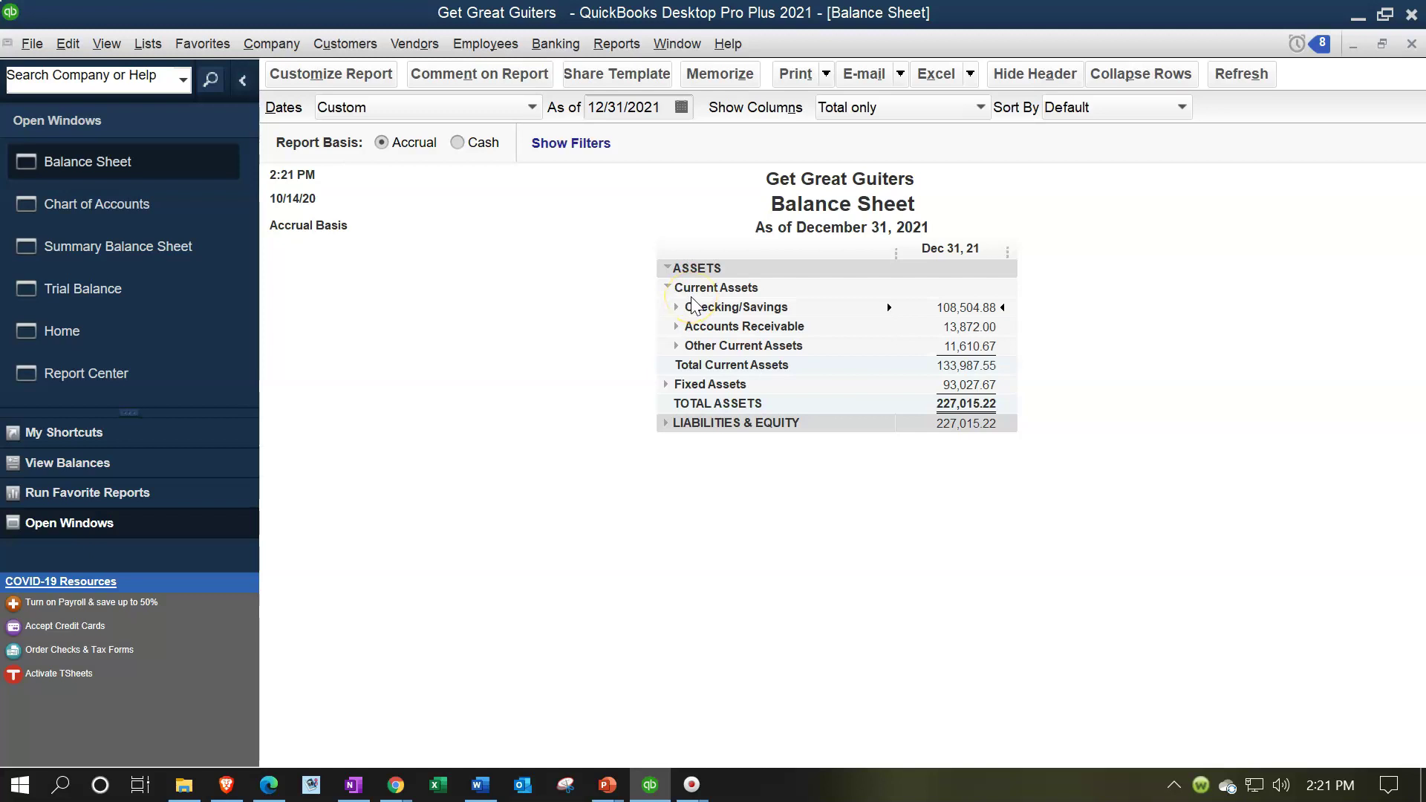
{"action": "left_click", "coordinate": [693, 311]}
{"action": "left_click", "coordinate": [688, 351]}
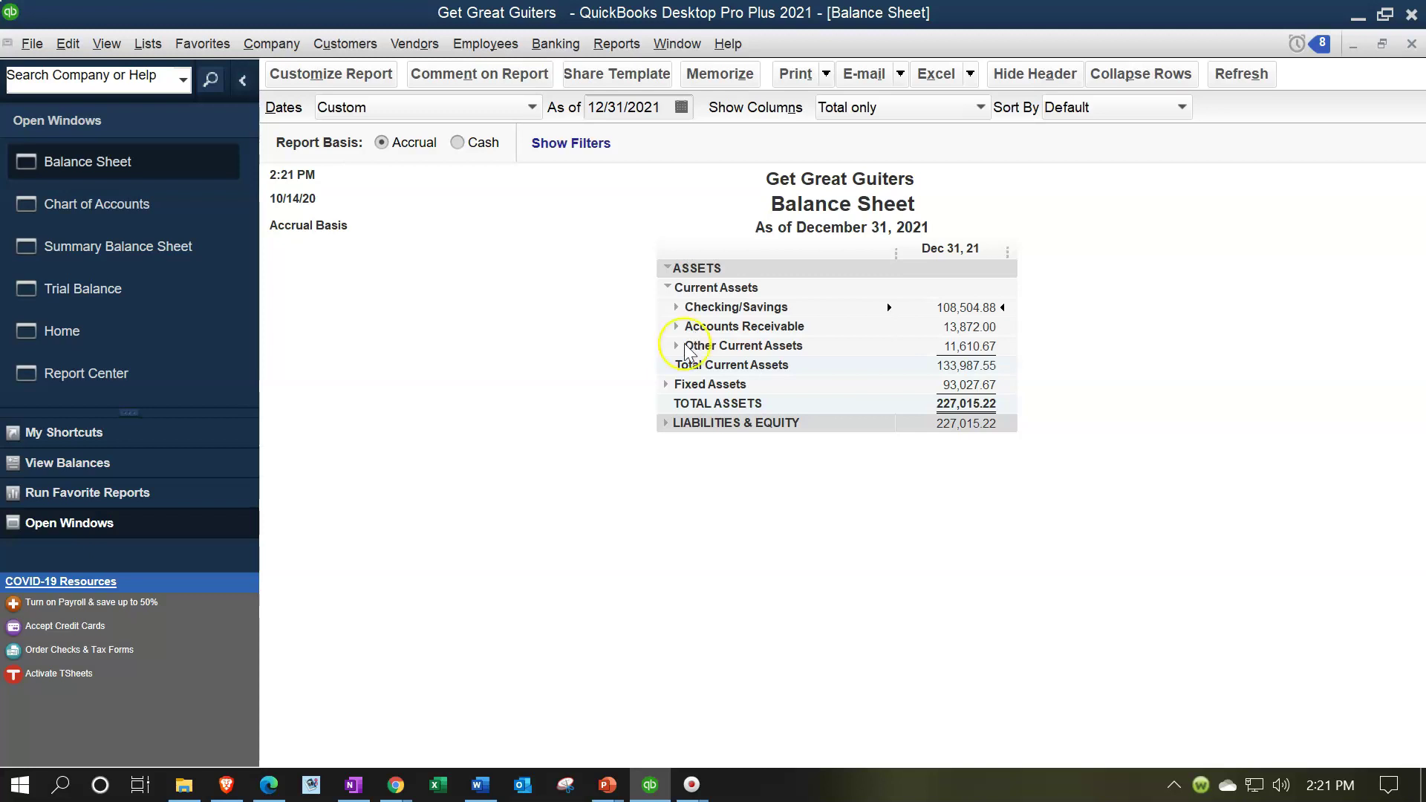
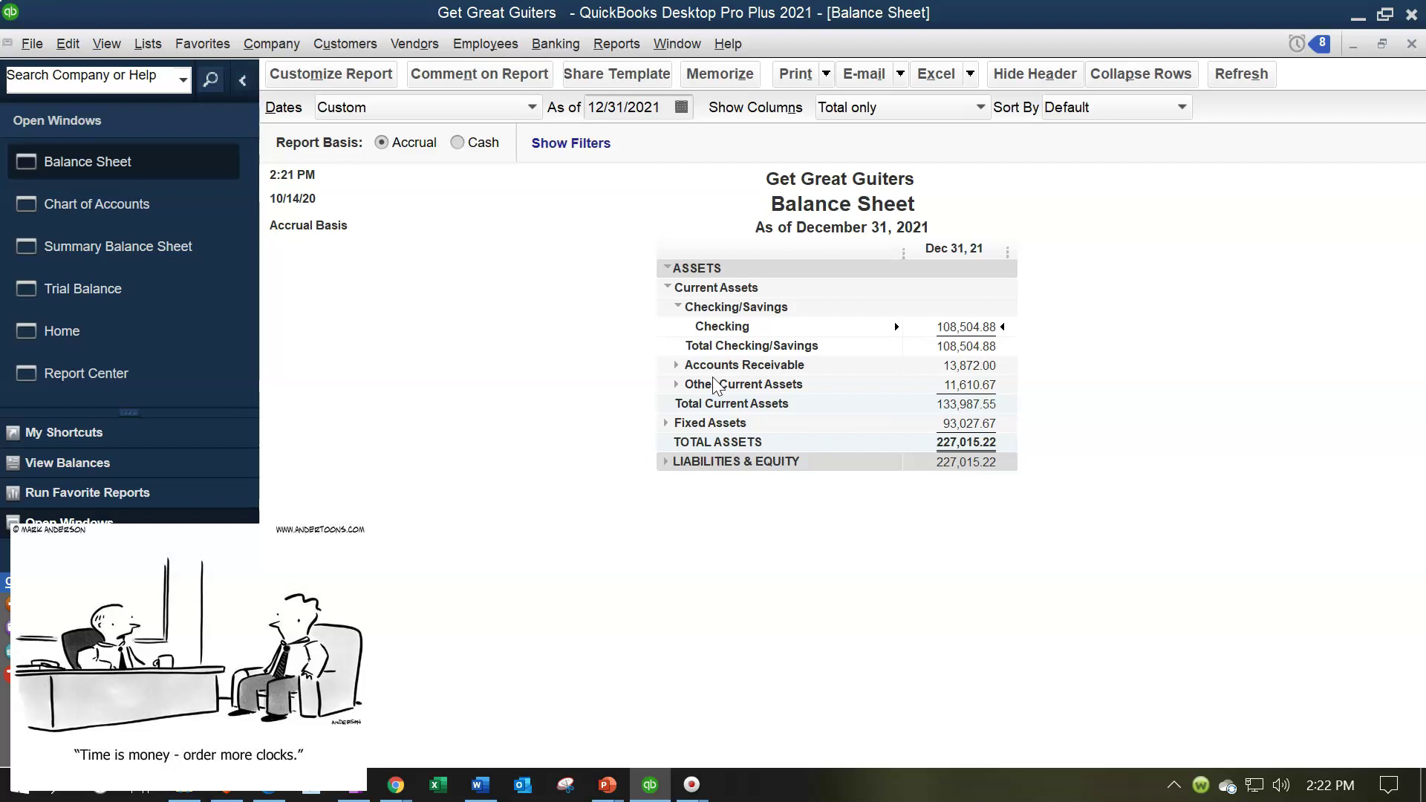
Expand the Accounts Receivable and Other Current Assets groups to their individual accounts.
{"action": "left_click", "coordinate": [676, 364]}
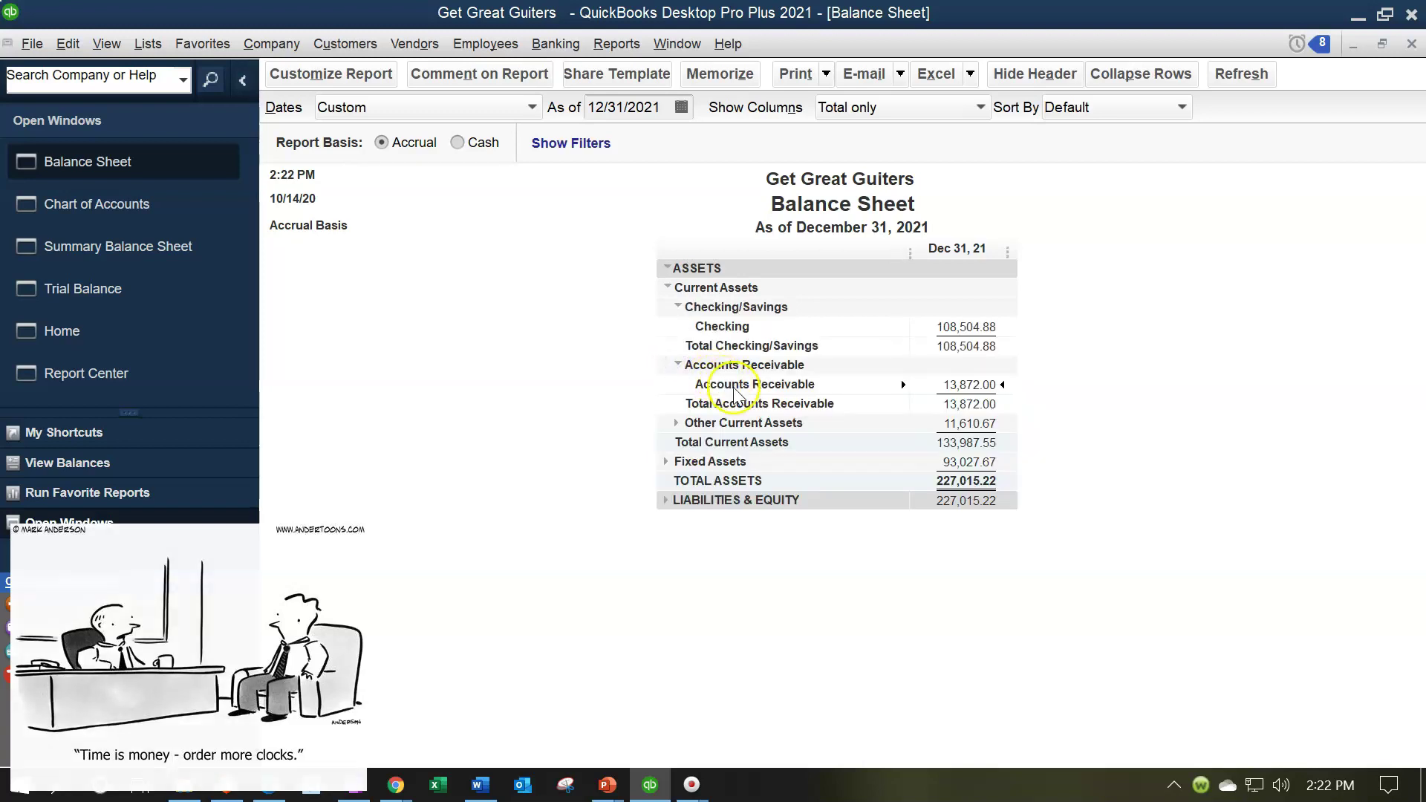
{"action": "left_click", "coordinate": [693, 385]}
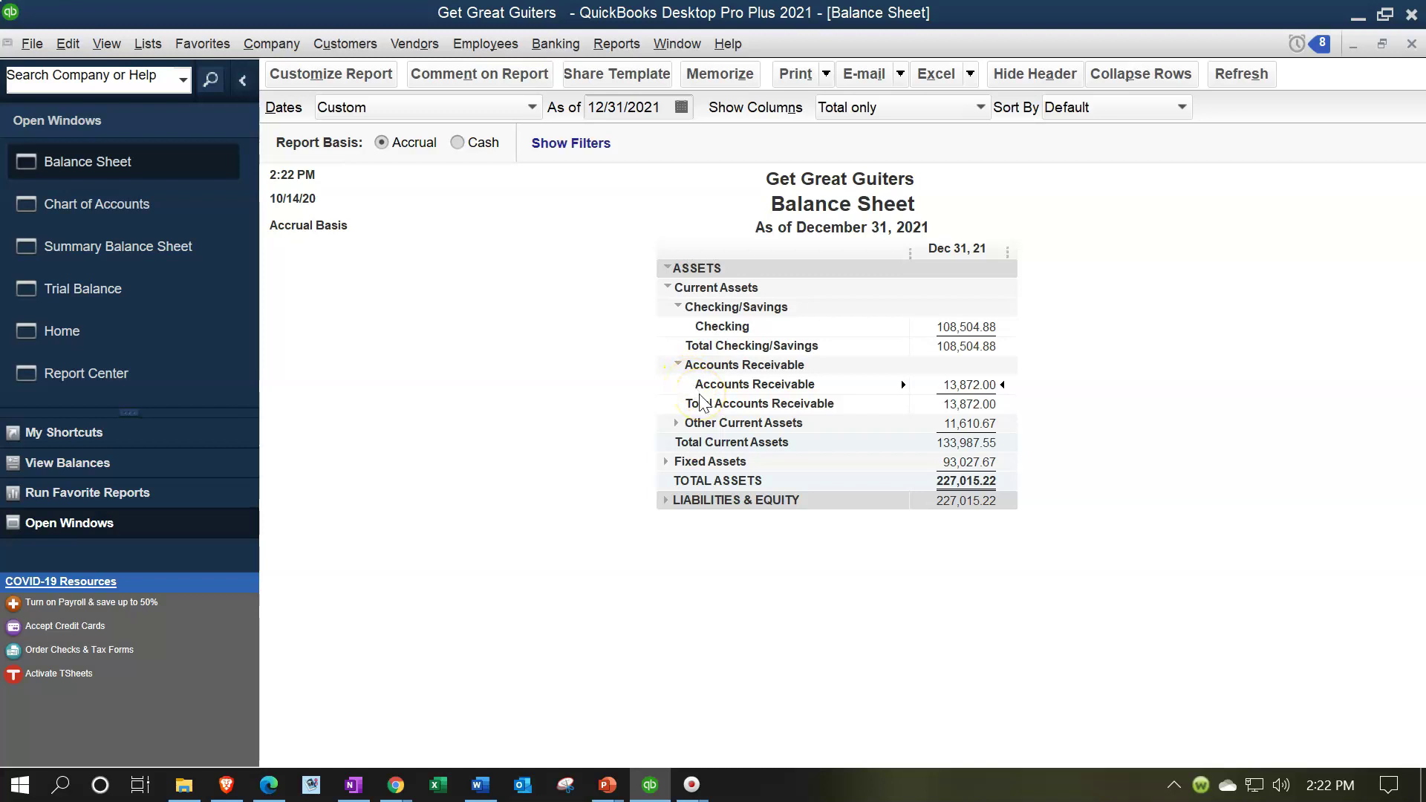
{"action": "left_click", "coordinate": [684, 374]}
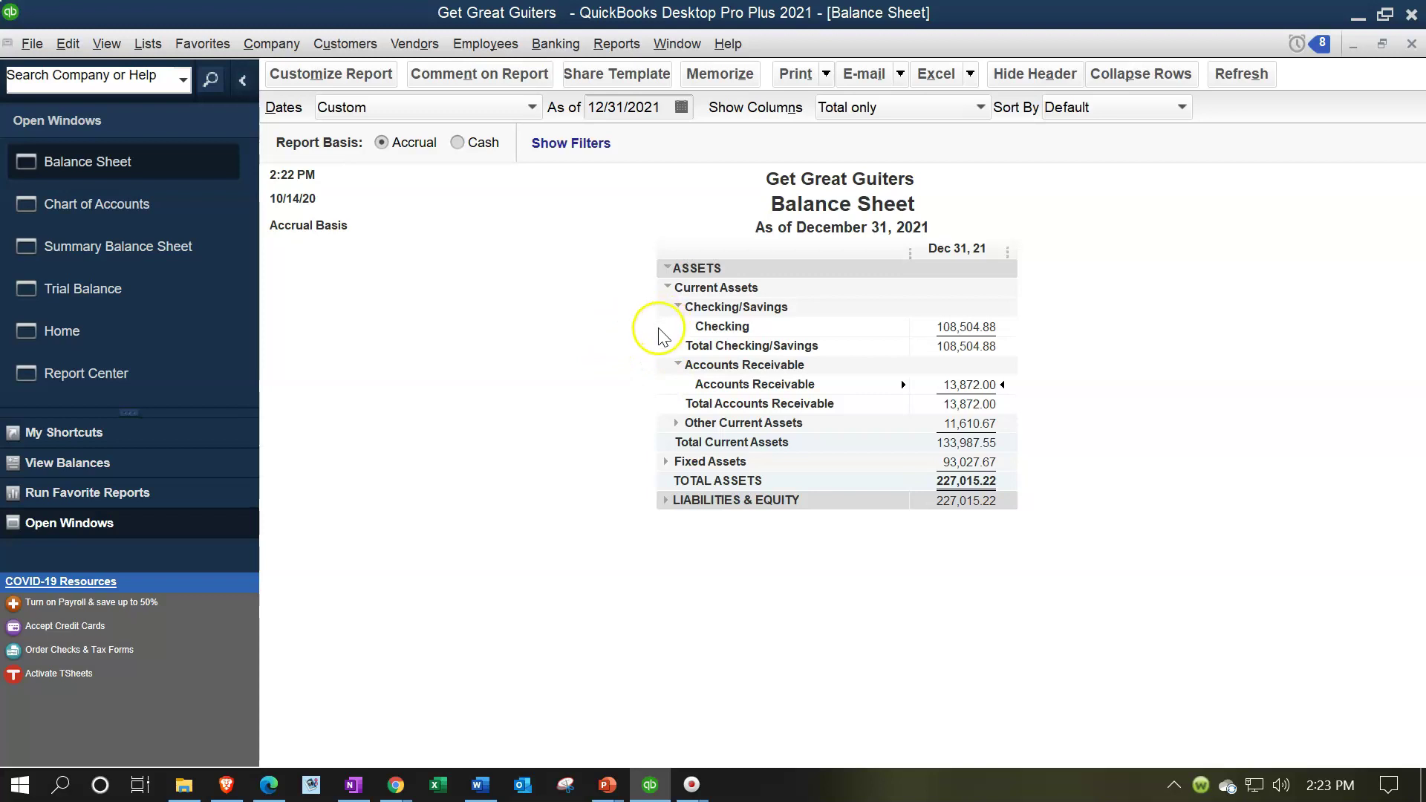
{"action": "left_click", "coordinate": [675, 423]}
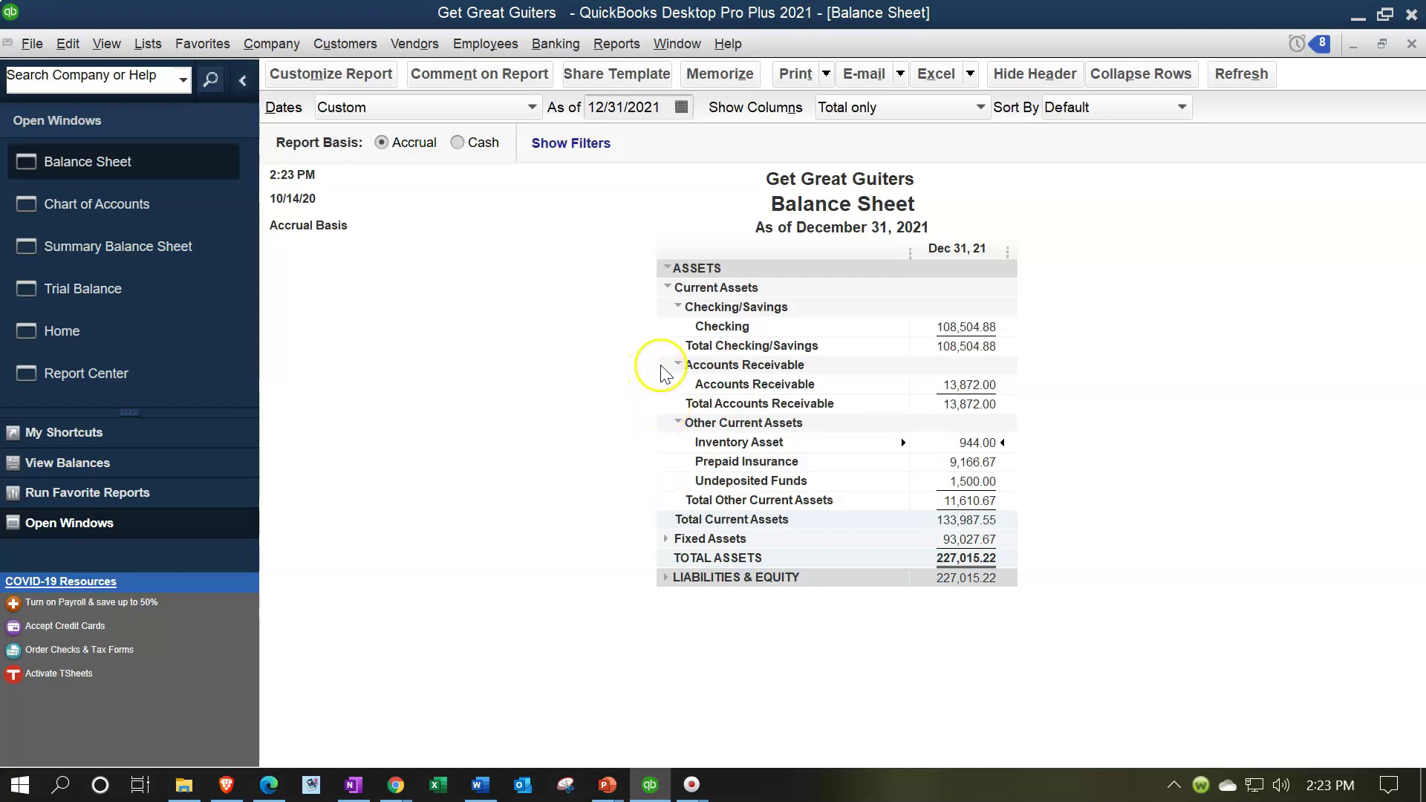
Collapse the ASSETS section and expand LIABILITIES & EQUITY down to the categories within Current Liabilities.
{"action": "left_click", "coordinate": [668, 269]}
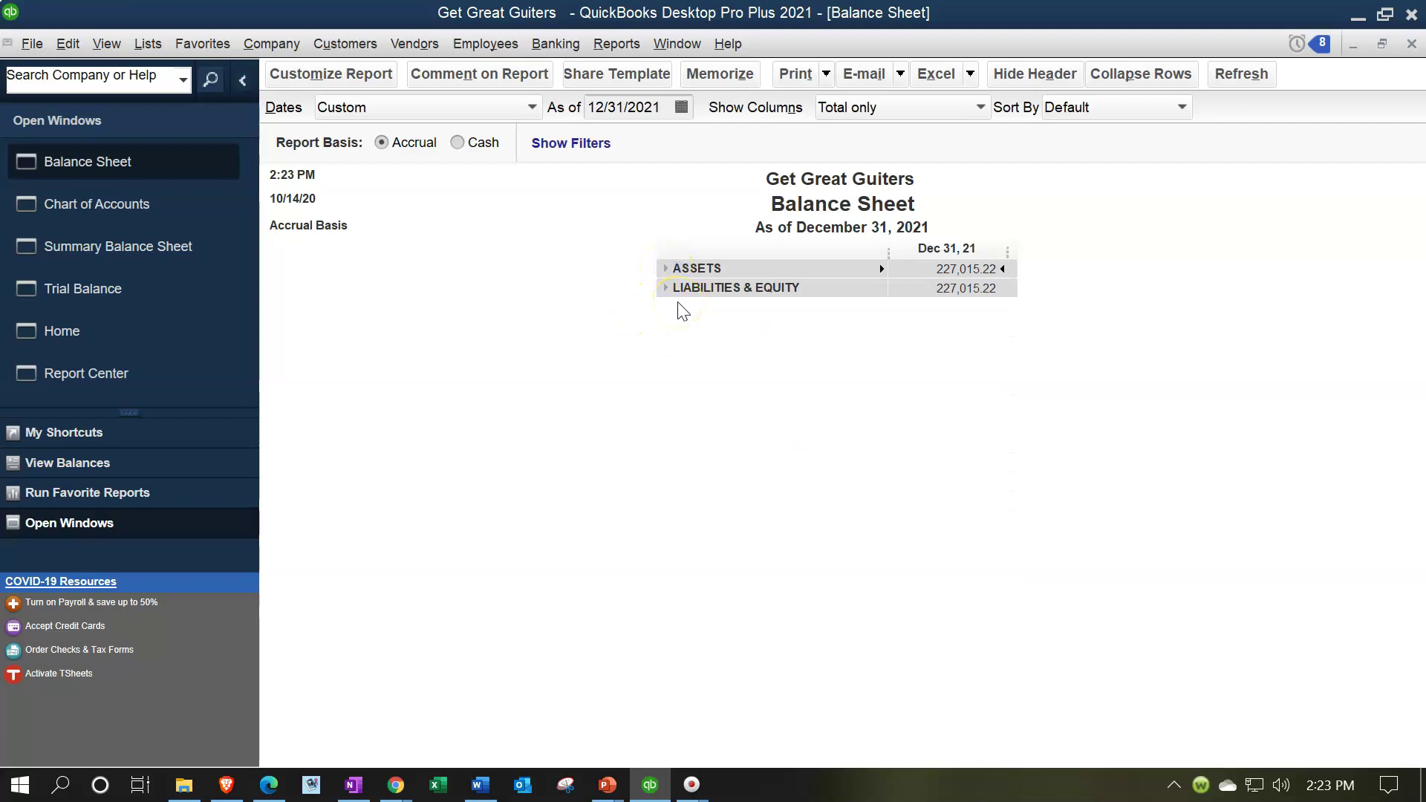
{"action": "left_click", "coordinate": [667, 288]}
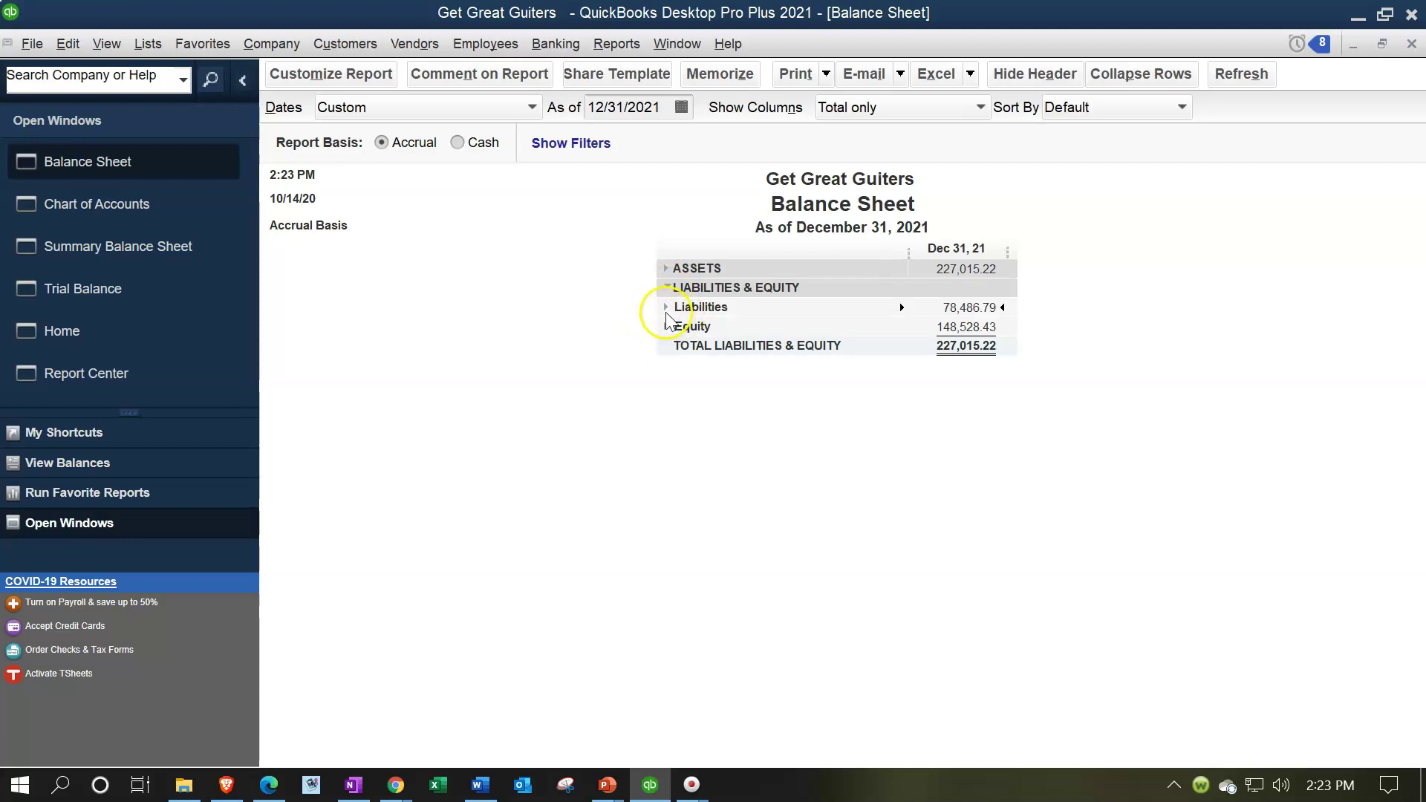
{"action": "left_click", "coordinate": [667, 308]}
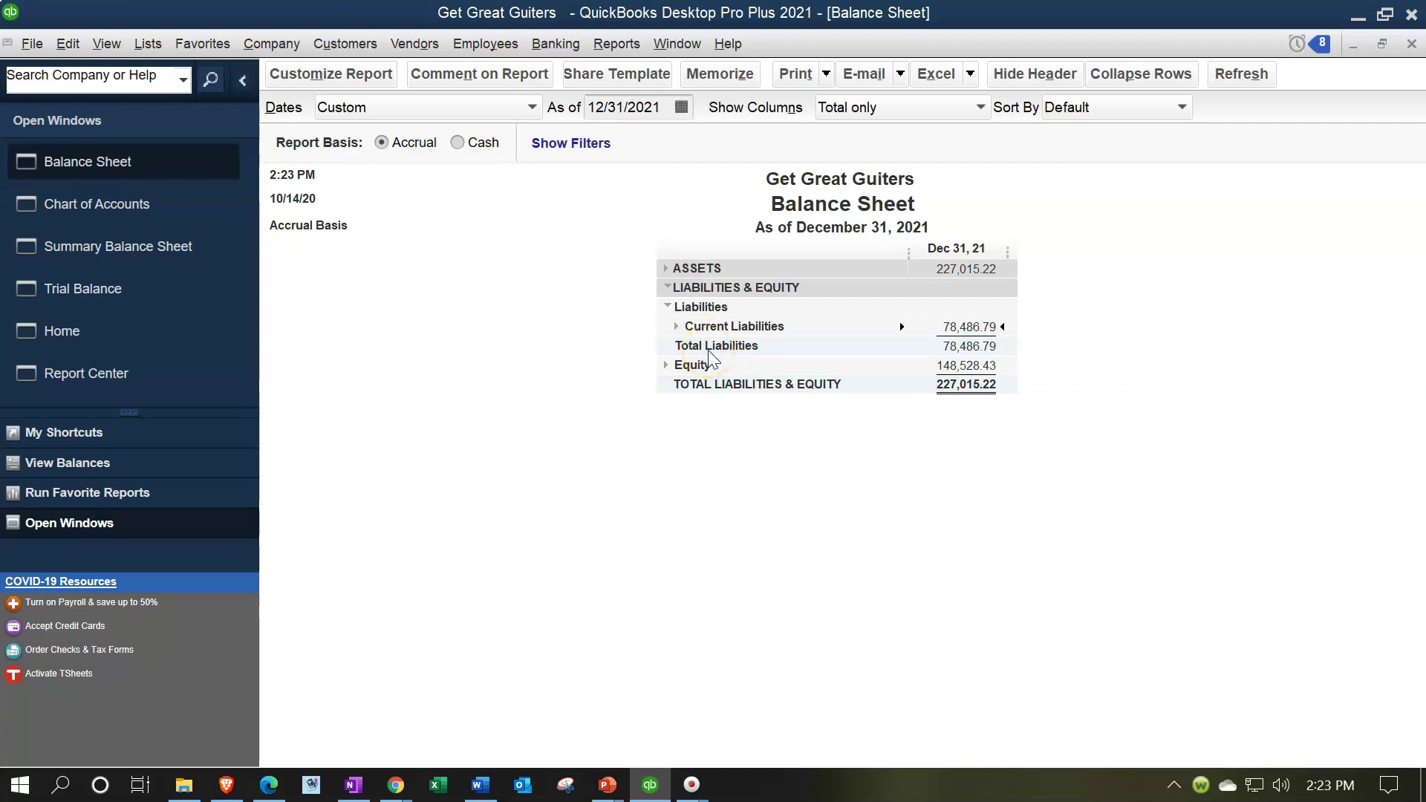
{"action": "left_click", "coordinate": [676, 326]}
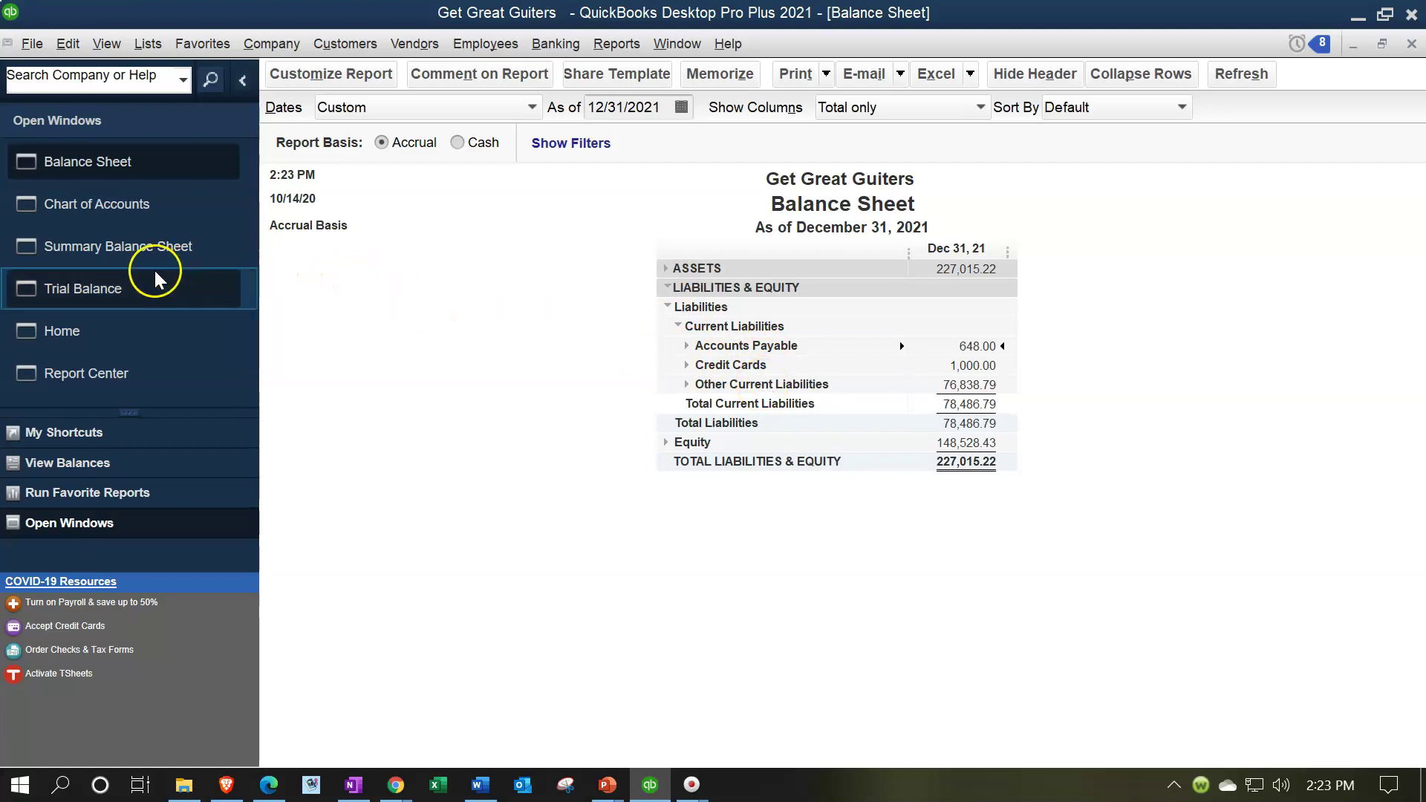
Check the account types of the liability accounts in the Chart of Accounts and return to the Balance Sheet.
{"action": "left_click", "coordinate": [143, 210]}
{"action": "scroll", "coordinate": [695, 516], "scroll_direction": "down", "scroll_amount": 1}
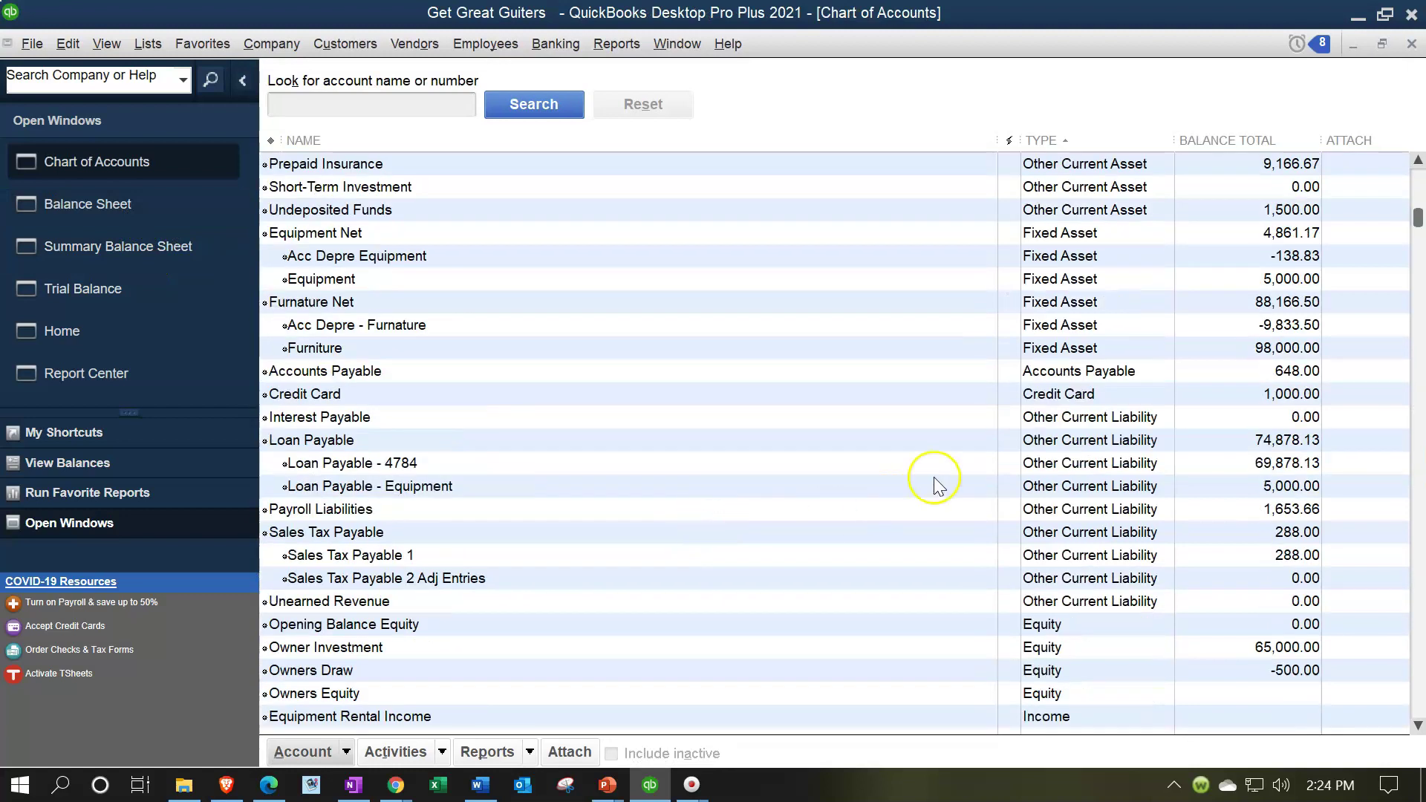
{"action": "scroll", "coordinate": [932, 478], "scroll_direction": "down", "scroll_amount": 1}
{"action": "scroll", "coordinate": [966, 445], "scroll_direction": "down", "scroll_amount": 1}
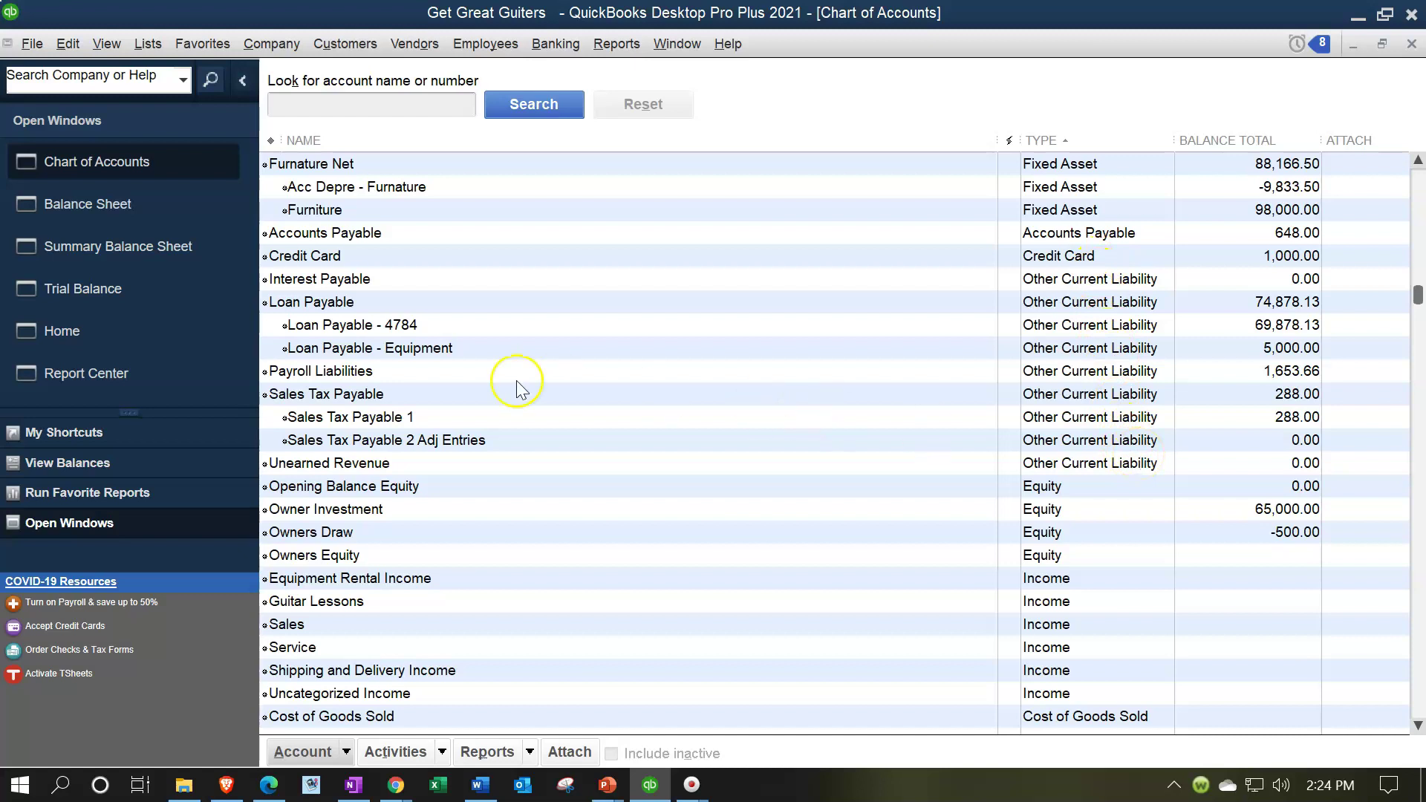
{"action": "left_click", "coordinate": [171, 220]}
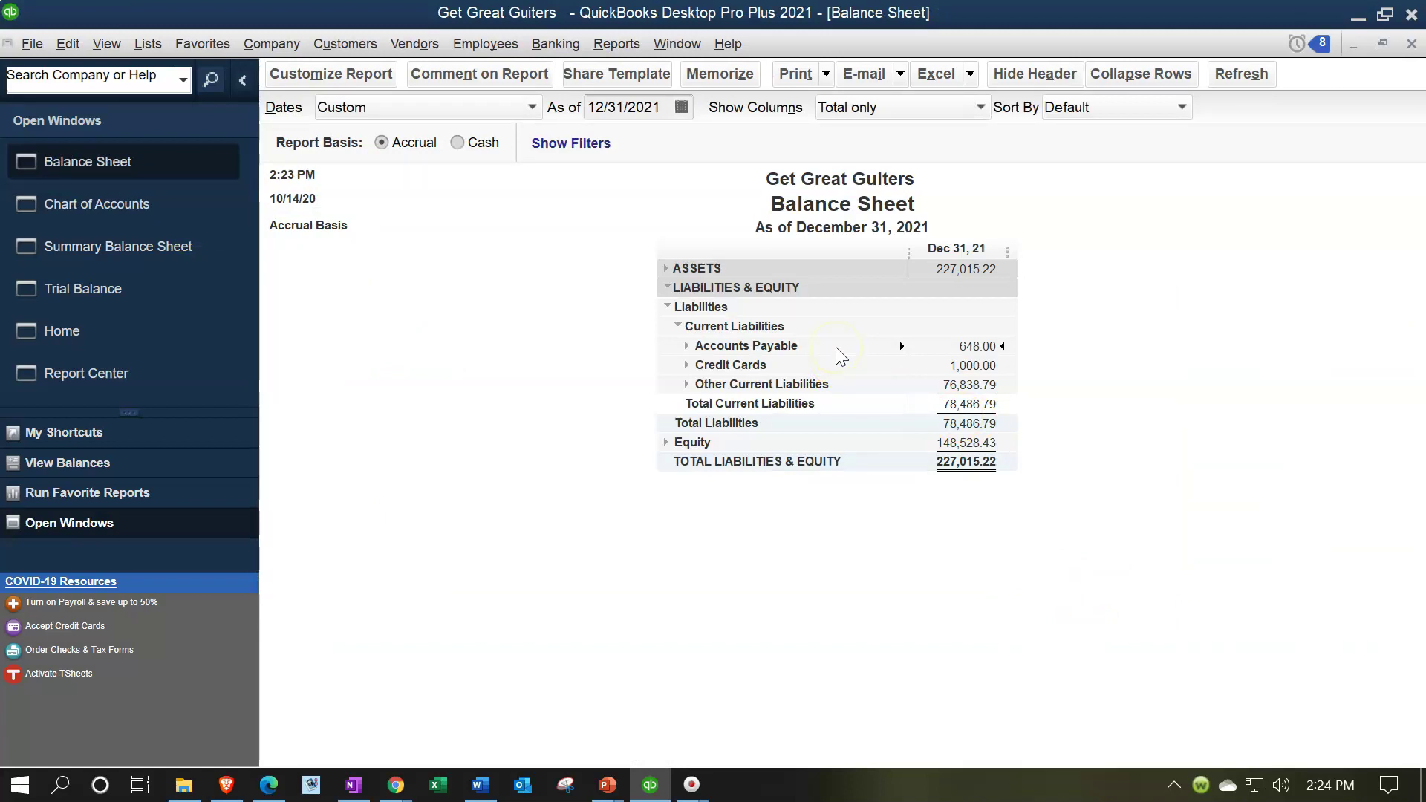
Expand the Accounts Payable, Credit Cards and Other Current Liabilities groups under Current Liabilities.
{"action": "left_click", "coordinate": [687, 345]}
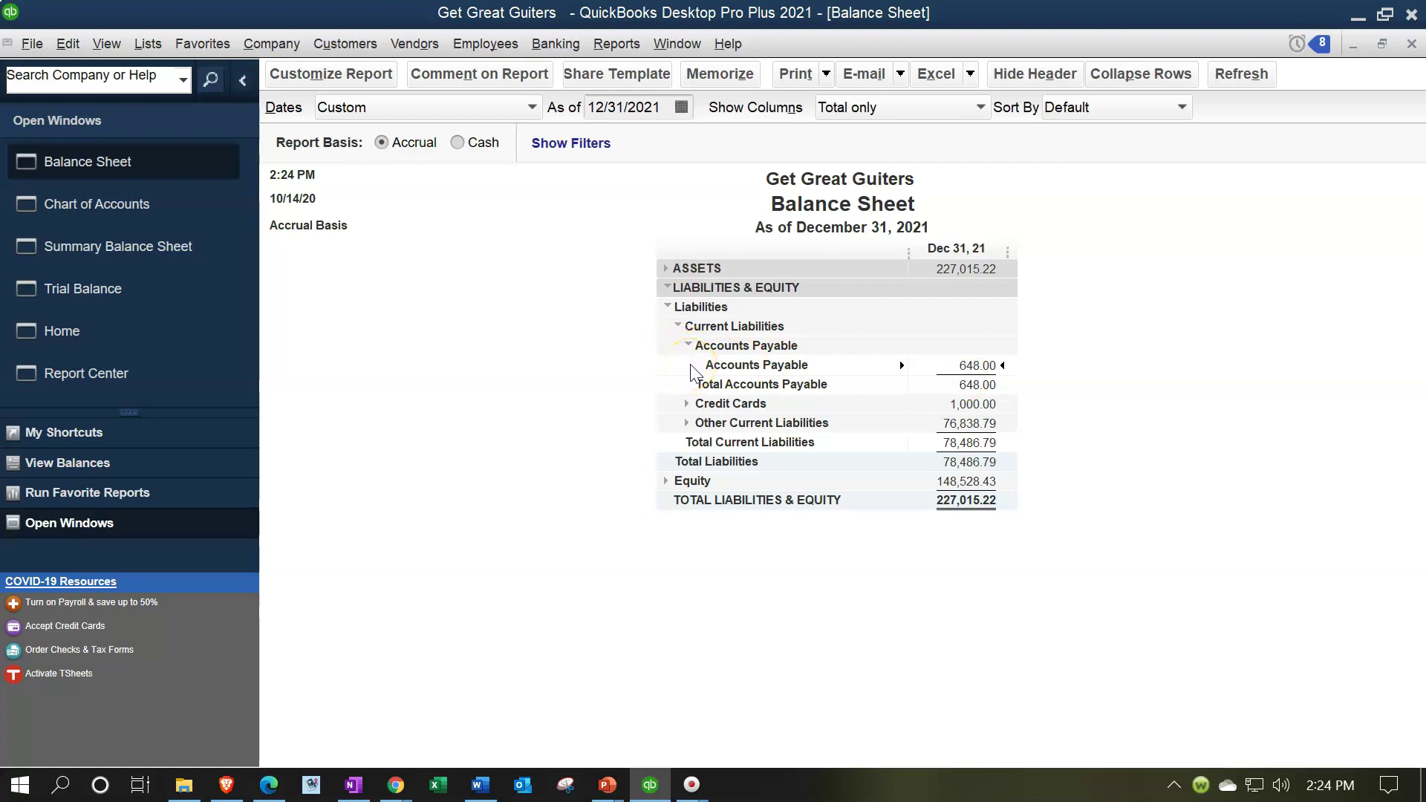
{"action": "left_click", "coordinate": [688, 403]}
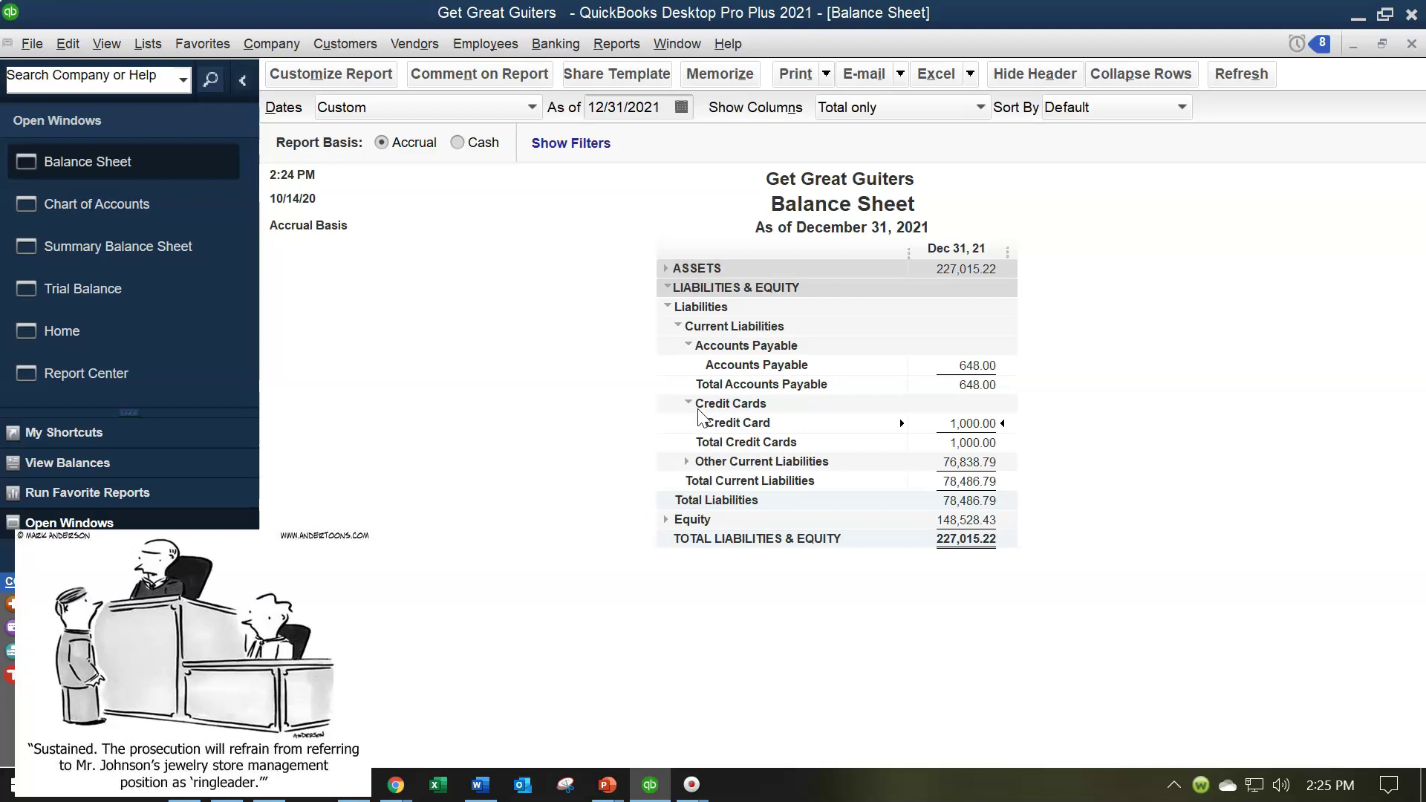
{"action": "left_click", "coordinate": [678, 427]}
{"action": "left_click", "coordinate": [674, 464]}
{"action": "left_click", "coordinate": [685, 461]}
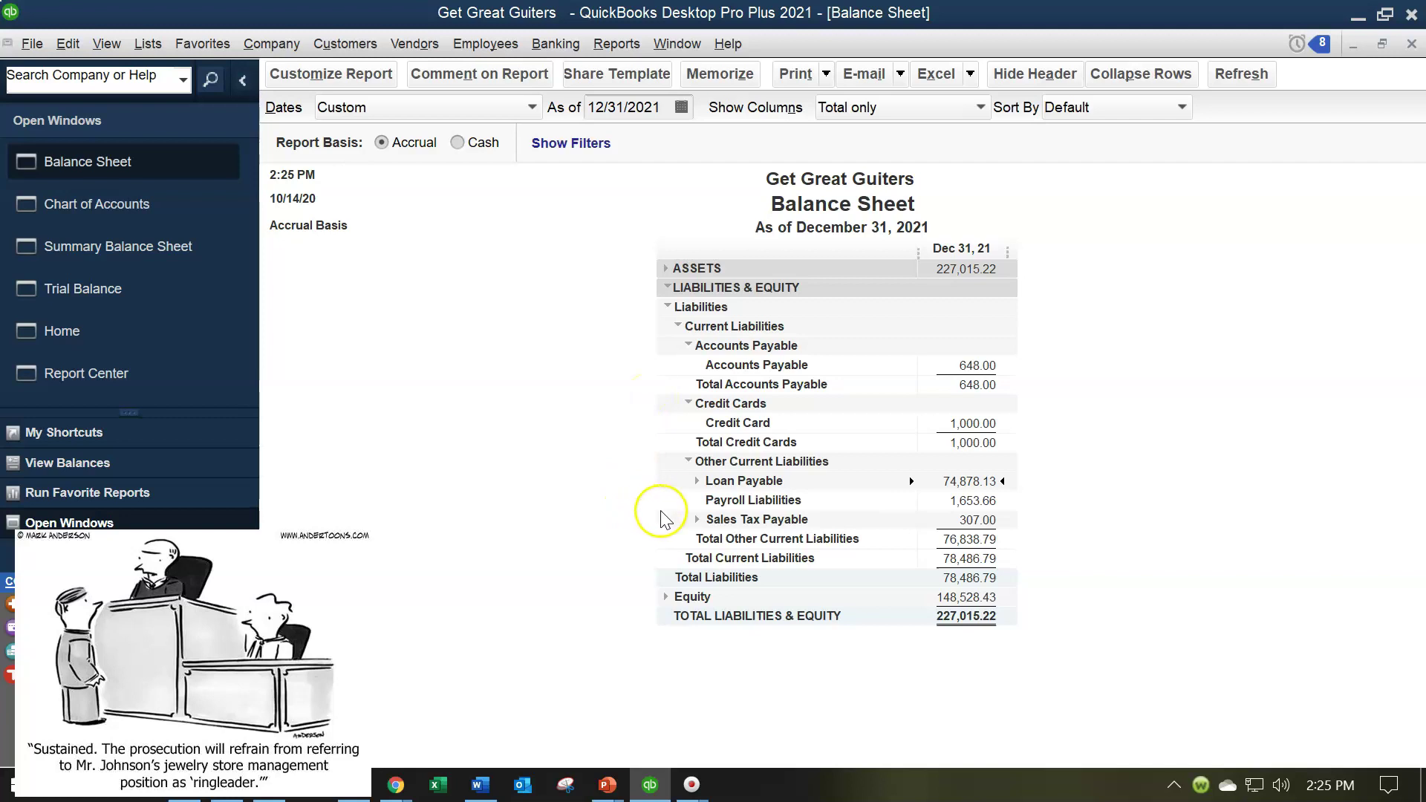
Expand the Loan Payable group to view its subaccounts and collapse it again.
{"action": "left_click", "coordinate": [696, 480]}
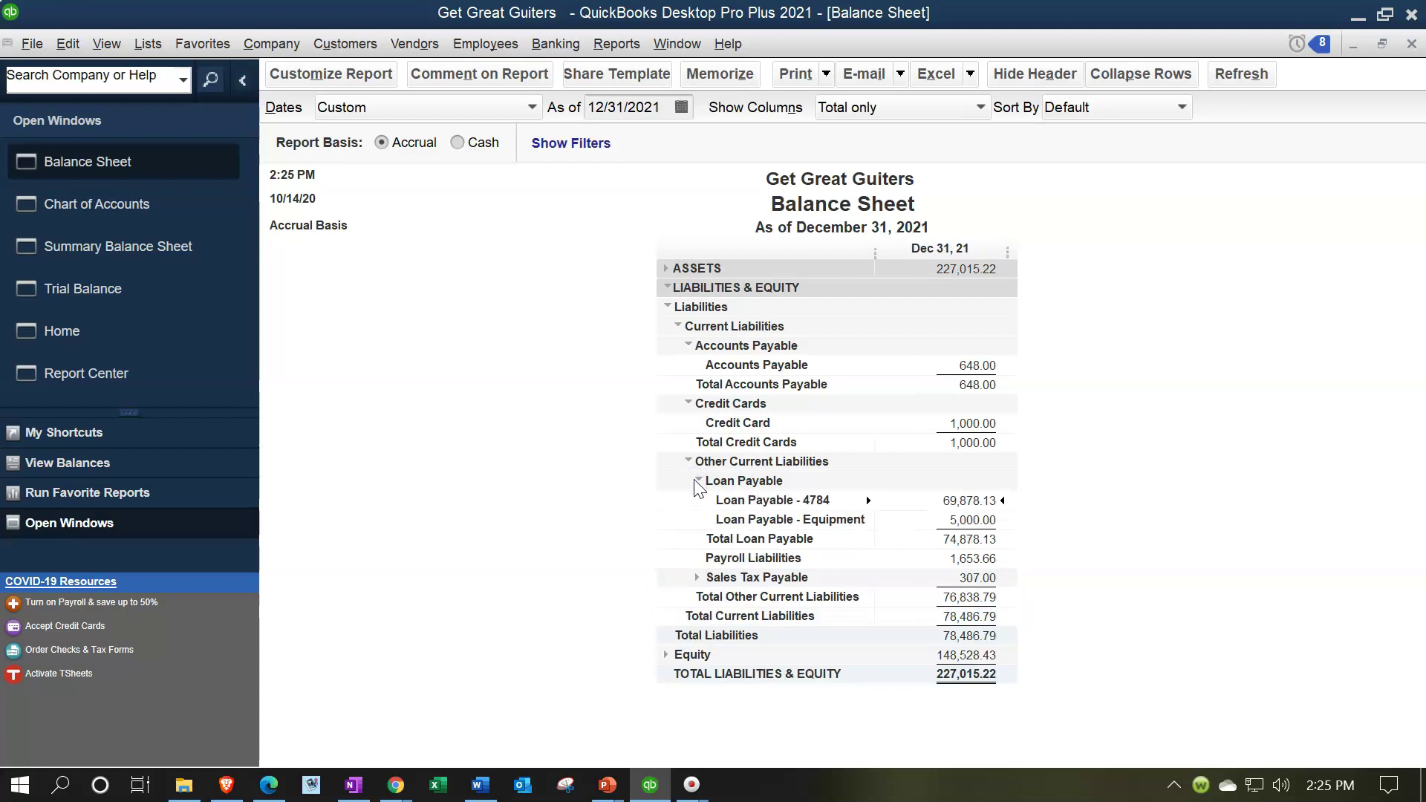
{"action": "left_click", "coordinate": [696, 480]}
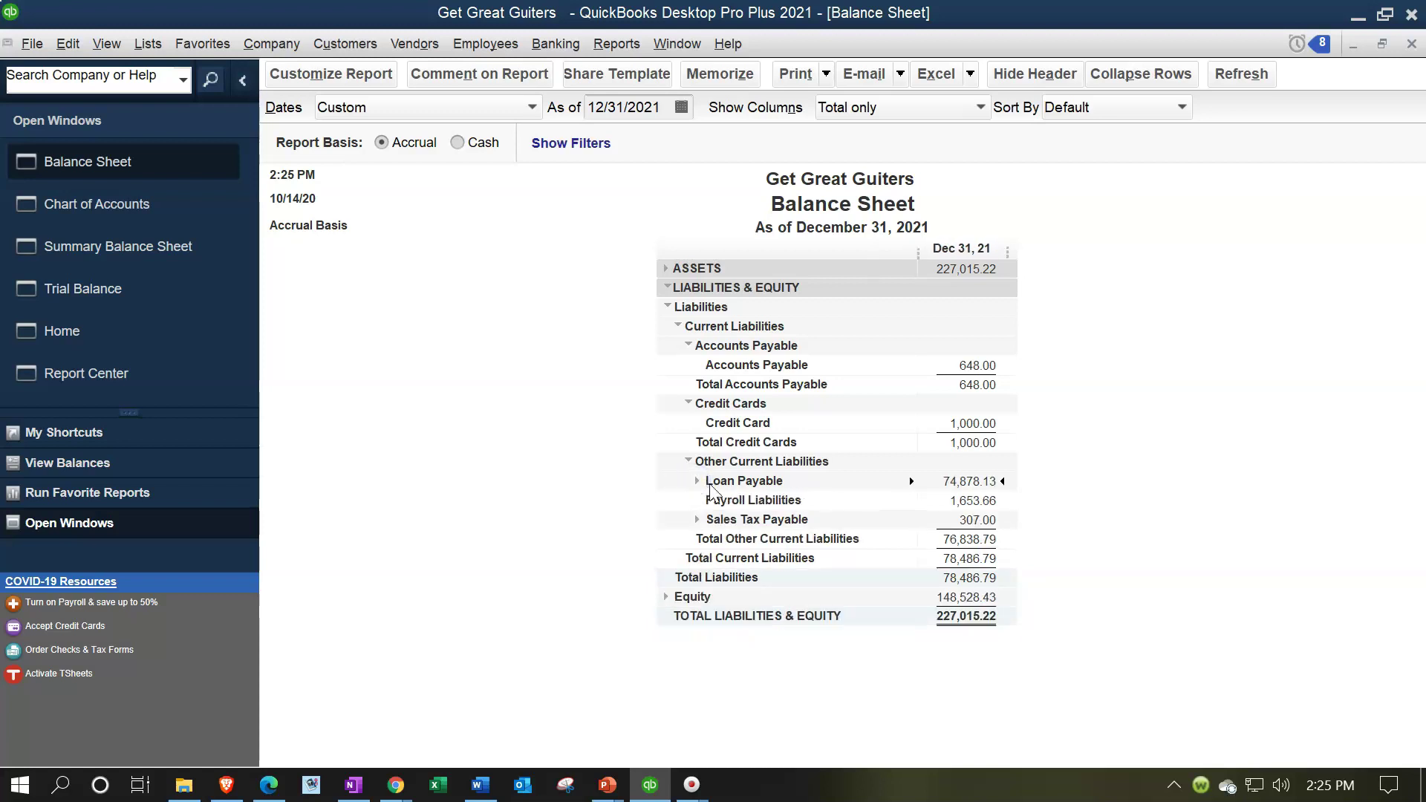
{"action": "left_click", "coordinate": [692, 482]}
Open the Loan Payable - 4784 account for editing from the Chart of Accounts, check its subaccount setting, and close it without changes.
{"action": "left_click", "coordinate": [183, 255]}
{"action": "left_click", "coordinate": [127, 211]}
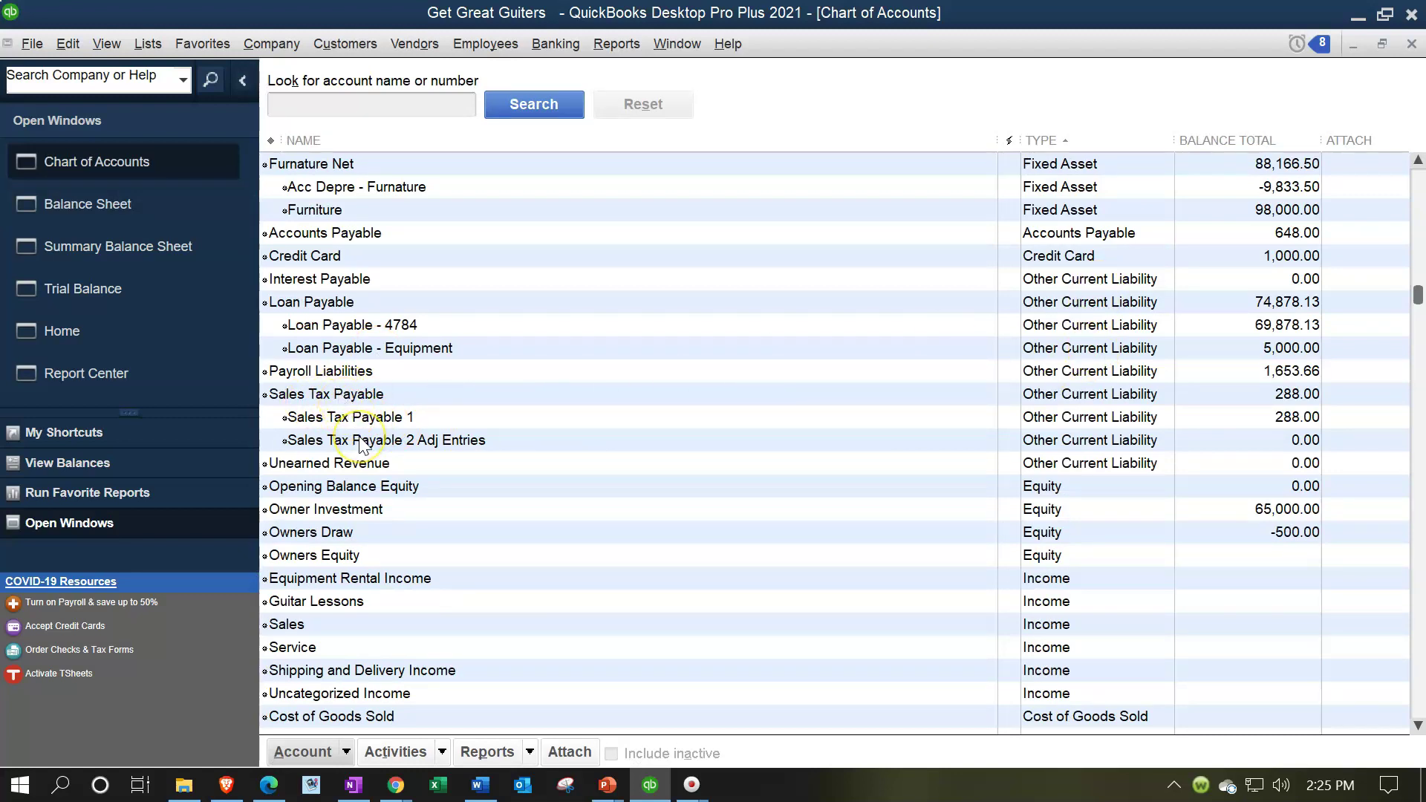
{"action": "left_click", "coordinate": [341, 326]}
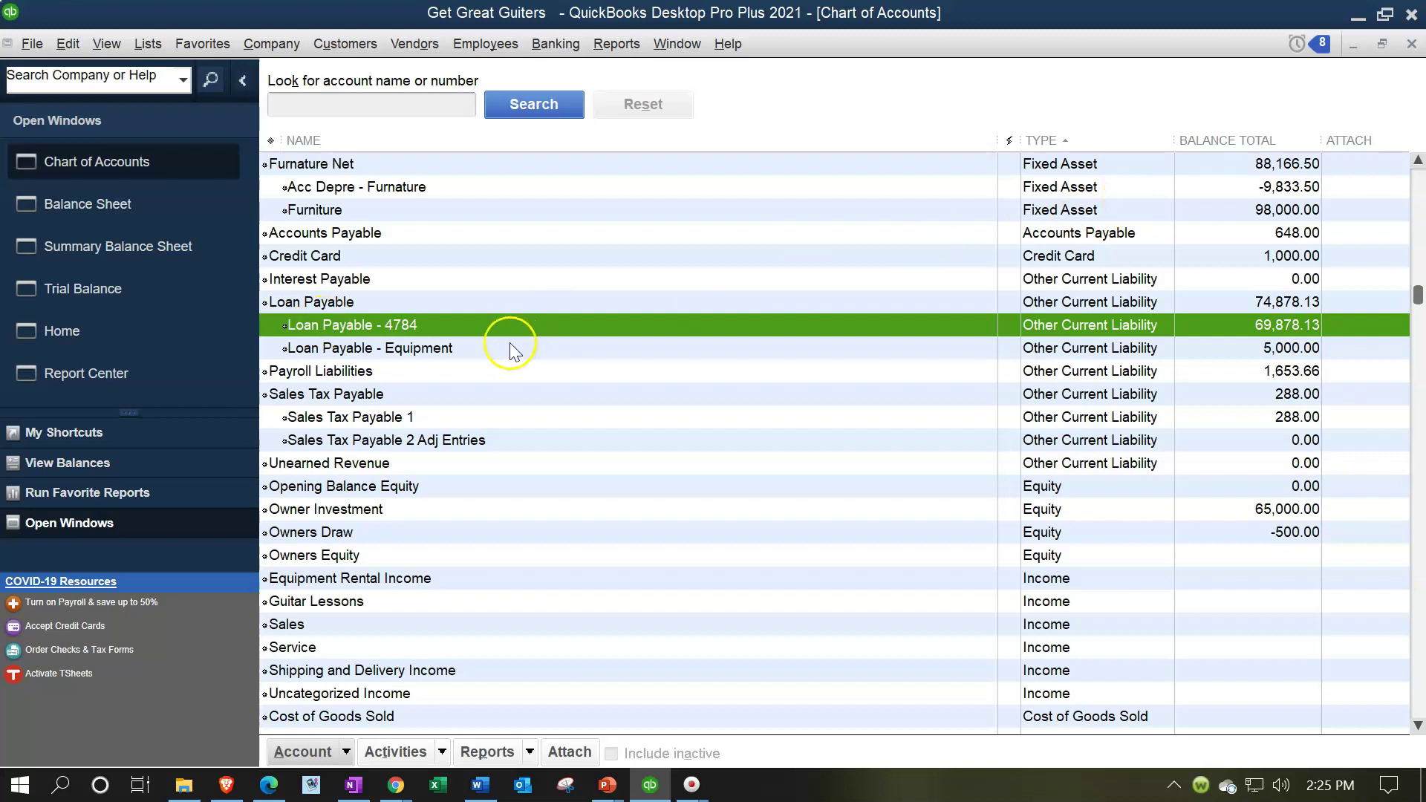
{"action": "right_click", "coordinate": [436, 331]}
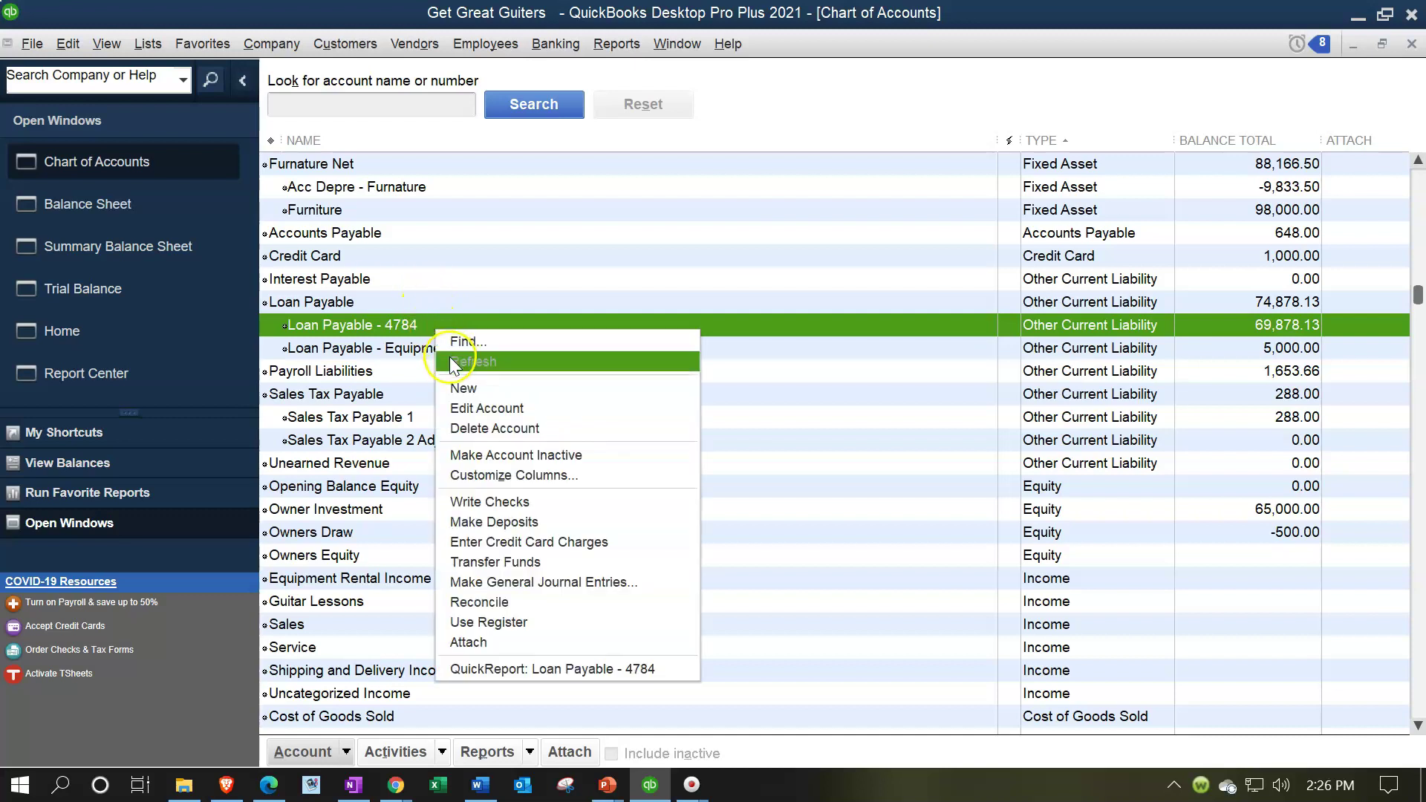
{"action": "left_click", "coordinate": [468, 410]}
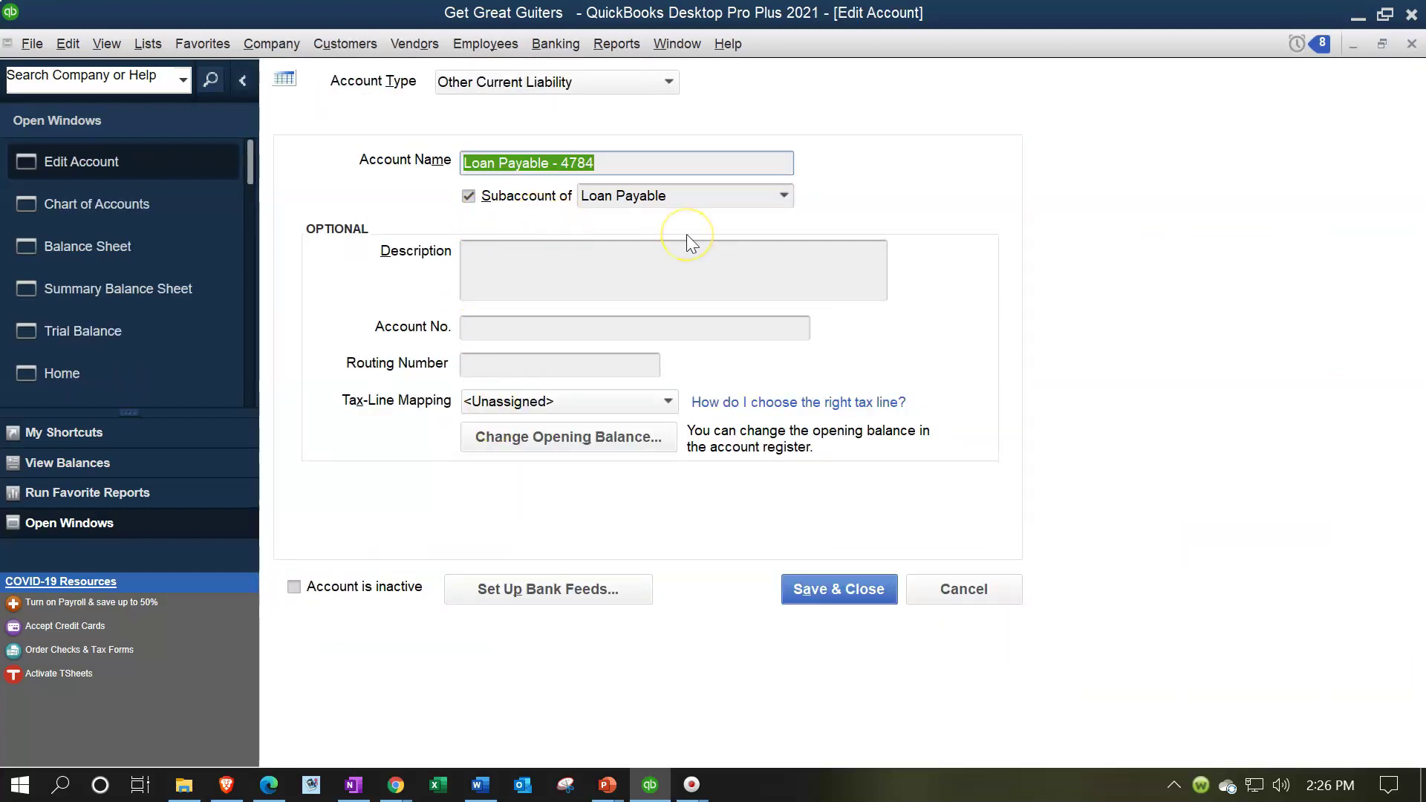
{"action": "left_click", "coordinate": [1412, 45]}
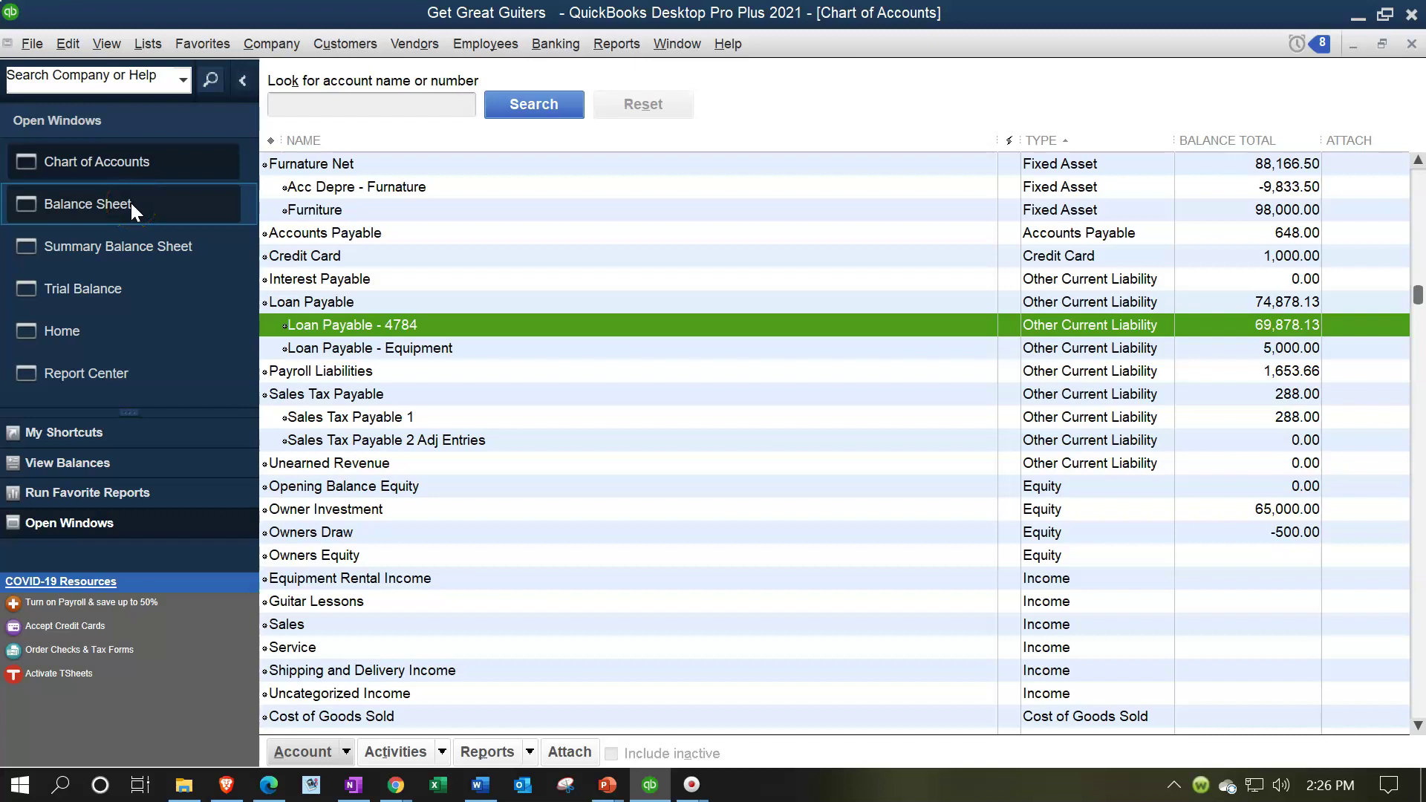
Expand Loan Payable and Sales Tax Payable on the Balance Sheet, and locate the Manage Sales Tax task on the Home page.
{"action": "left_click", "coordinate": [131, 207]}
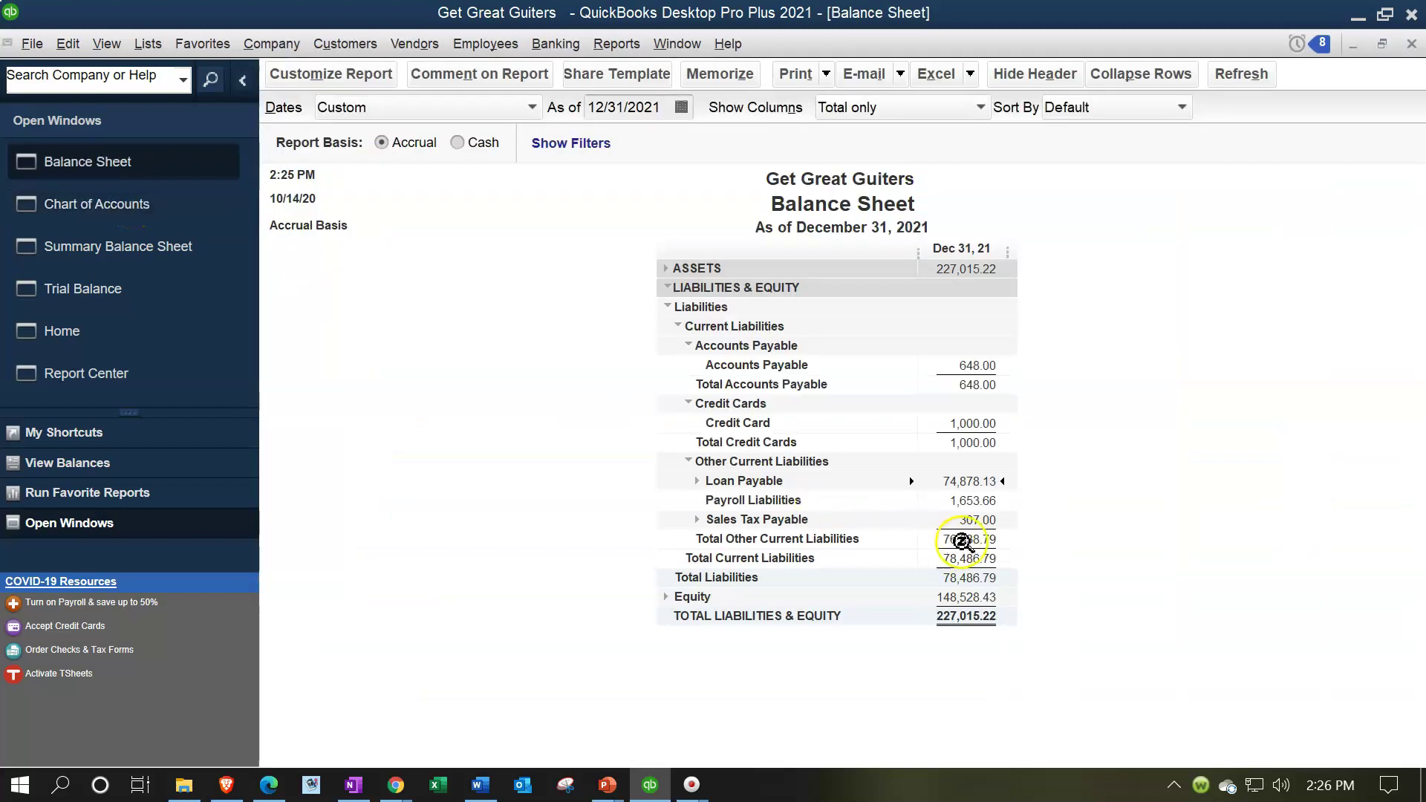
{"action": "left_click", "coordinate": [698, 481]}
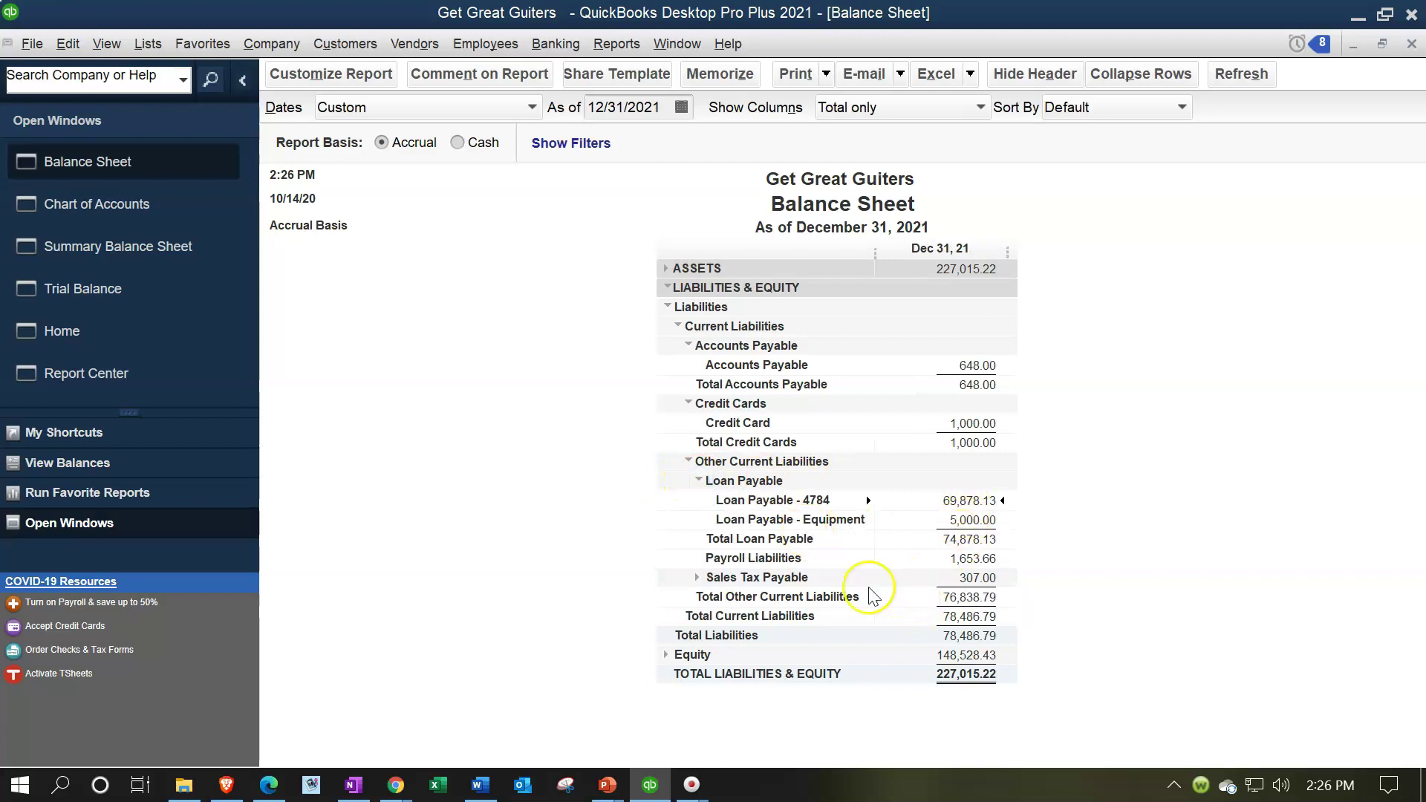
{"action": "left_click", "coordinate": [697, 578]}
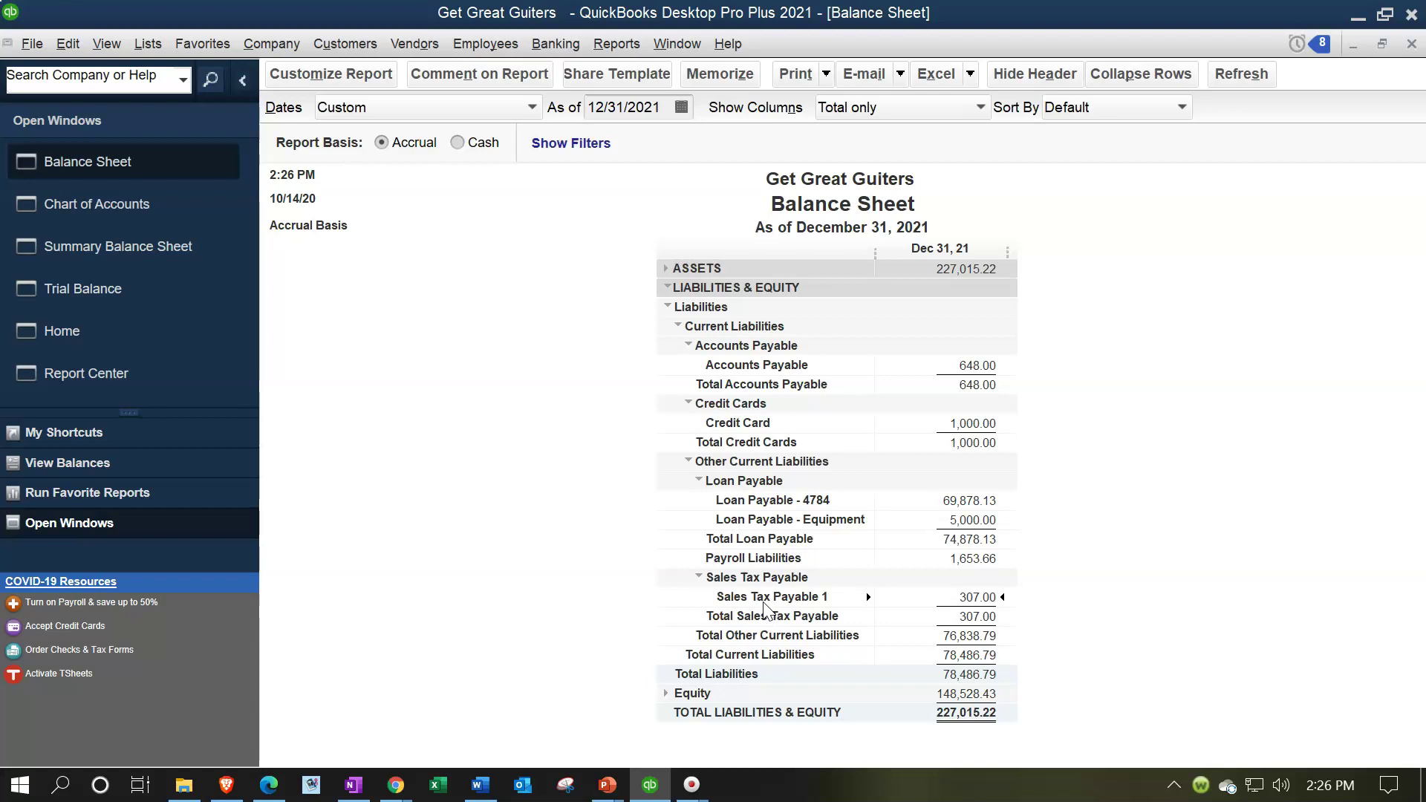
{"action": "left_click", "coordinate": [125, 341]}
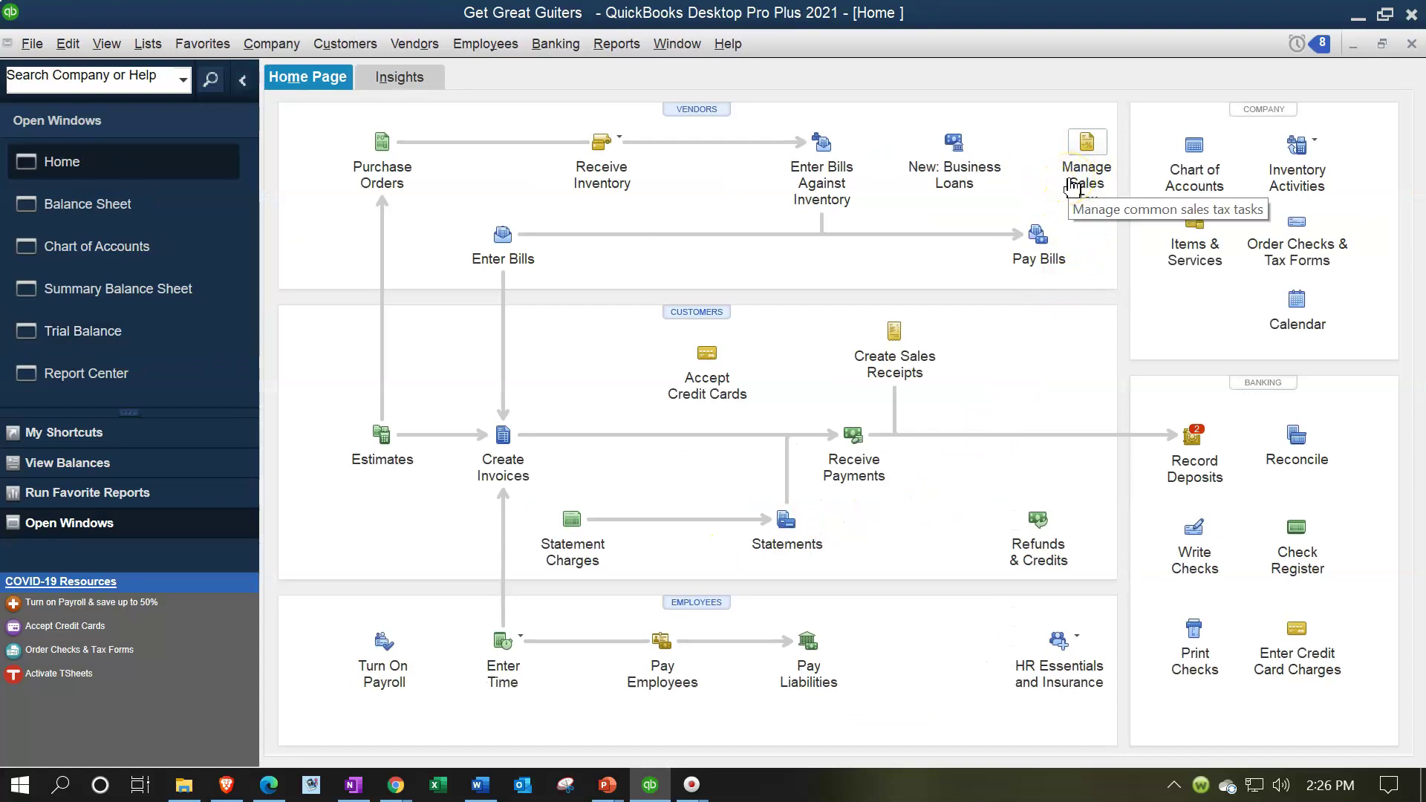
Return to the Balance Sheet and expand the Equity section to its individual lines.
{"action": "left_click", "coordinate": [38, 206]}
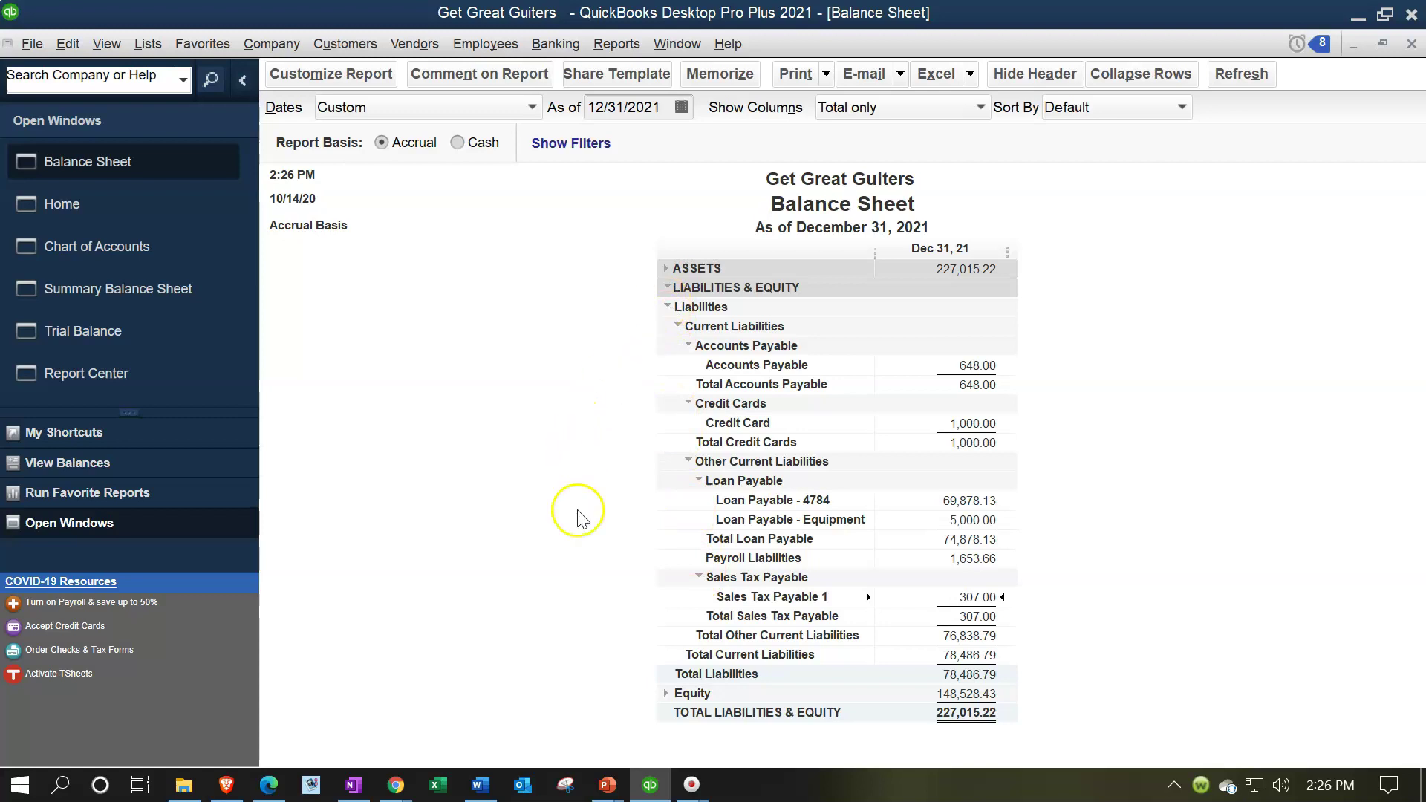
{"action": "left_click", "coordinate": [664, 693]}
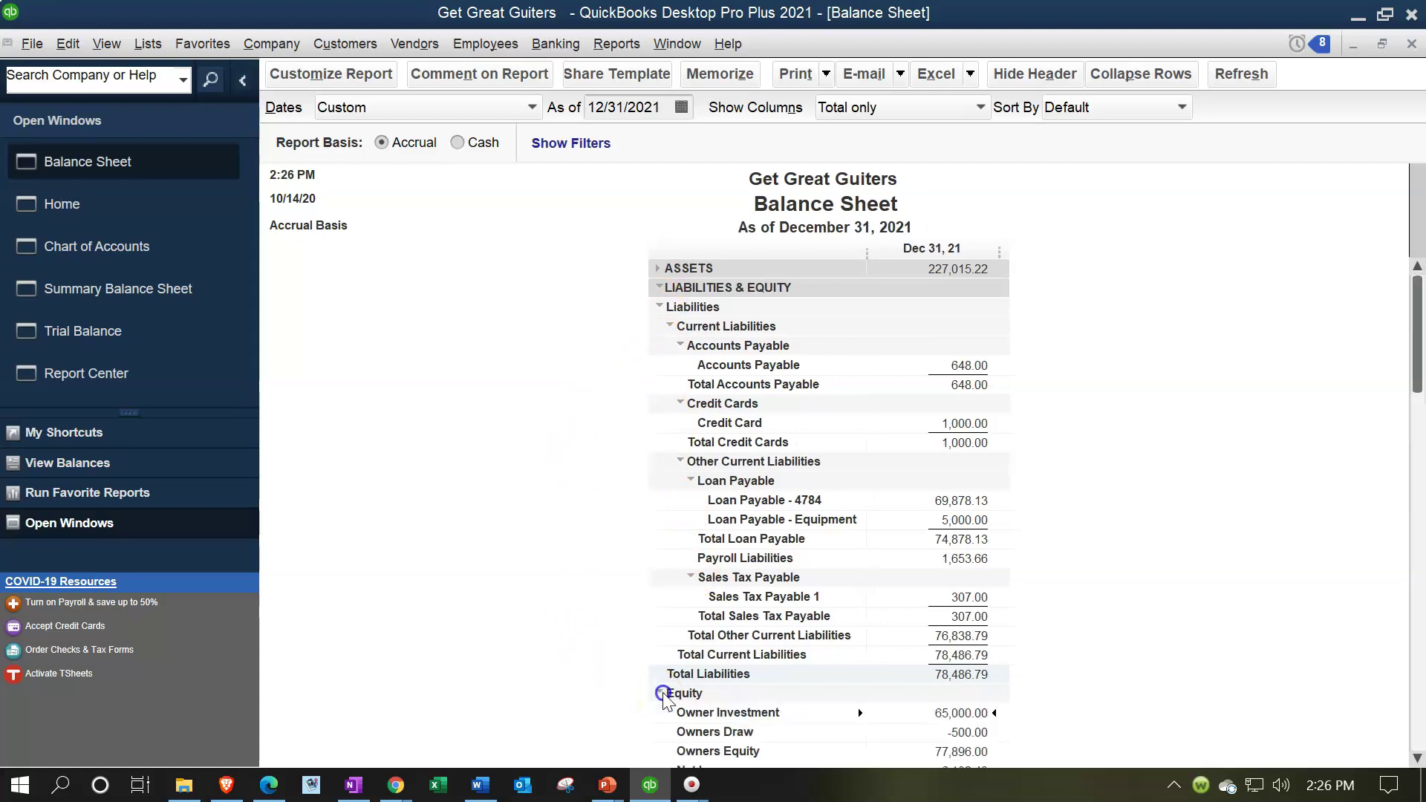
{"action": "scroll", "coordinate": [580, 561], "scroll_direction": "down", "scroll_amount": 2}
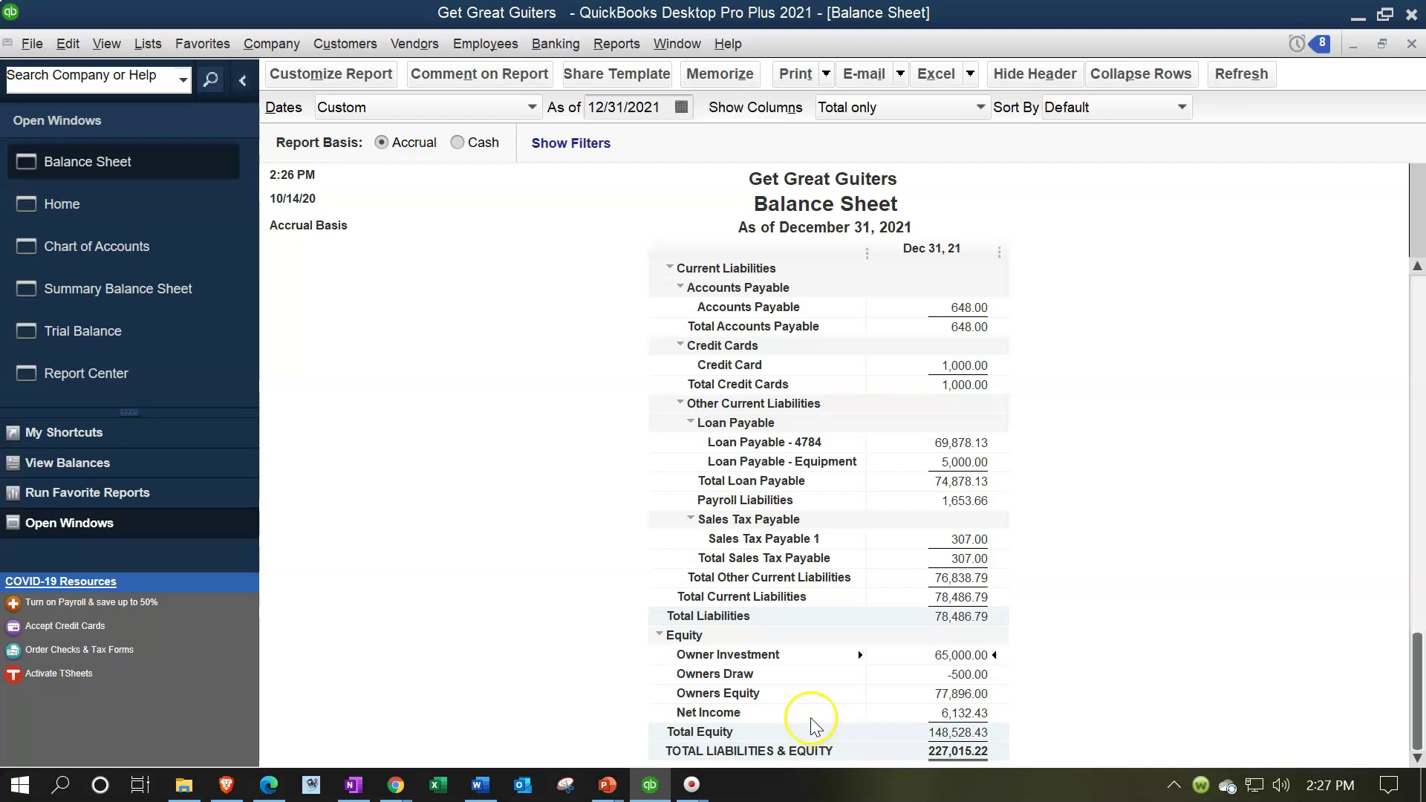
Examine the Chart of Accounts for the equity accounts and the account types listed before and after them.
{"action": "left_click", "coordinate": [146, 247]}
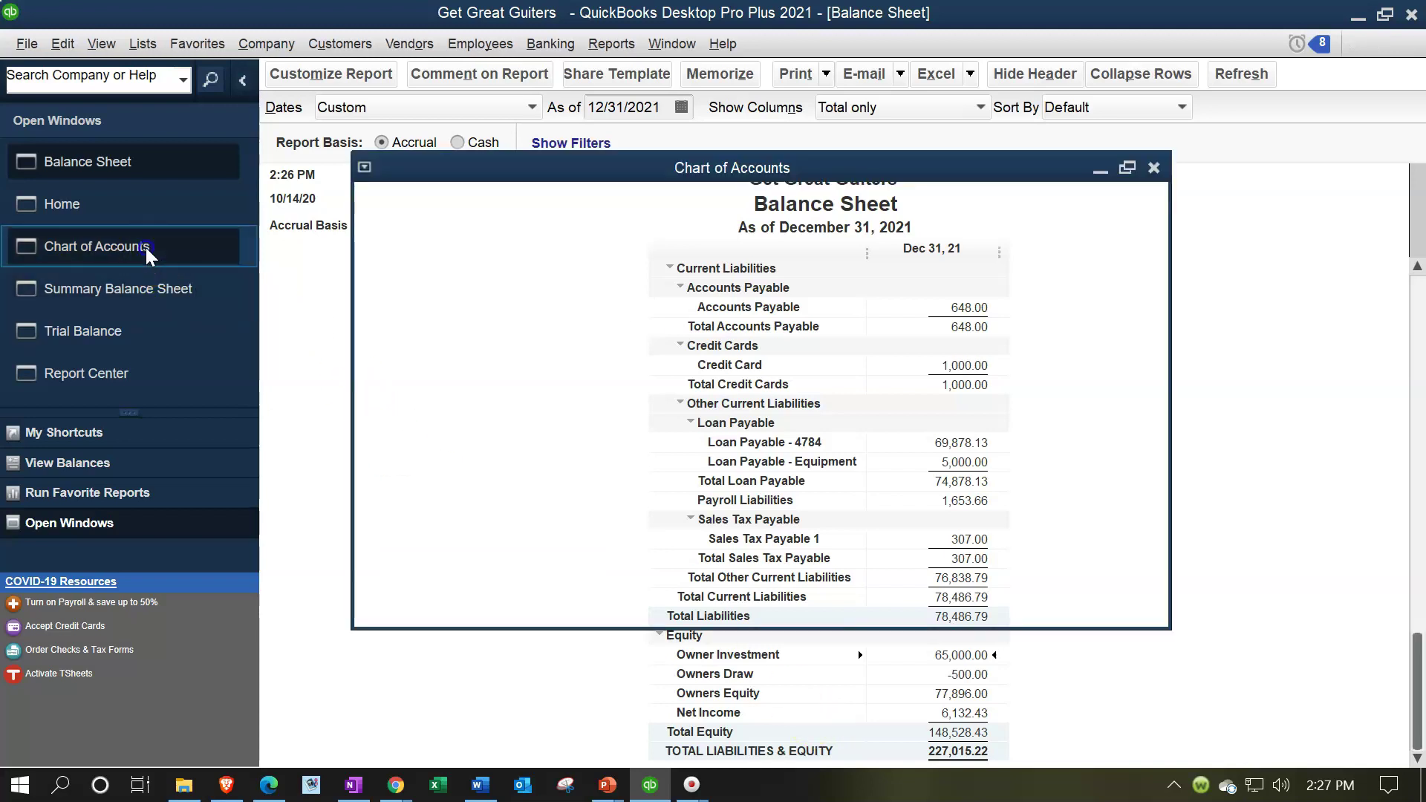
{"action": "scroll", "coordinate": [680, 543], "scroll_direction": "down", "scroll_amount": 12}
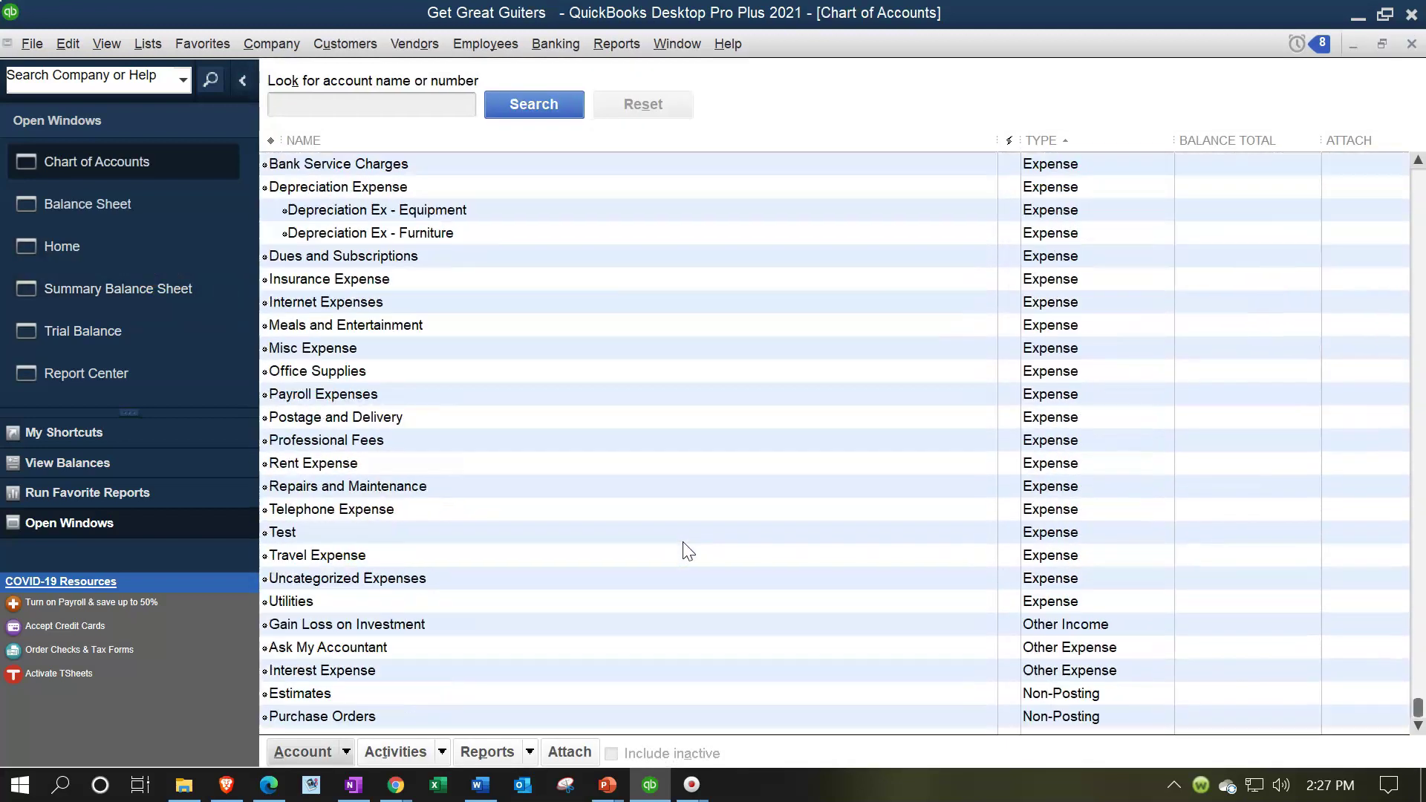
{"action": "scroll", "coordinate": [668, 661], "scroll_direction": "up", "scroll_amount": 9}
{"action": "scroll", "coordinate": [671, 673], "scroll_direction": "down", "scroll_amount": 1}
{"action": "scroll", "coordinate": [672, 676], "scroll_direction": "up", "scroll_amount": 2}
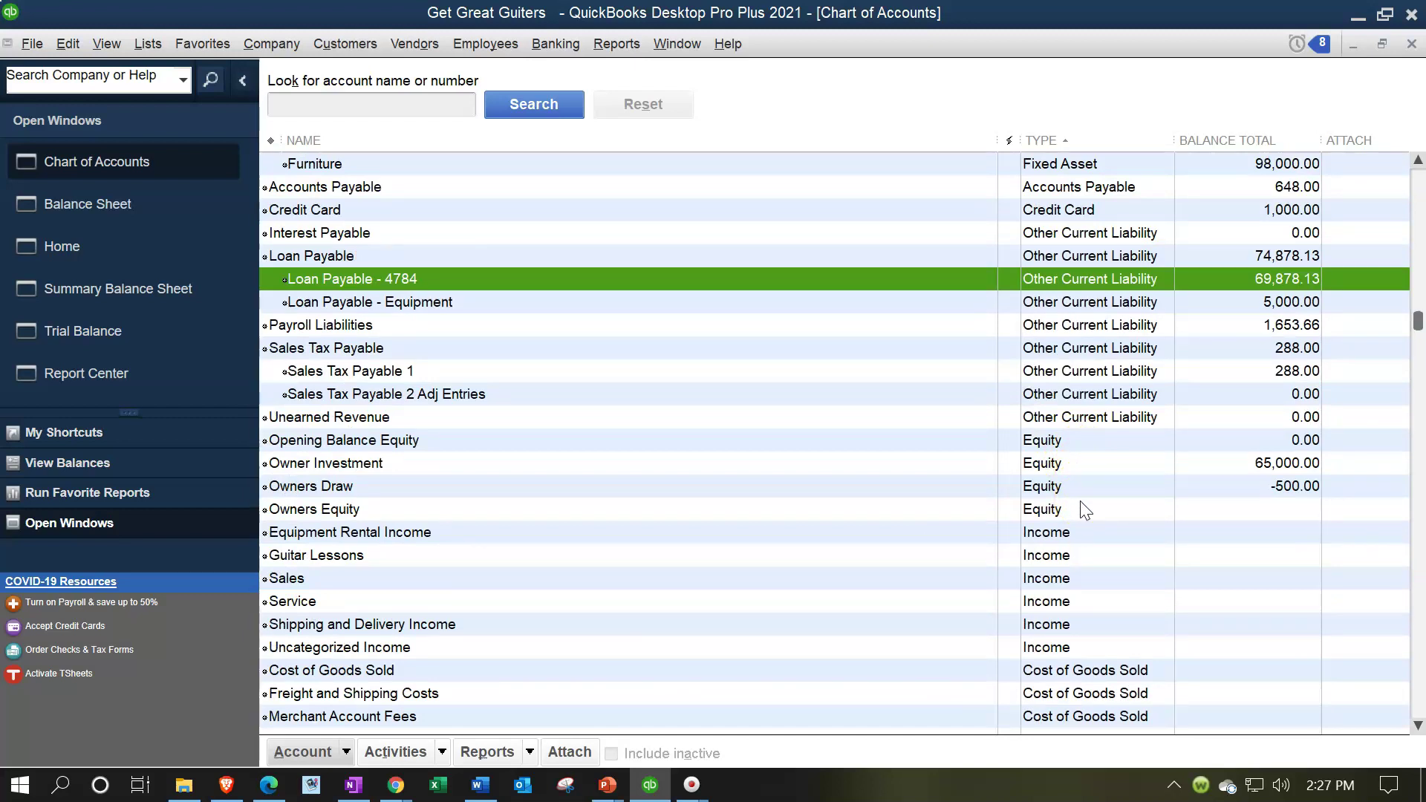
{"action": "scroll", "coordinate": [1082, 502], "scroll_direction": "up", "scroll_amount": 2}
{"action": "scroll", "coordinate": [1089, 236], "scroll_direction": "up", "scroll_amount": 2}
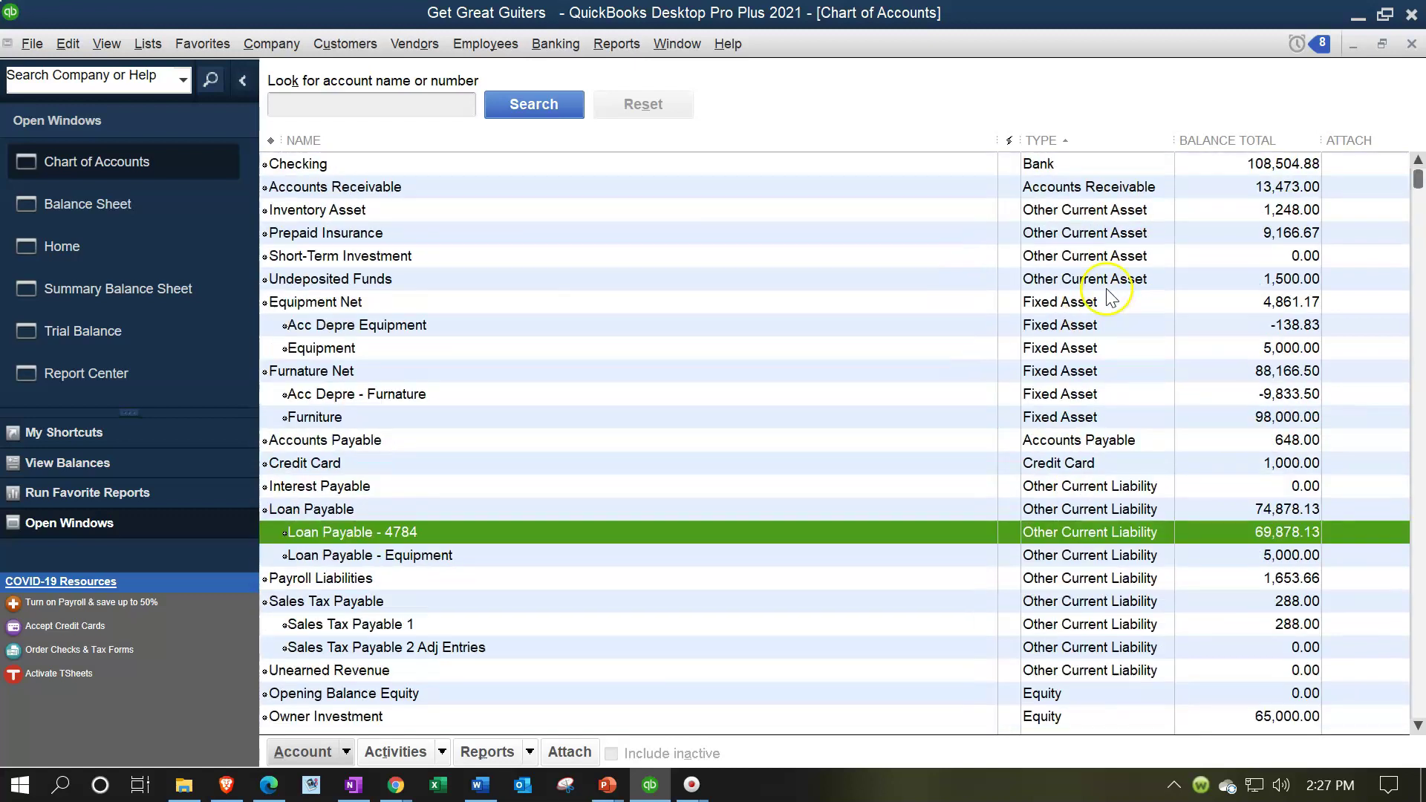
{"action": "scroll", "coordinate": [995, 281], "scroll_direction": "down", "scroll_amount": 2}
{"action": "scroll", "coordinate": [1099, 461], "scroll_direction": "down", "scroll_amount": 1}
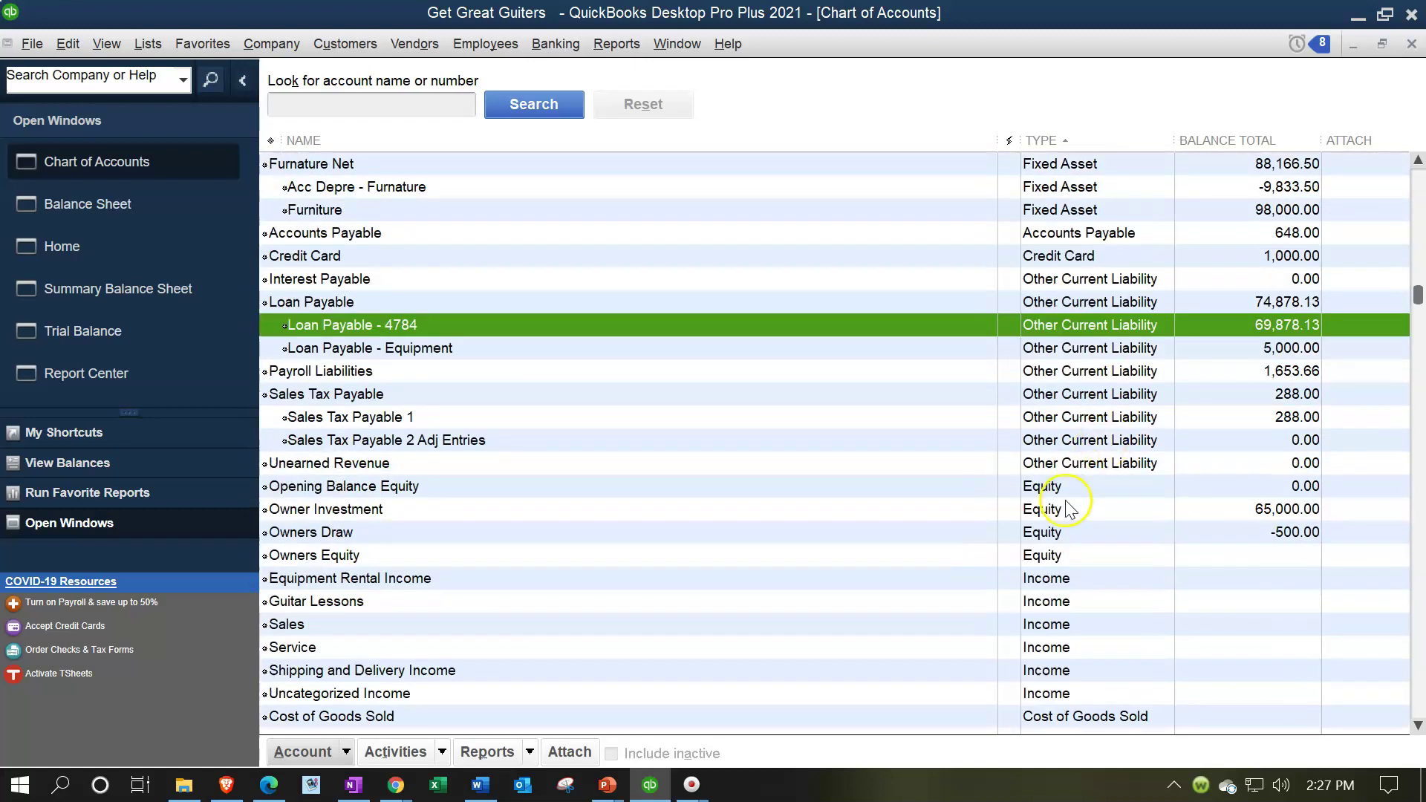
Return to the Balance Sheet and collapse the Liabilities section, leaving Equity expanded.
{"action": "left_click", "coordinate": [146, 211]}
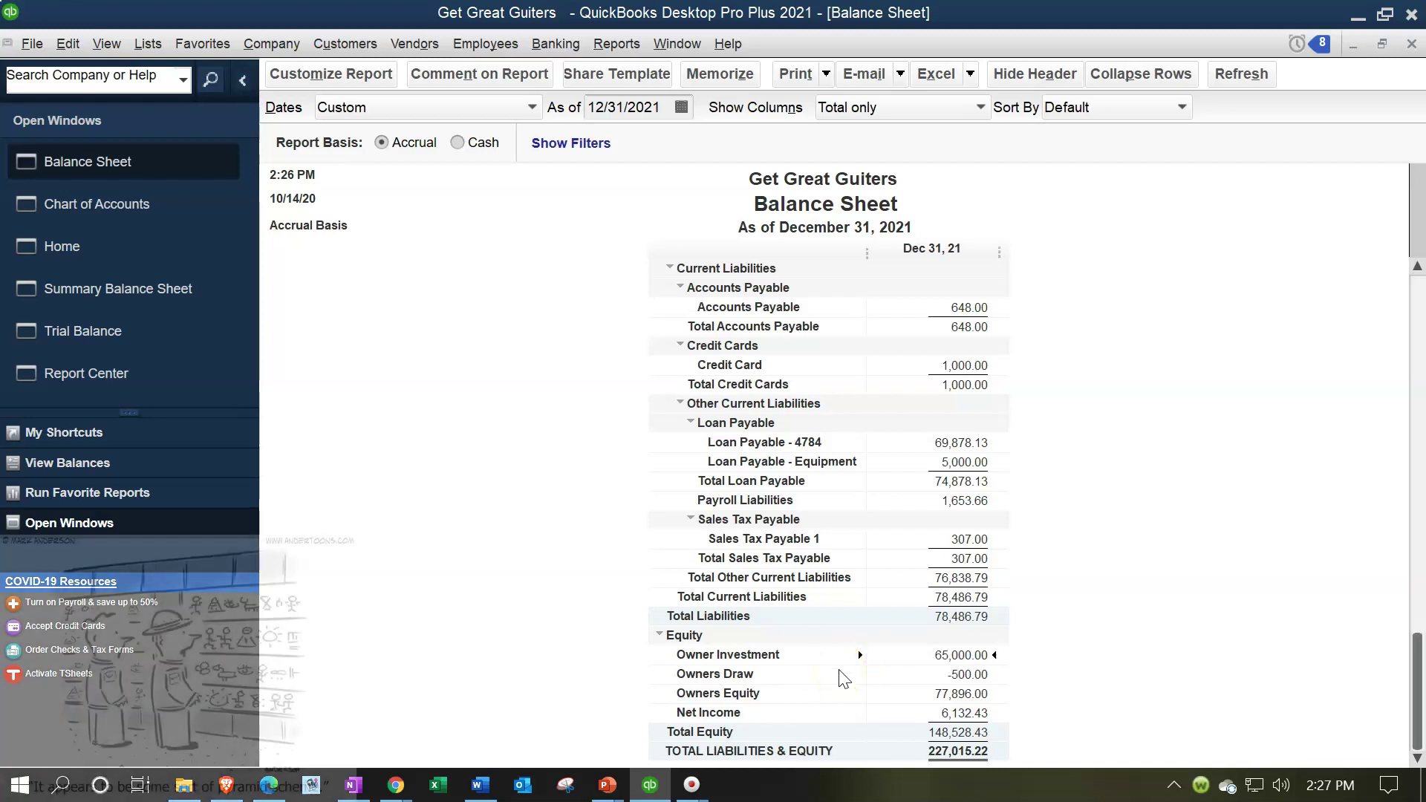
{"action": "scroll", "coordinate": [843, 678], "scroll_direction": "up", "scroll_amount": 1}
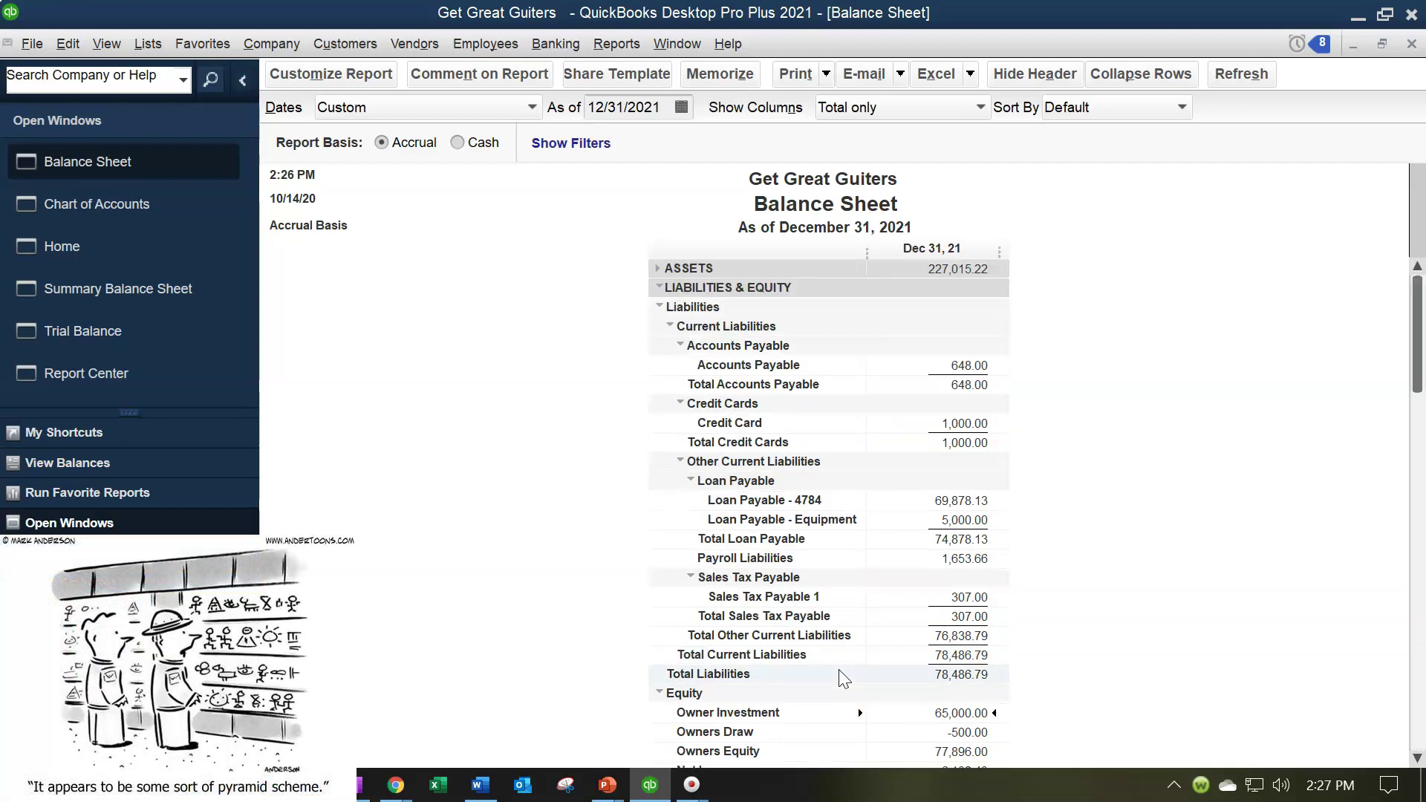
{"action": "left_click", "coordinate": [659, 306]}
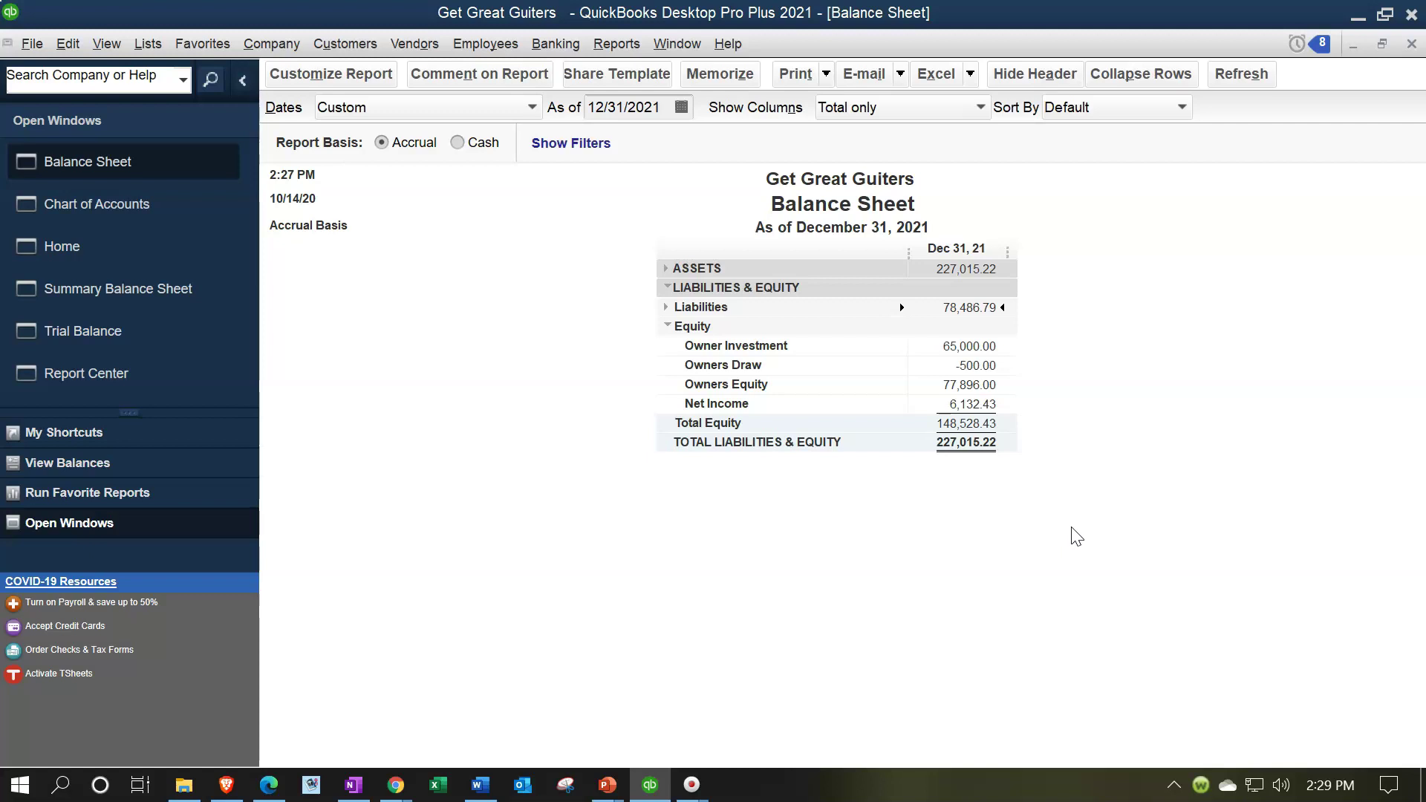
{"action": "left_click", "coordinate": [1045, 517]}
{"action": "left_click", "coordinate": [1106, 392]}
{"action": "left_click", "coordinate": [1043, 405]}
{"action": "left_click", "coordinate": [656, 366]}
{"action": "left_click", "coordinate": [651, 368]}
Compare the Balance Sheet's equity lines with the Chart of Accounts and with the equity, income and expense accounts in the Trial Balance.
{"action": "left_click", "coordinate": [183, 203]}
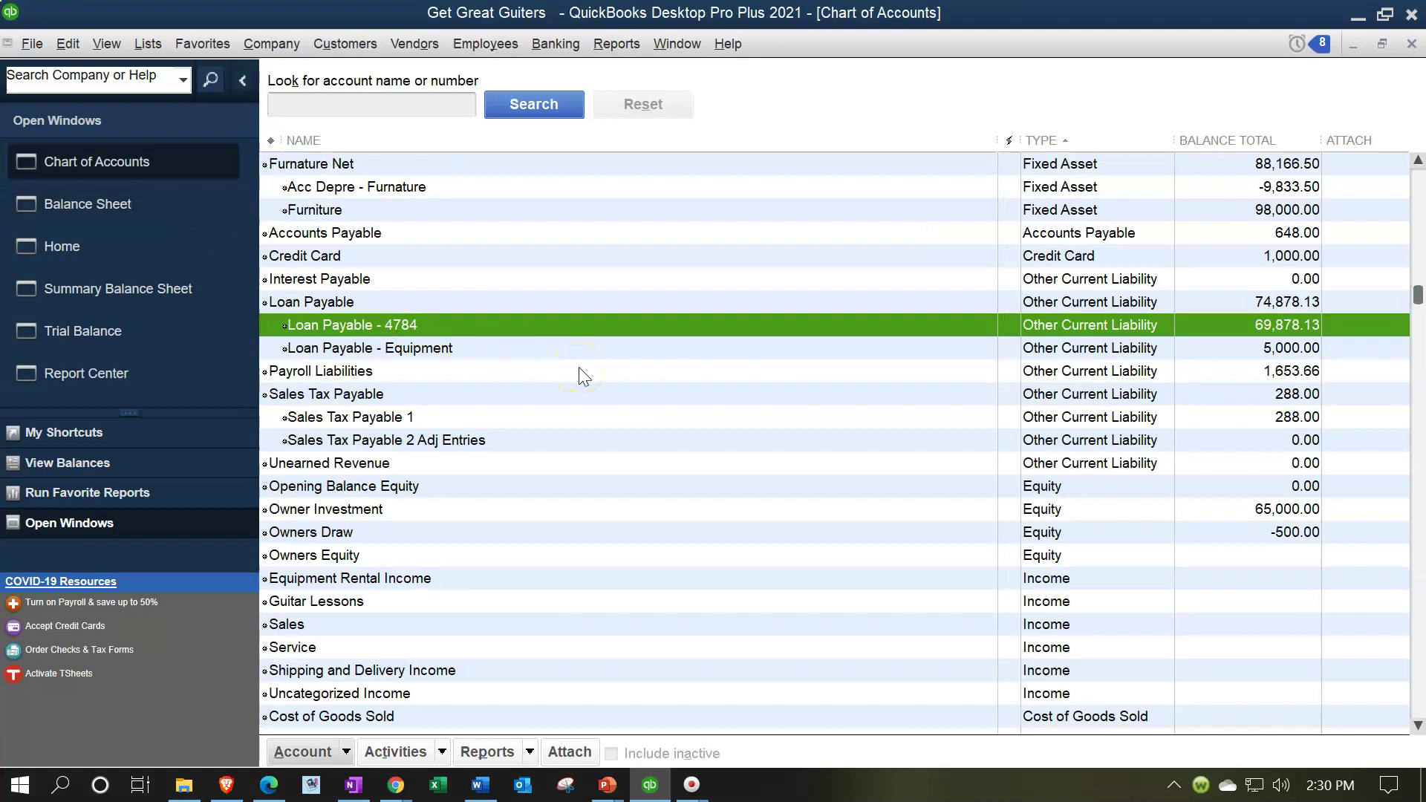
{"action": "left_click", "coordinate": [175, 197]}
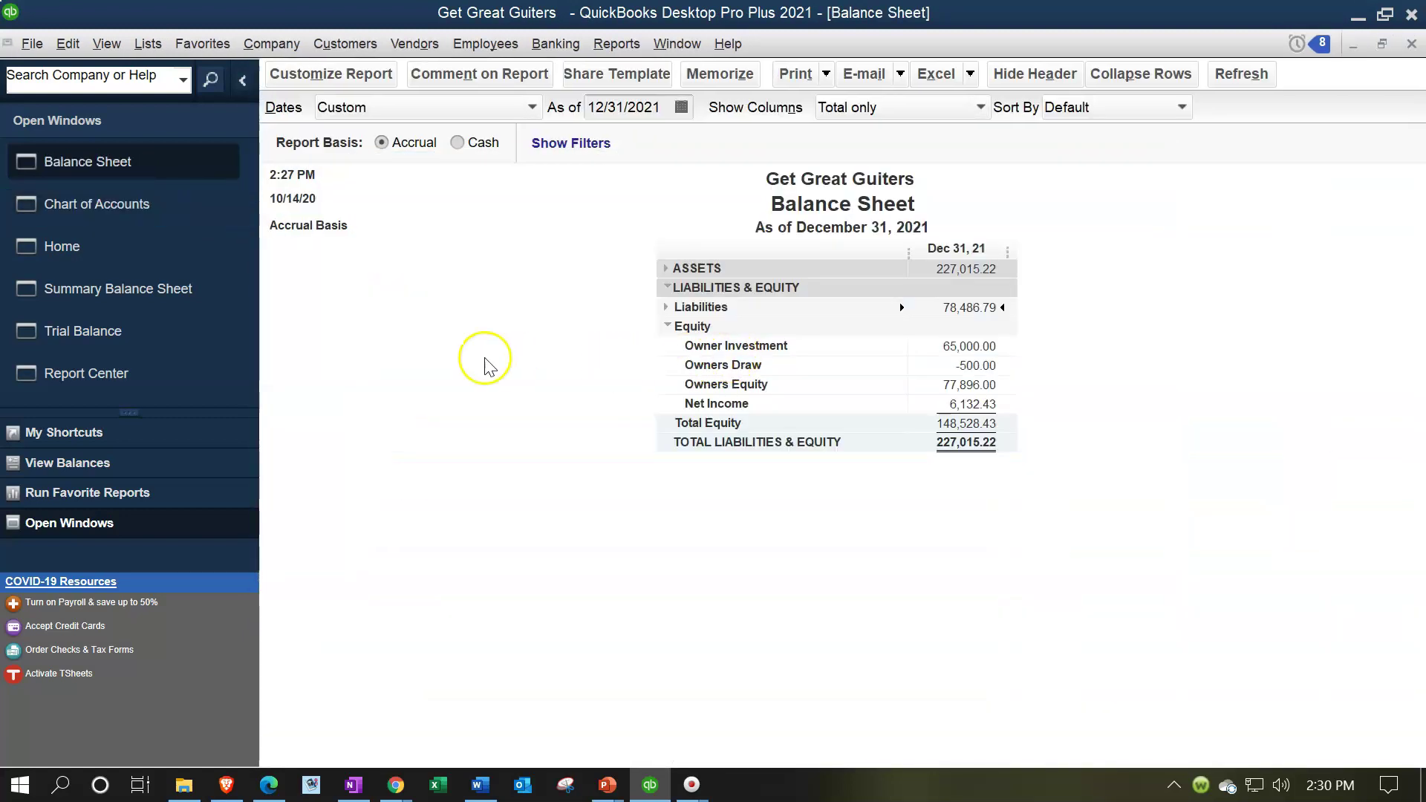
{"action": "left_click", "coordinate": [158, 329]}
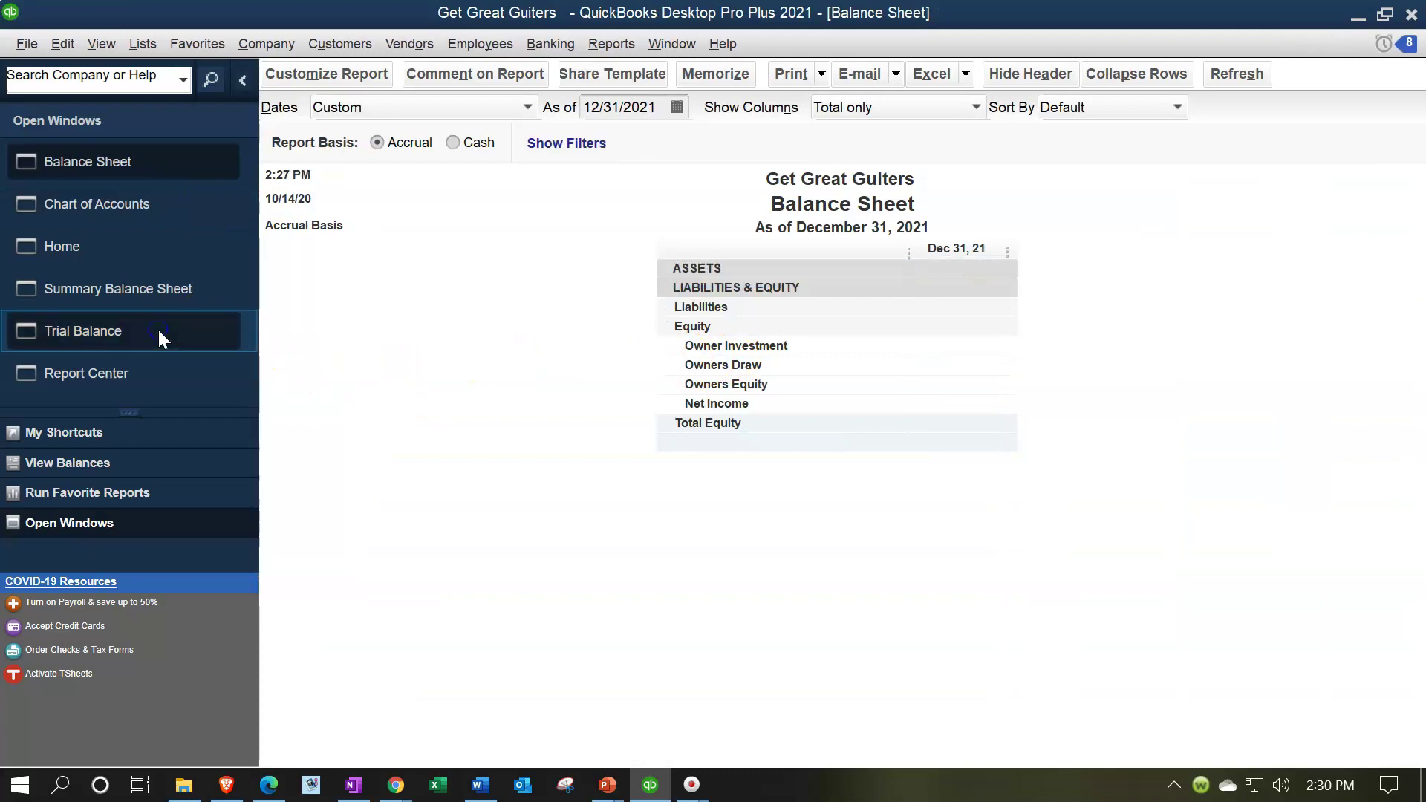
{"action": "scroll", "coordinate": [921, 332], "scroll_direction": "down", "scroll_amount": 5}
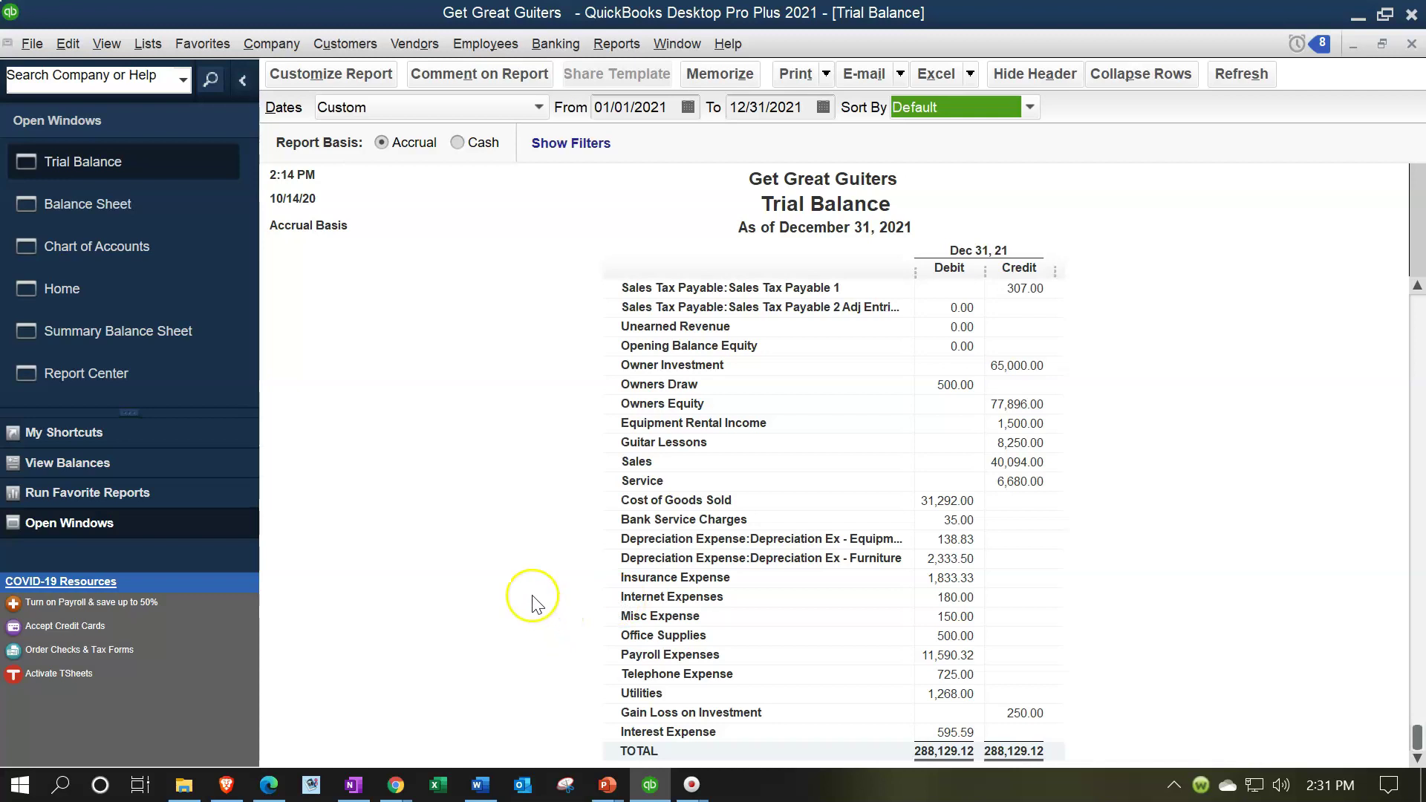
{"action": "left_click", "coordinate": [153, 220]}
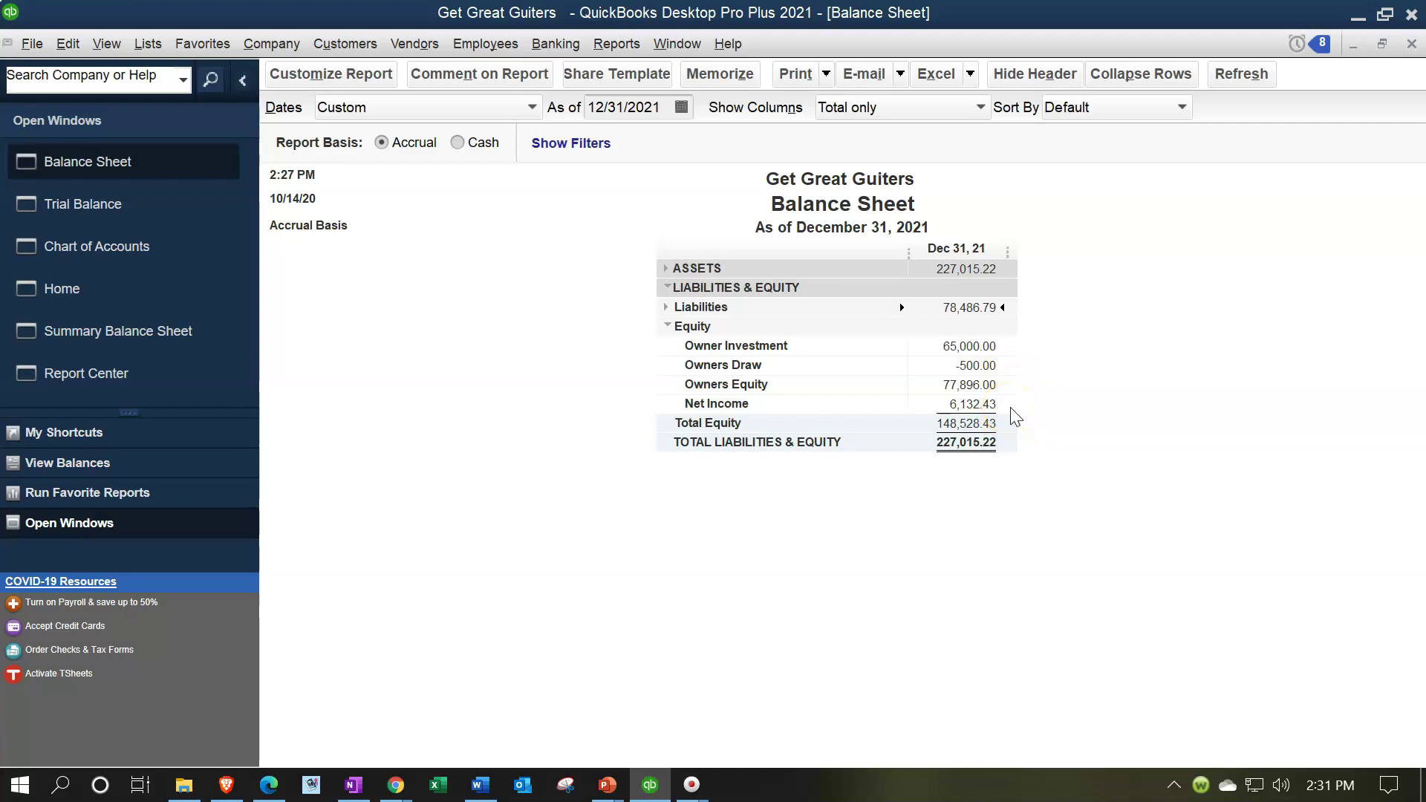
Run the standard Profit & Loss report for 01/01/2021 to 12/31/2021 and view it down to Net Income.
{"action": "left_click", "coordinate": [617, 46]}
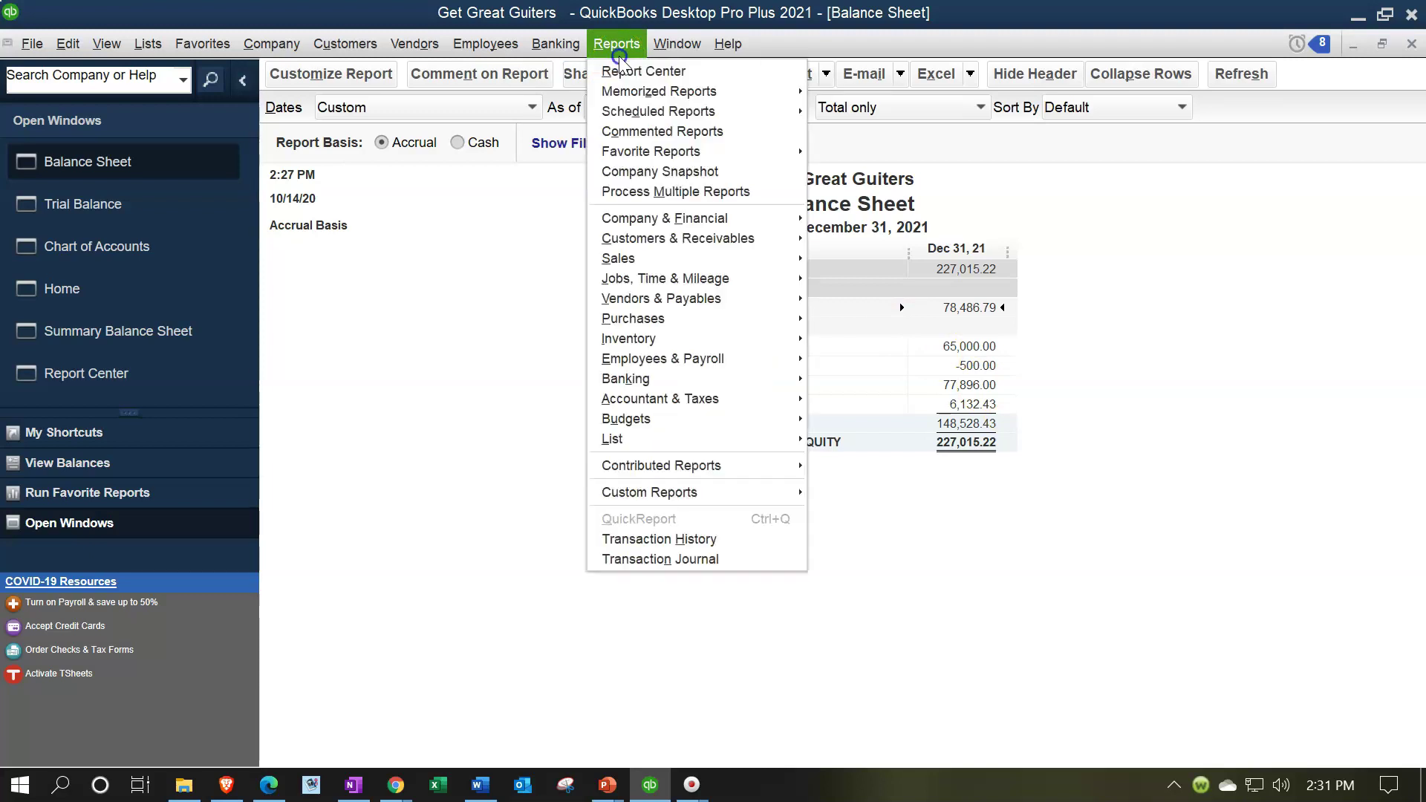
{"action": "left_click", "coordinate": [665, 220]}
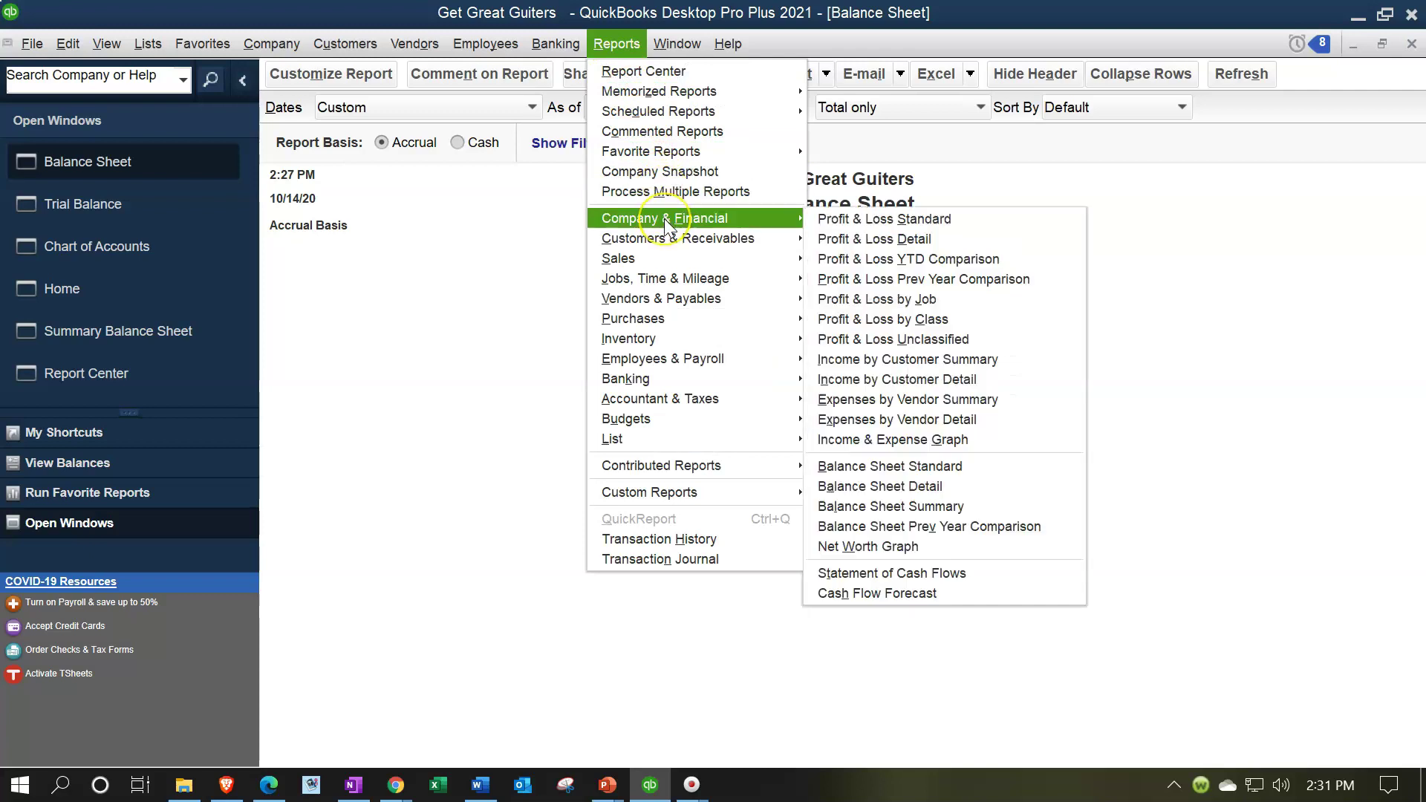
{"action": "left_click", "coordinate": [862, 216]}
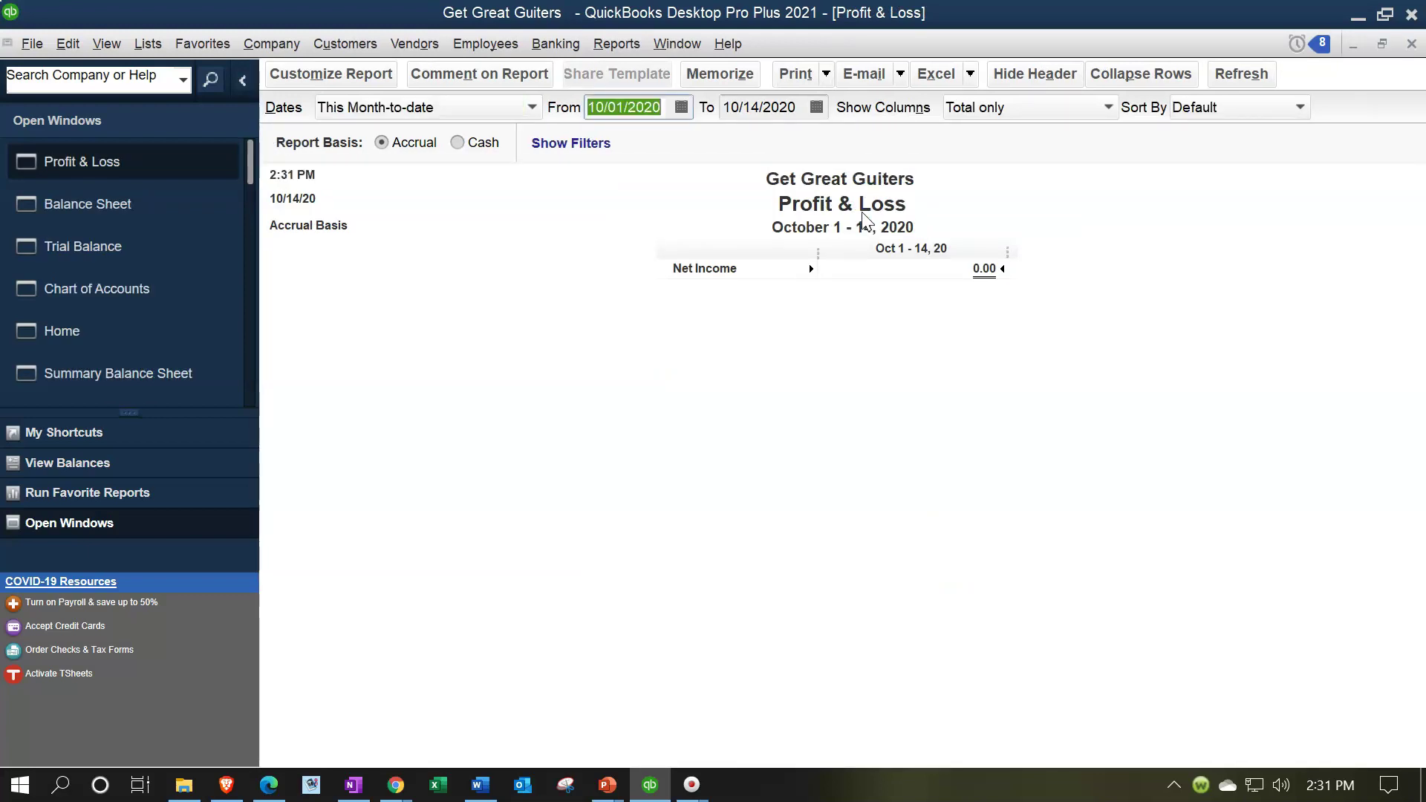
{"action": "type", "text": "010121"}
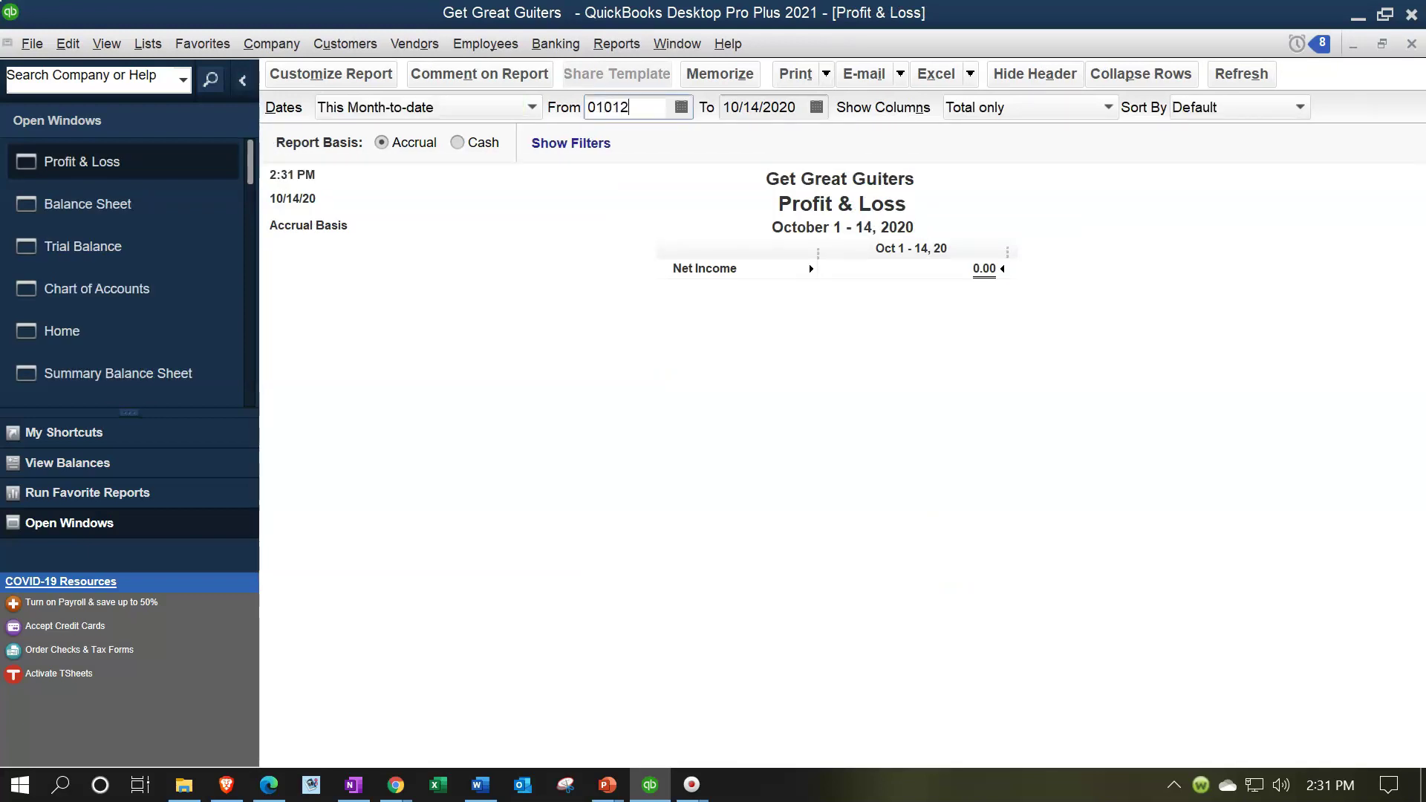
{"action": "key", "text": "Tab"}
{"action": "type", "text": "12/31/2021"}
{"action": "key", "text": "Tab"}
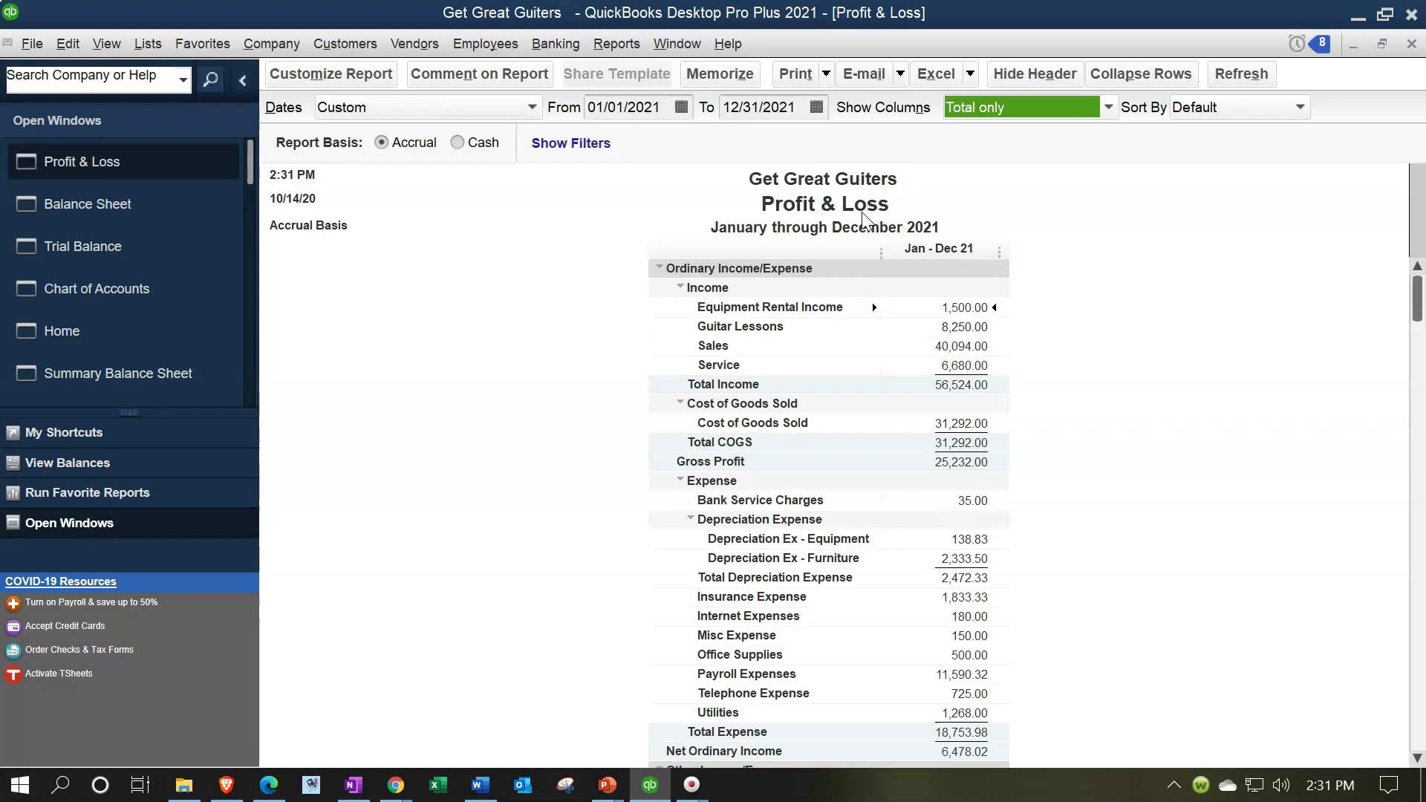
{"action": "scroll", "coordinate": [1077, 468], "scroll_direction": "down", "scroll_amount": 3}
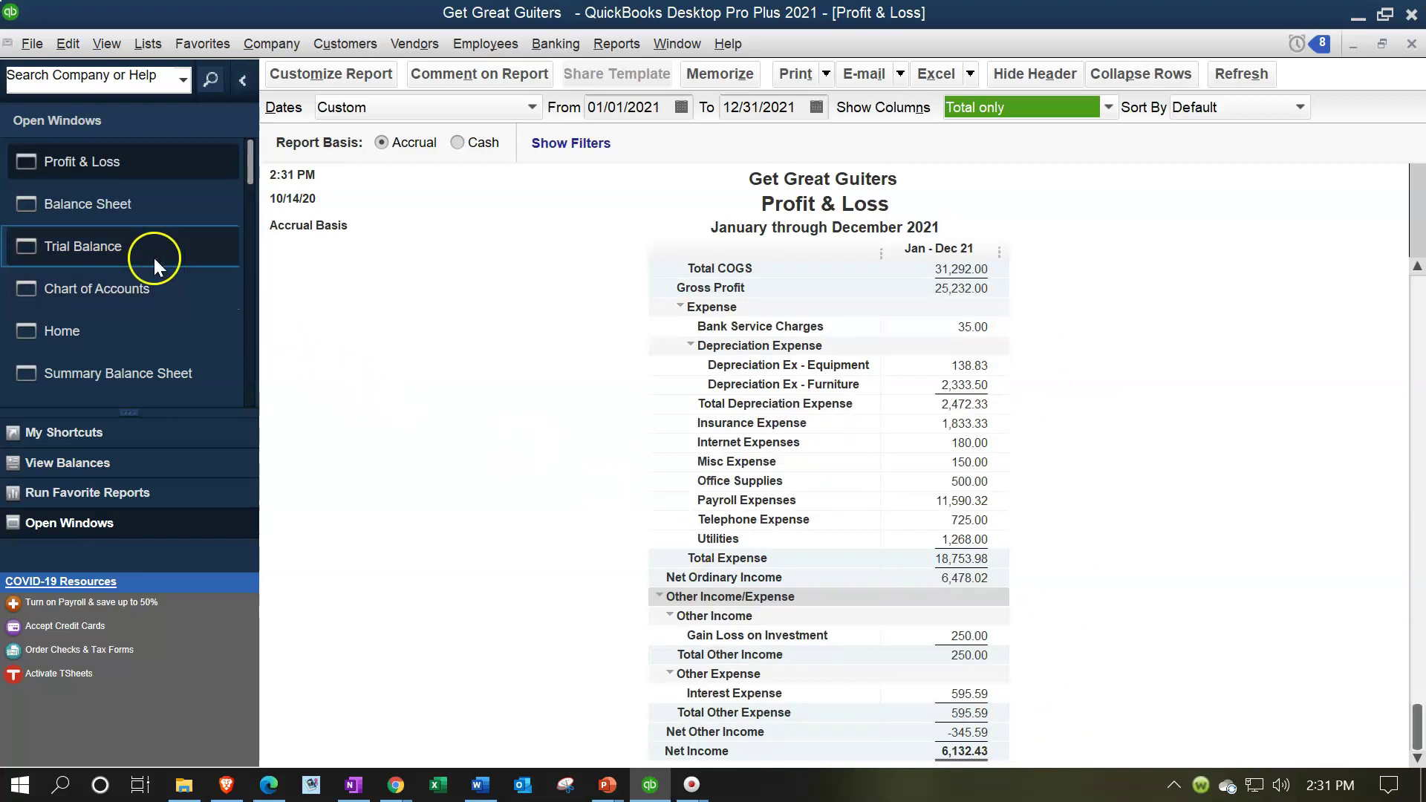
Return to the Balance Sheet and examine the Net Income and Total Equity lines against the report date.
{"action": "left_click", "coordinate": [122, 211]}
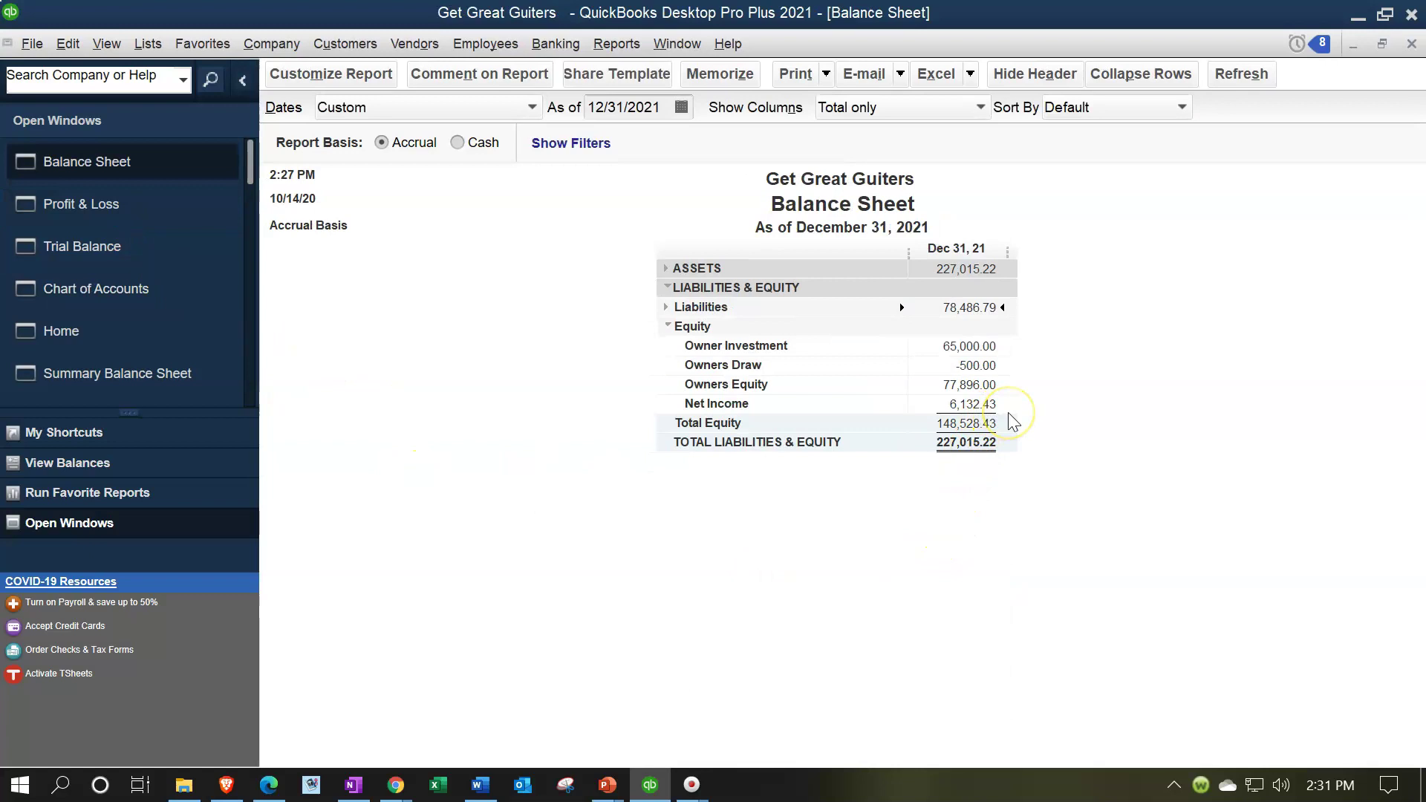
{"action": "left_click", "coordinate": [682, 428]}
{"action": "left_click", "coordinate": [708, 418]}
{"action": "left_click", "coordinate": [671, 108]}
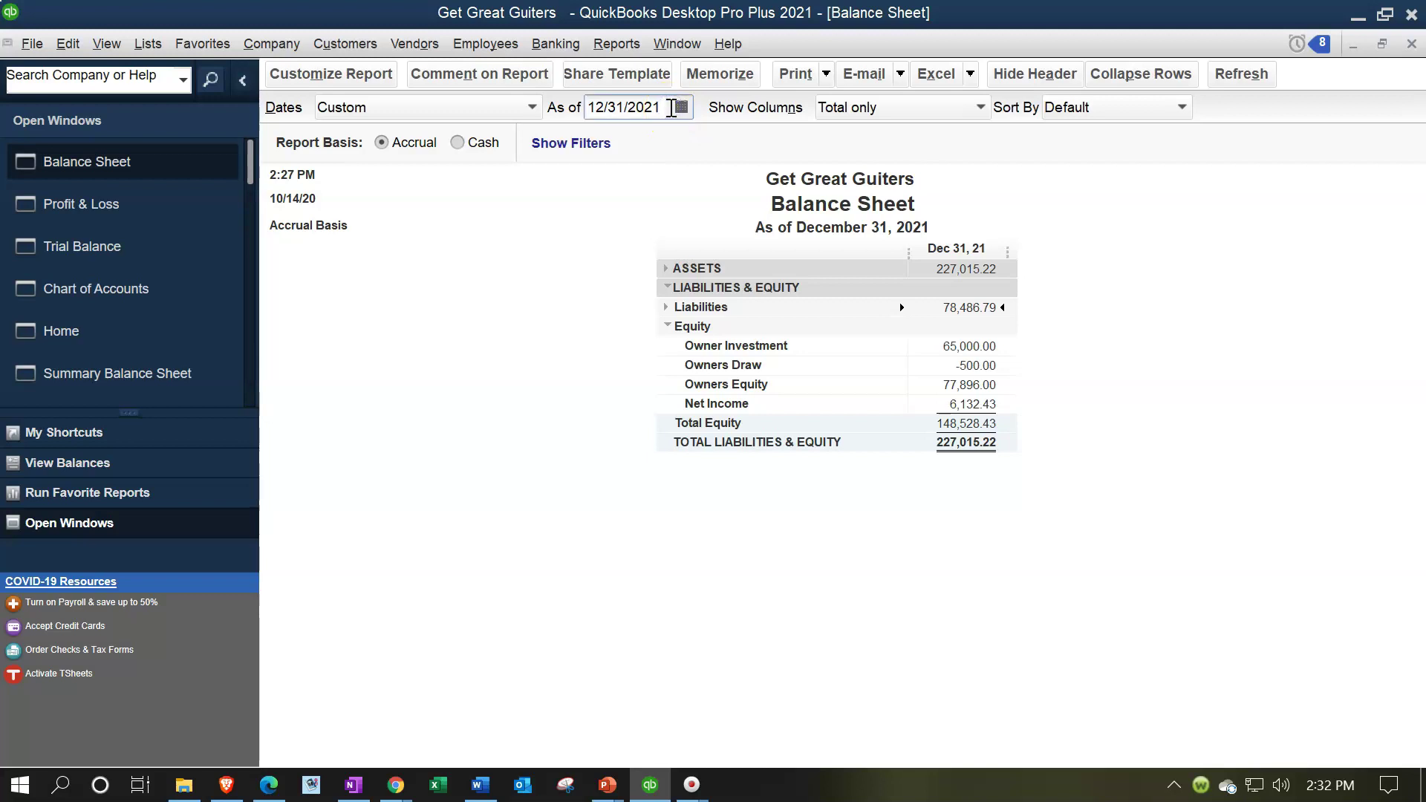
{"action": "left_click", "coordinate": [995, 405]}
Open Calculator as a compact overlay beside the equity figures and add Owners Equity and Net Income, 77896+6132.43.
{"action": "key", "text": "XF86Calculator"}
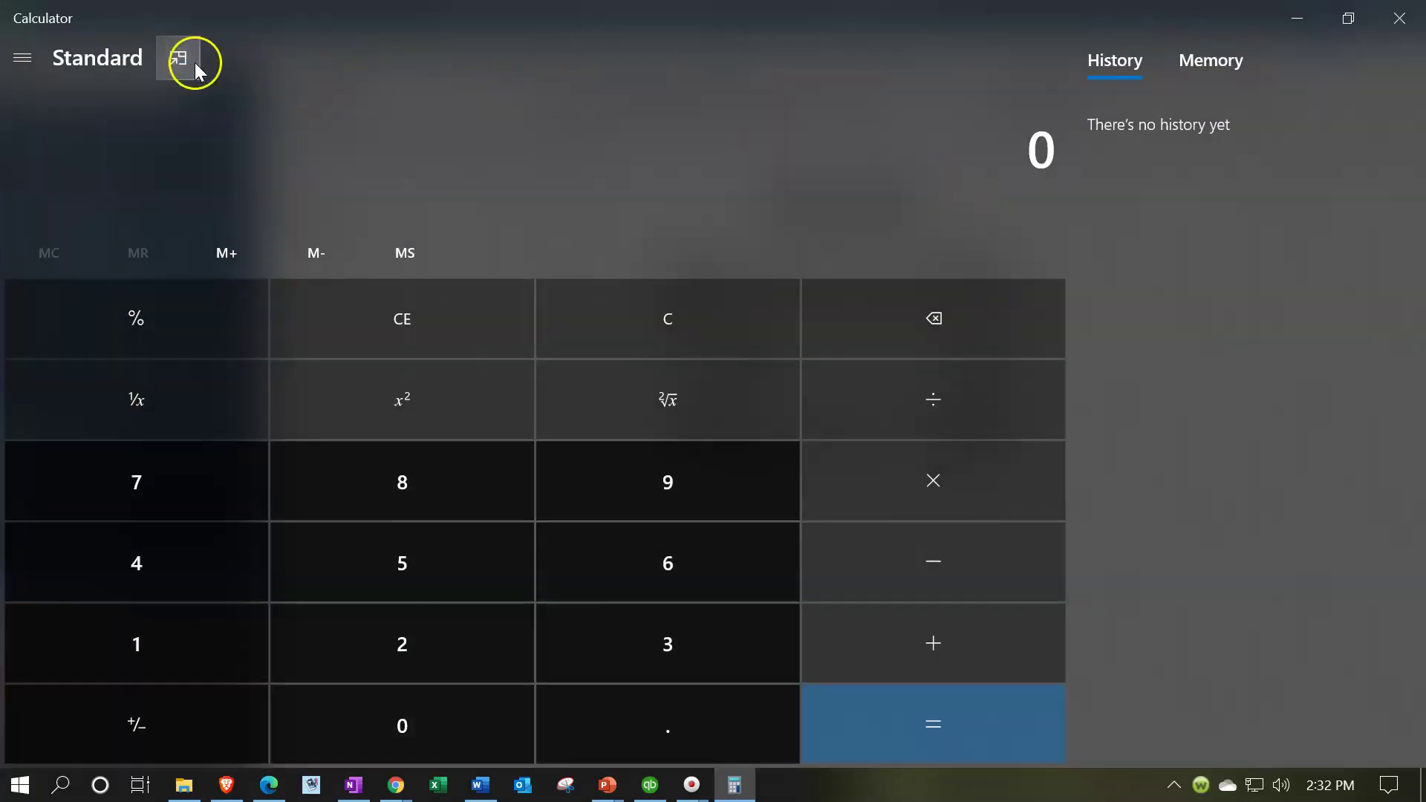
{"action": "left_click", "coordinate": [178, 58]}
{"action": "left_click_drag", "start_coordinate": [1200, 57], "coordinate": [1159, 315]}
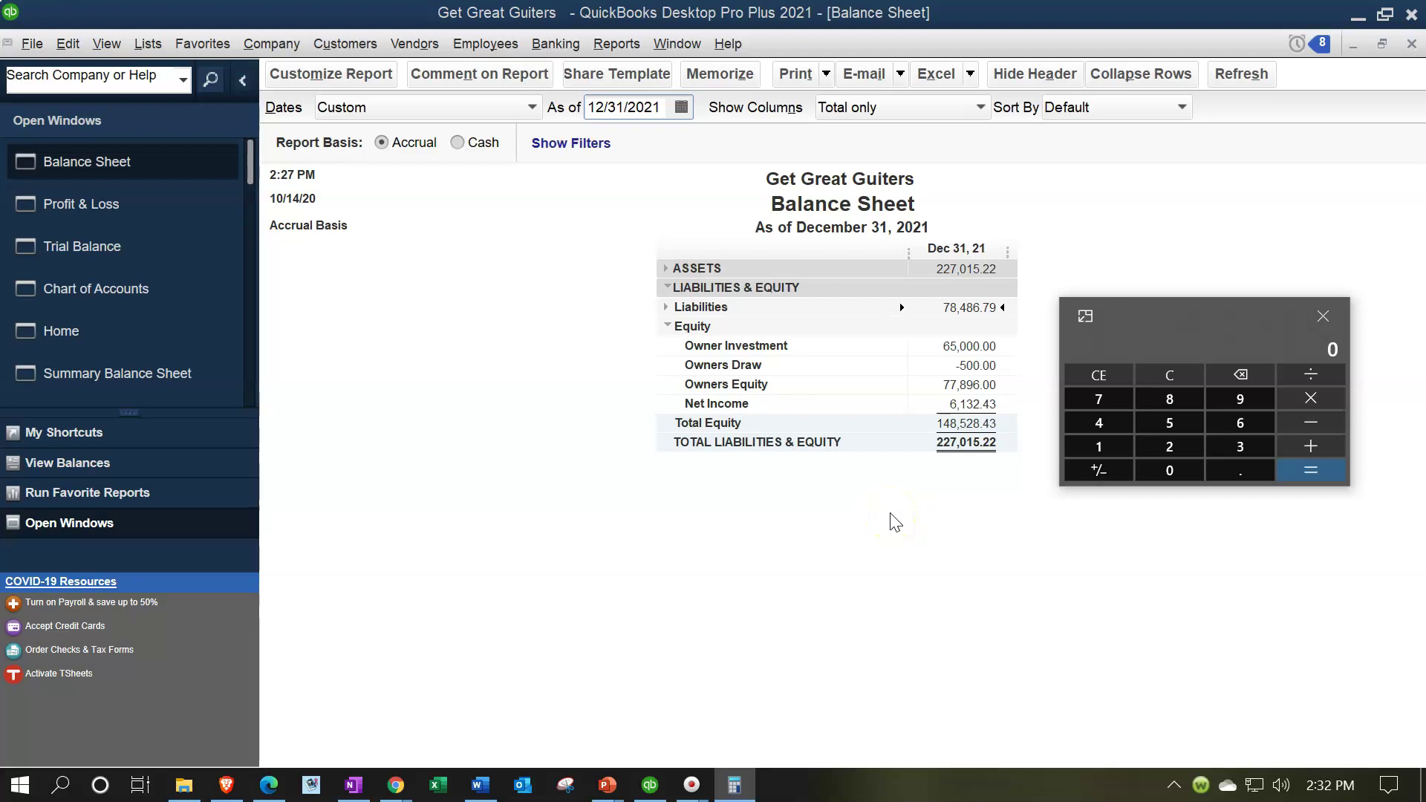
{"action": "type", "text": "77896+6132.43"}
{"action": "key", "text": "Return"}
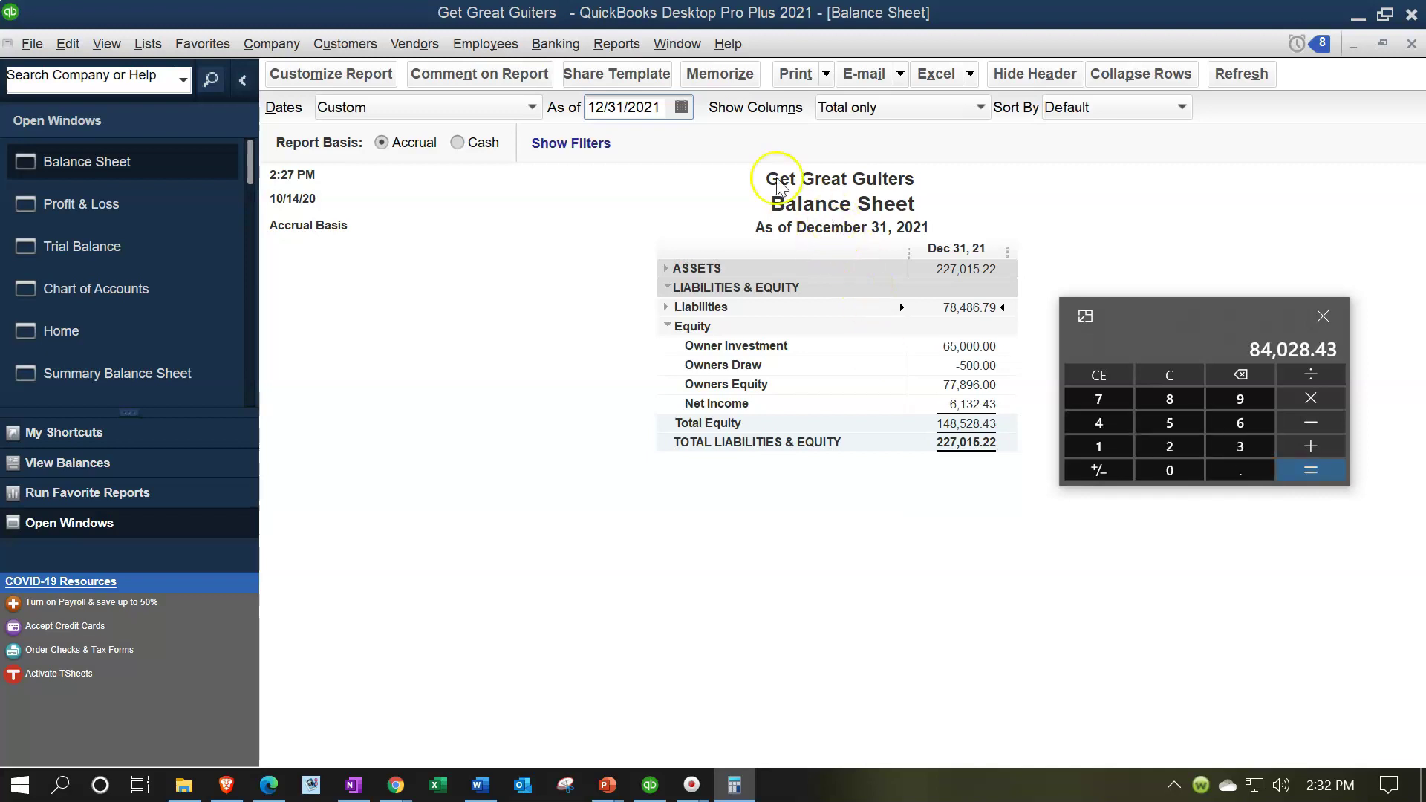
Rerun the Balance Sheet as of 01/01/2022 and examine its Equity section.
{"action": "left_click", "coordinate": [665, 108]}
{"action": "key", "text": "plus"}
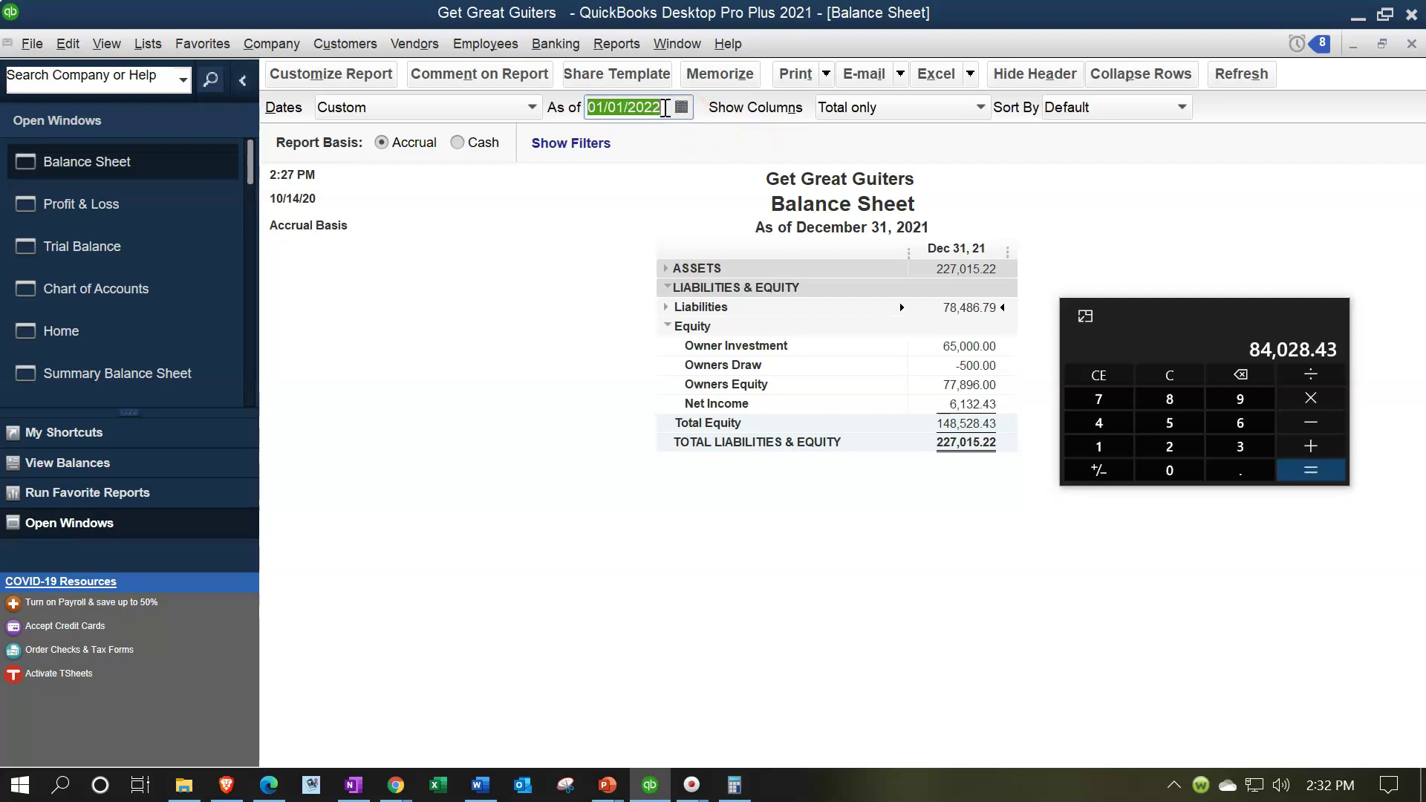
{"action": "left_click", "coordinate": [617, 325]}
{"action": "scroll", "coordinate": [615, 371], "scroll_direction": "down", "scroll_amount": 10}
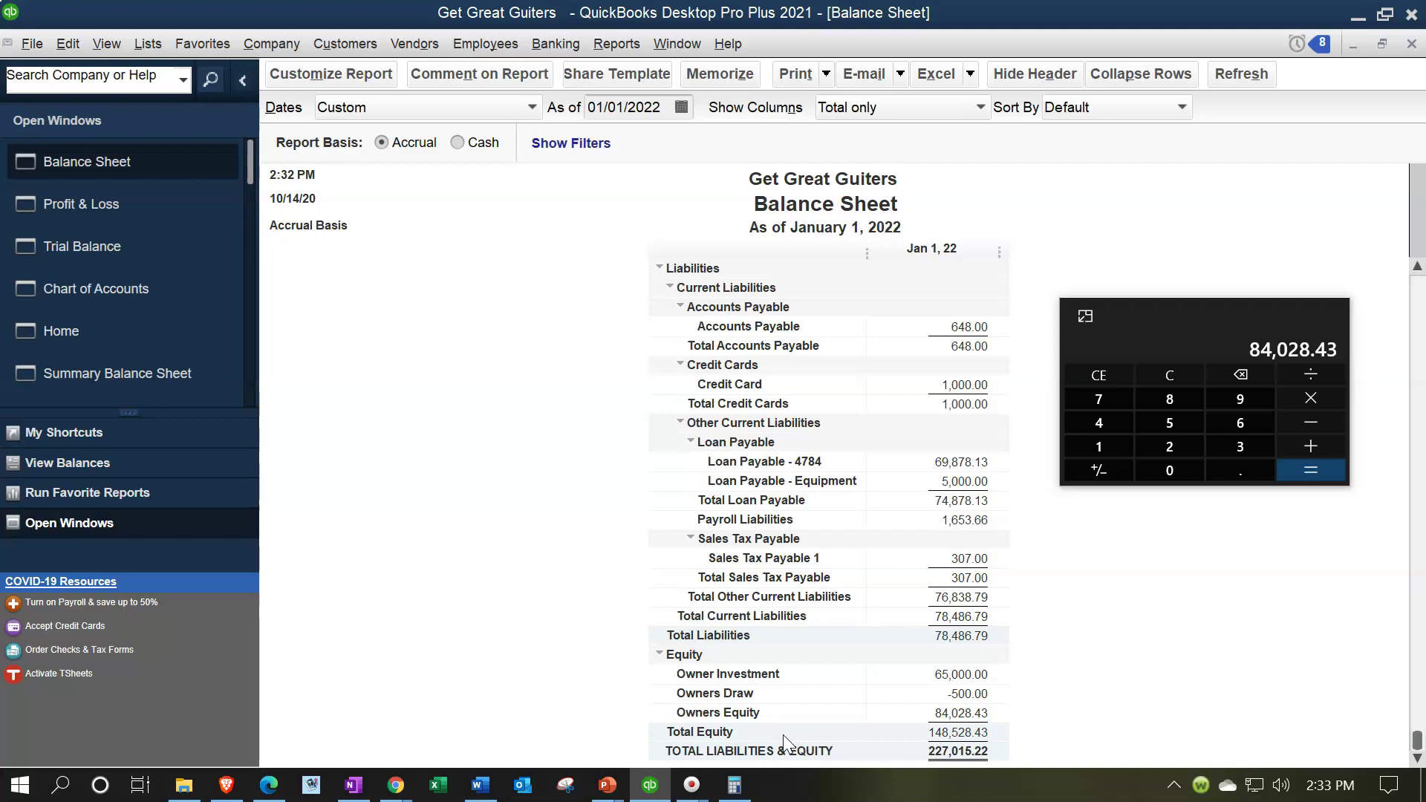
Set the Balance Sheet date back to 12/31/2021 and review the Owners Equity and Net Income lines.
{"action": "left_click", "coordinate": [659, 108]}
{"action": "key", "text": "minus"}
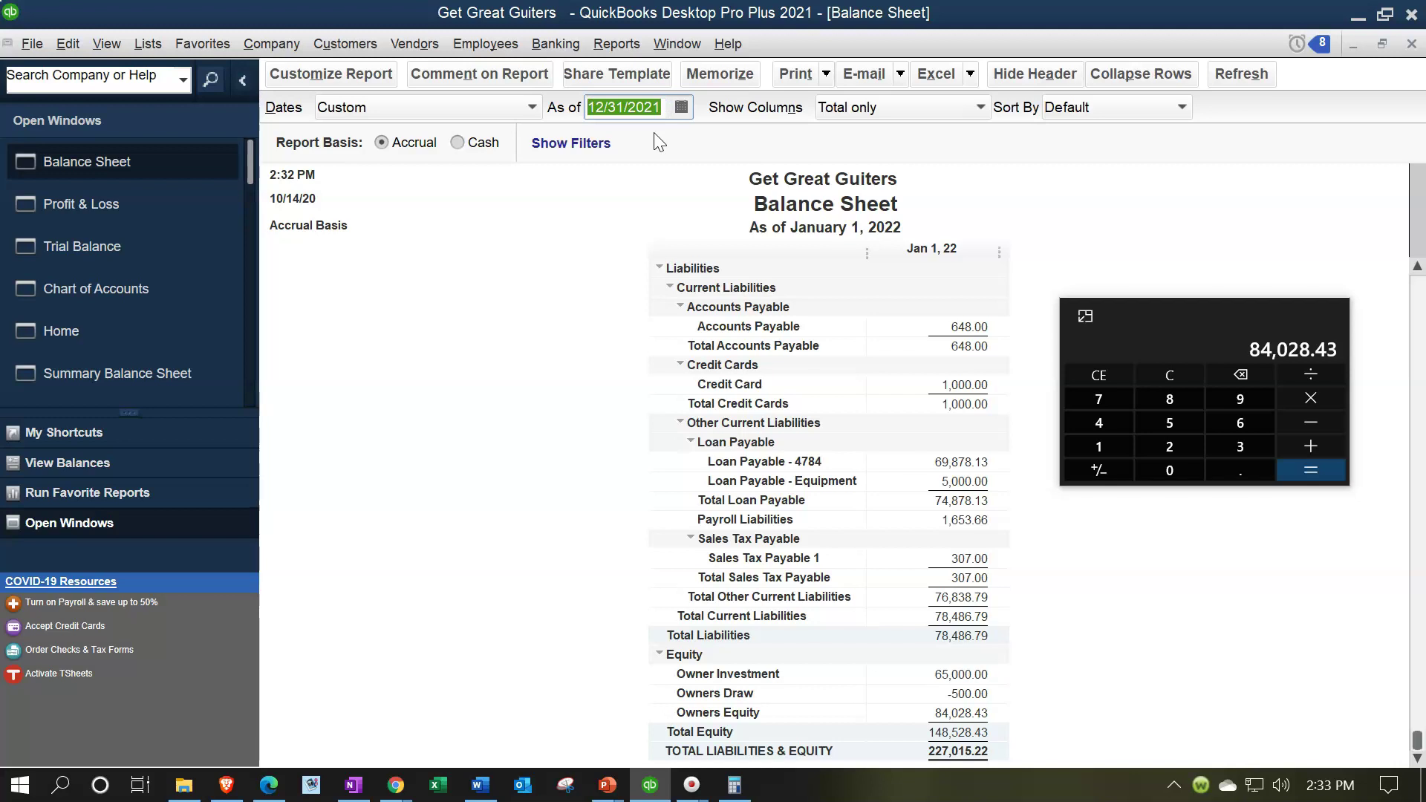
{"action": "left_click", "coordinate": [586, 384]}
{"action": "scroll", "coordinate": [599, 456], "scroll_direction": "down", "scroll_amount": 1}
{"action": "left_click", "coordinate": [740, 689]}
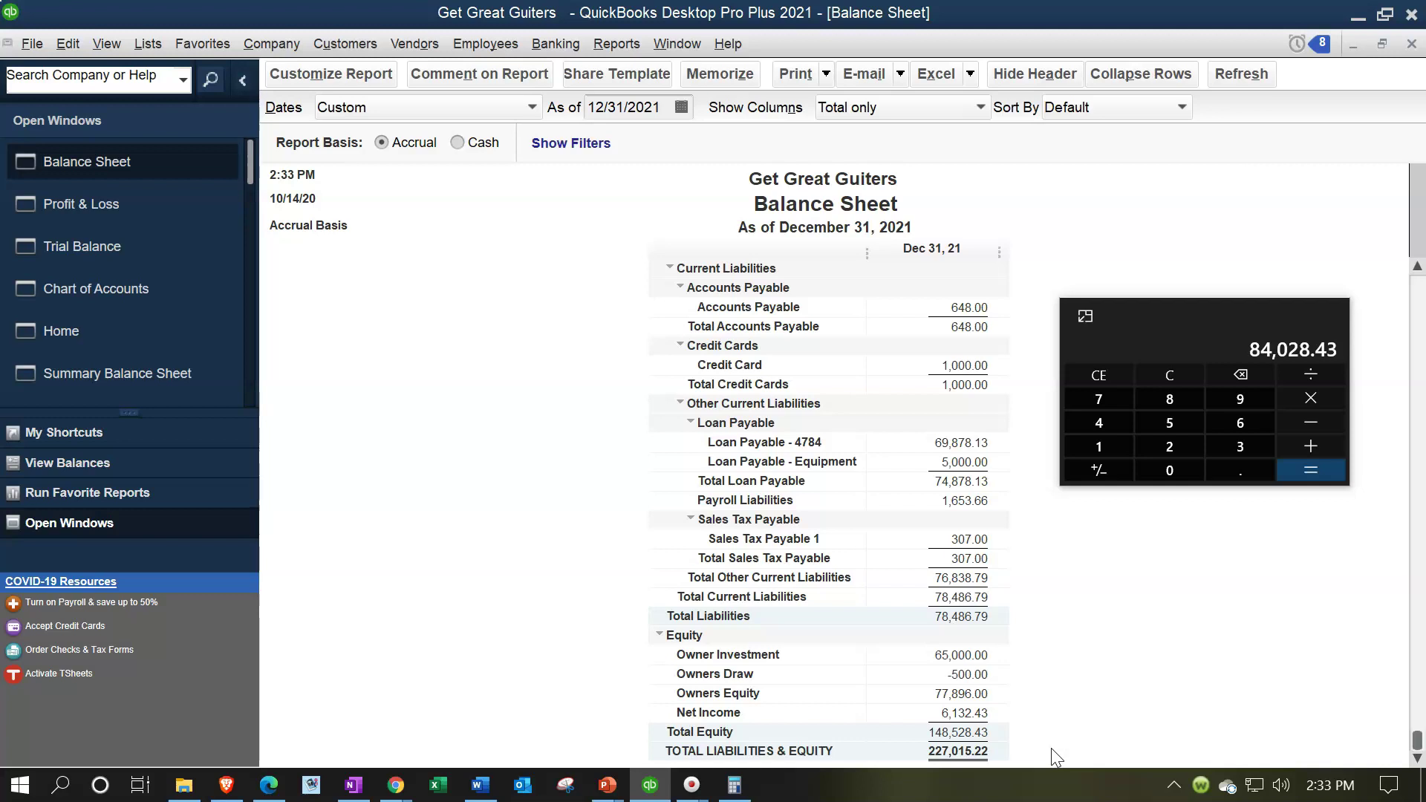
View the transactions behind the Owner Investment balance from 01/01/2021 to 12/31/2021, and close that detail report.
{"action": "double_click", "coordinate": [966, 654]}
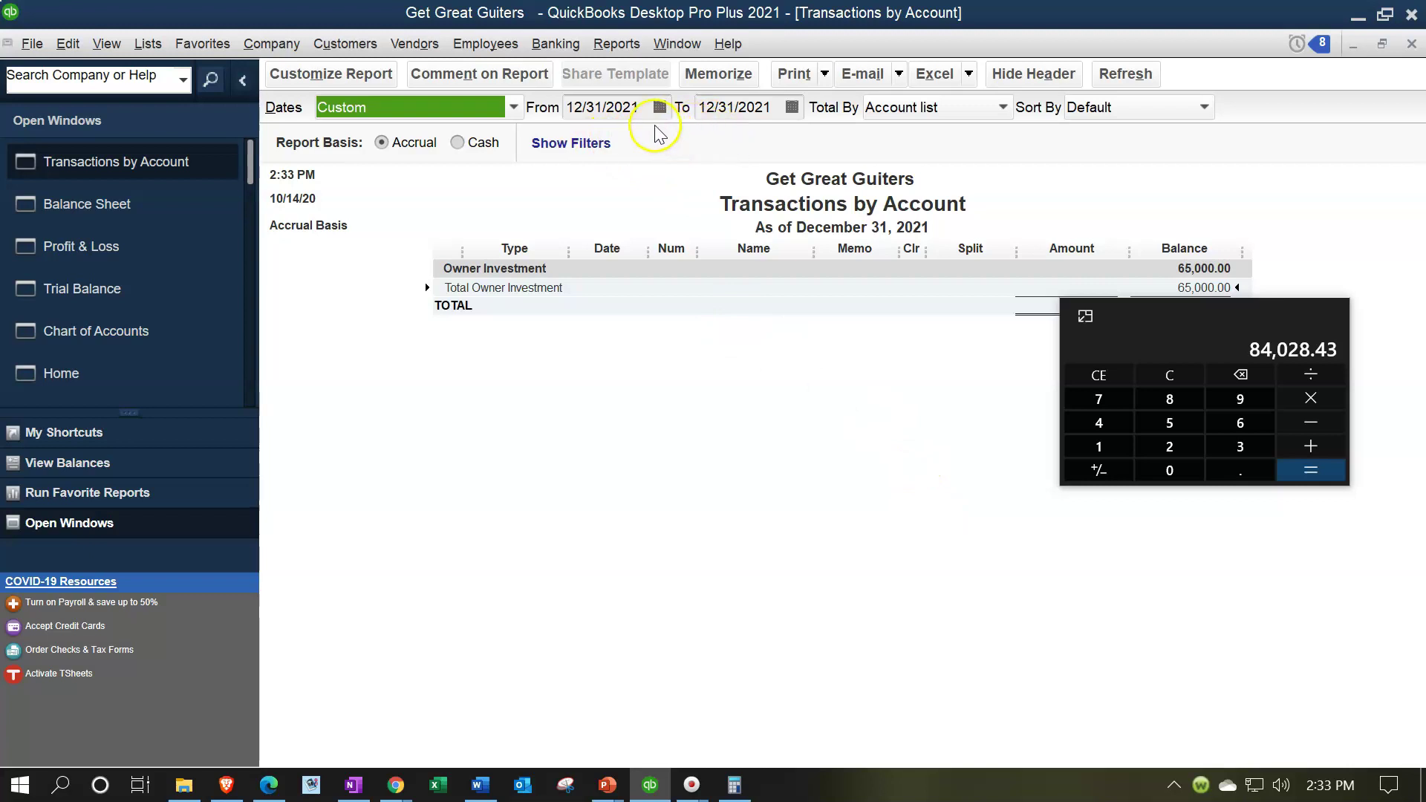
{"action": "left_click", "coordinate": [628, 108]}
{"action": "type", "text": "01"}
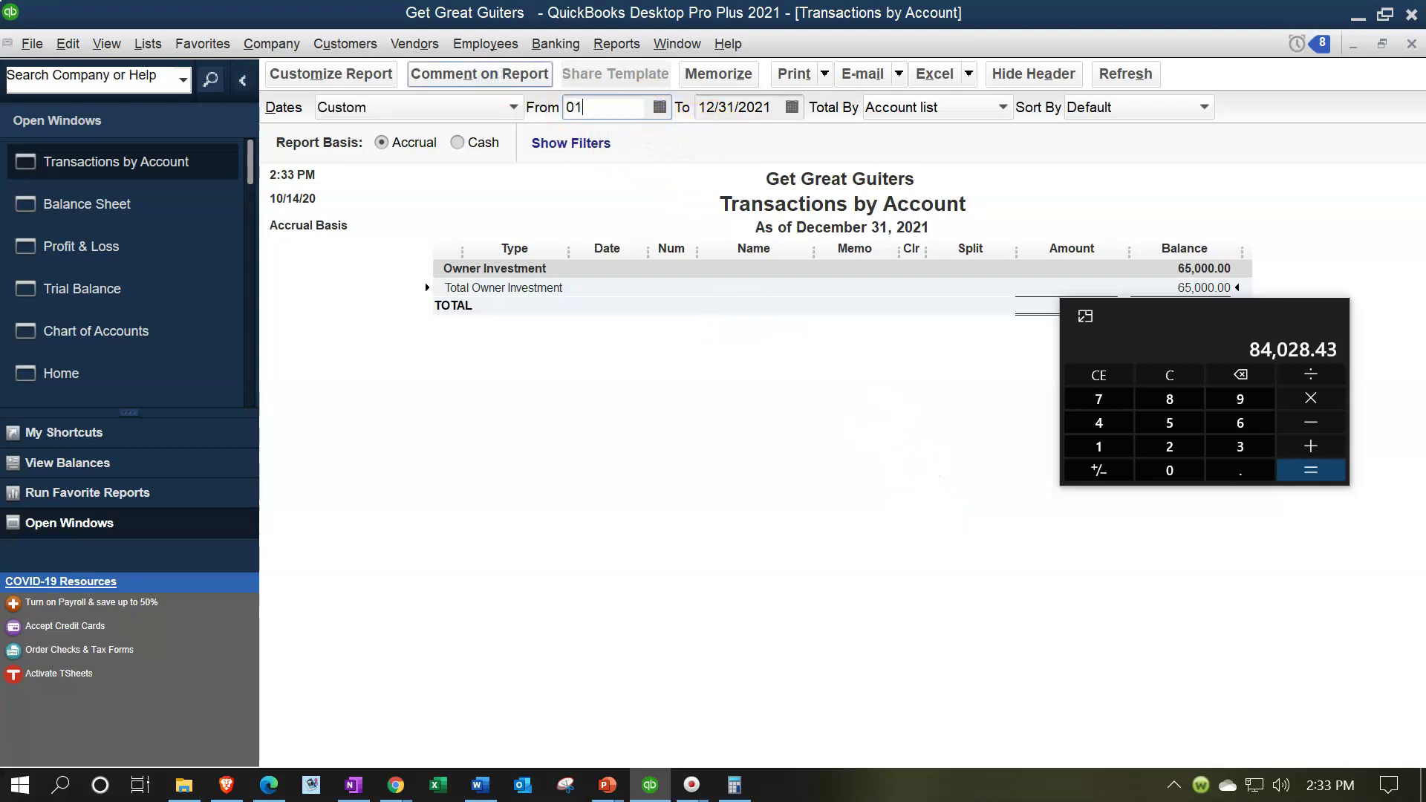
{"action": "type", "text": "/01/2021"}
{"action": "key", "text": "Tab"}
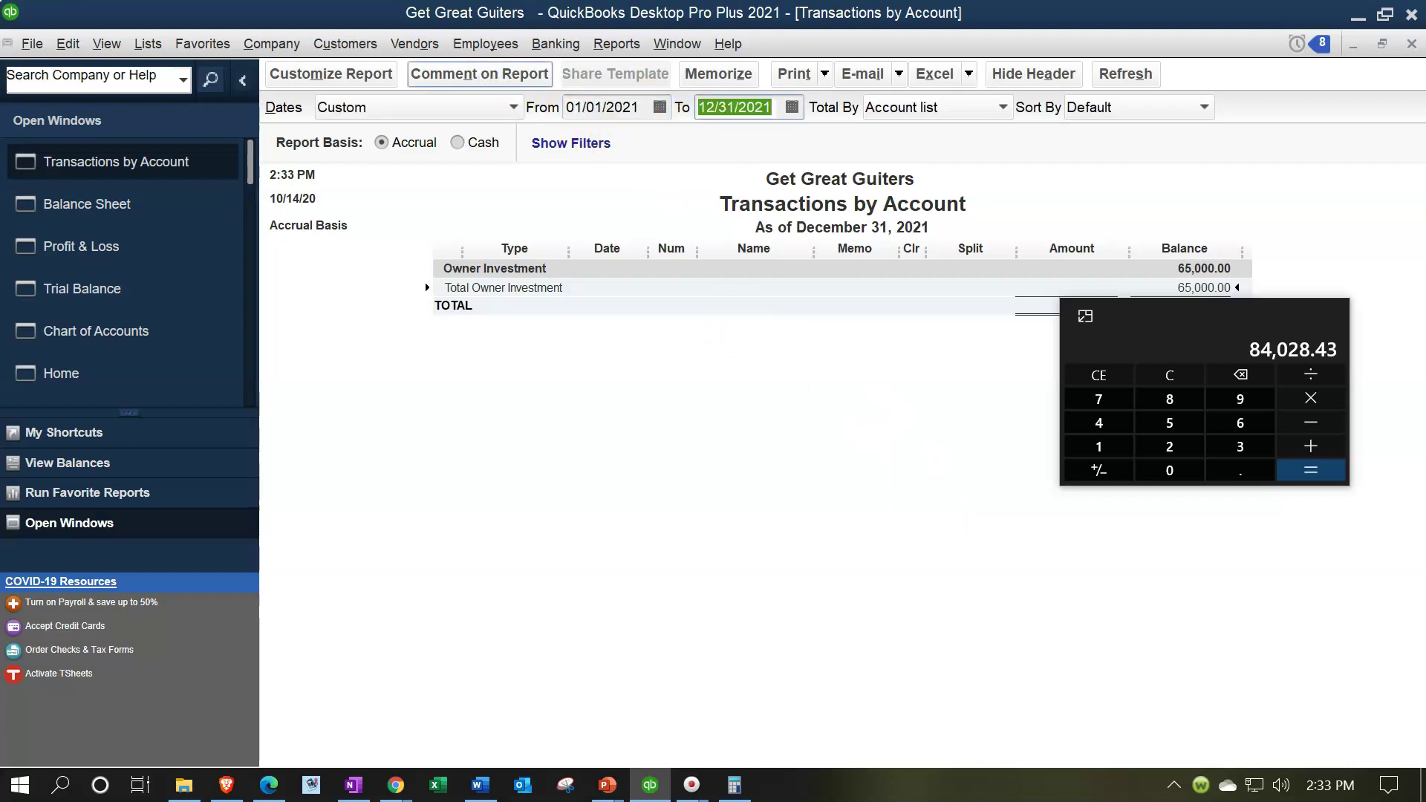
{"action": "key", "text": "Tab"}
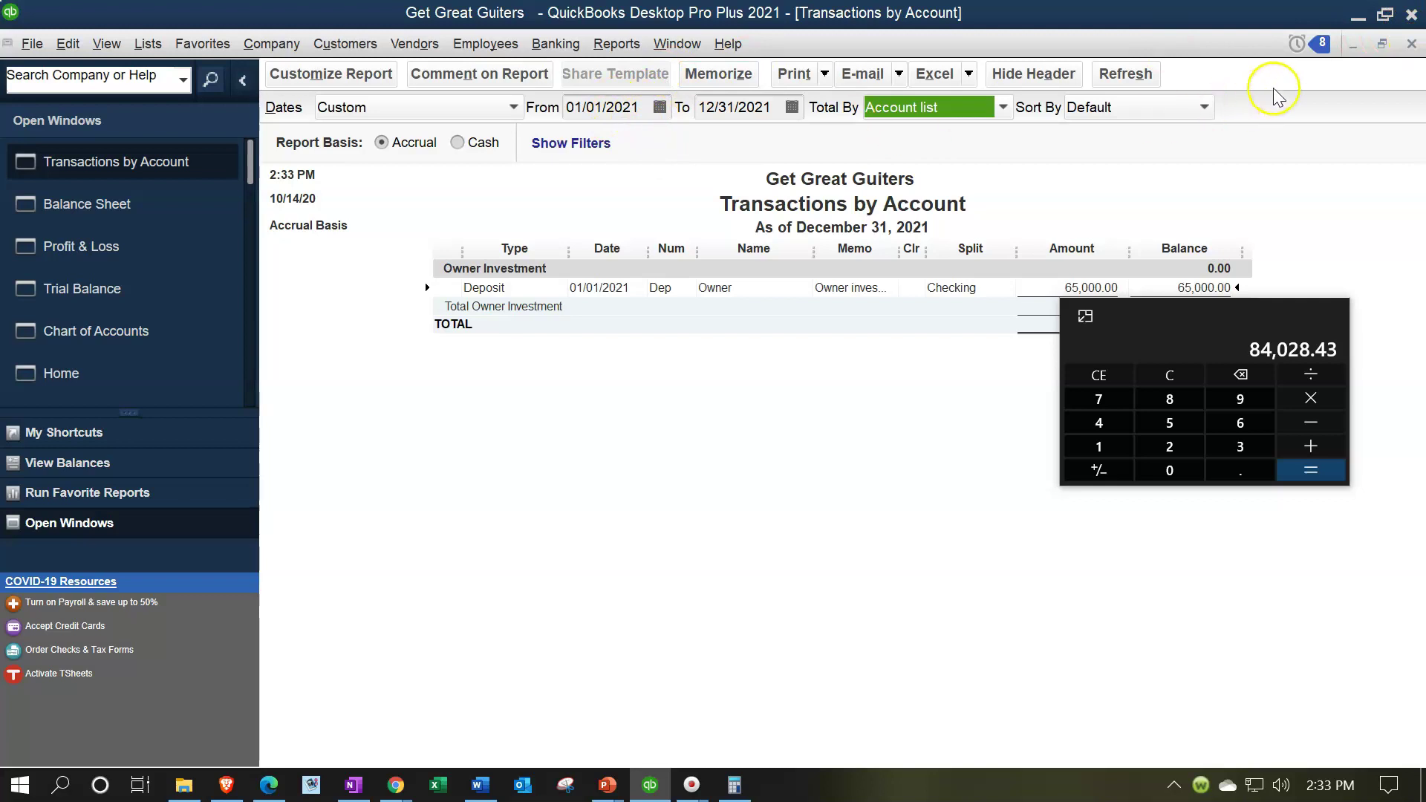
{"action": "left_click", "coordinate": [1411, 44]}
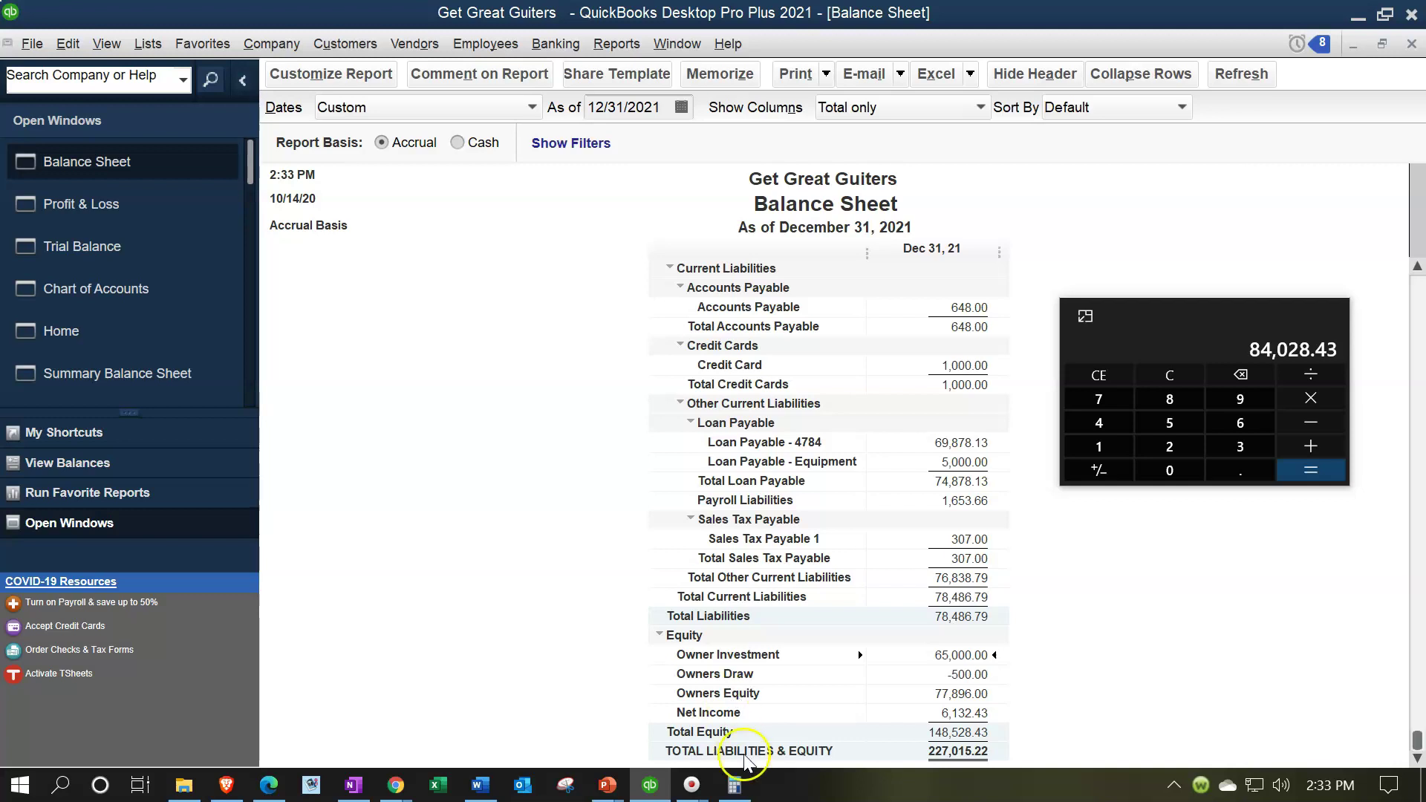
Examine the Balance Sheet's Net Income, Owners Equity, Owners Draw and Owner Investment amounts.
{"action": "left_click", "coordinate": [960, 714]}
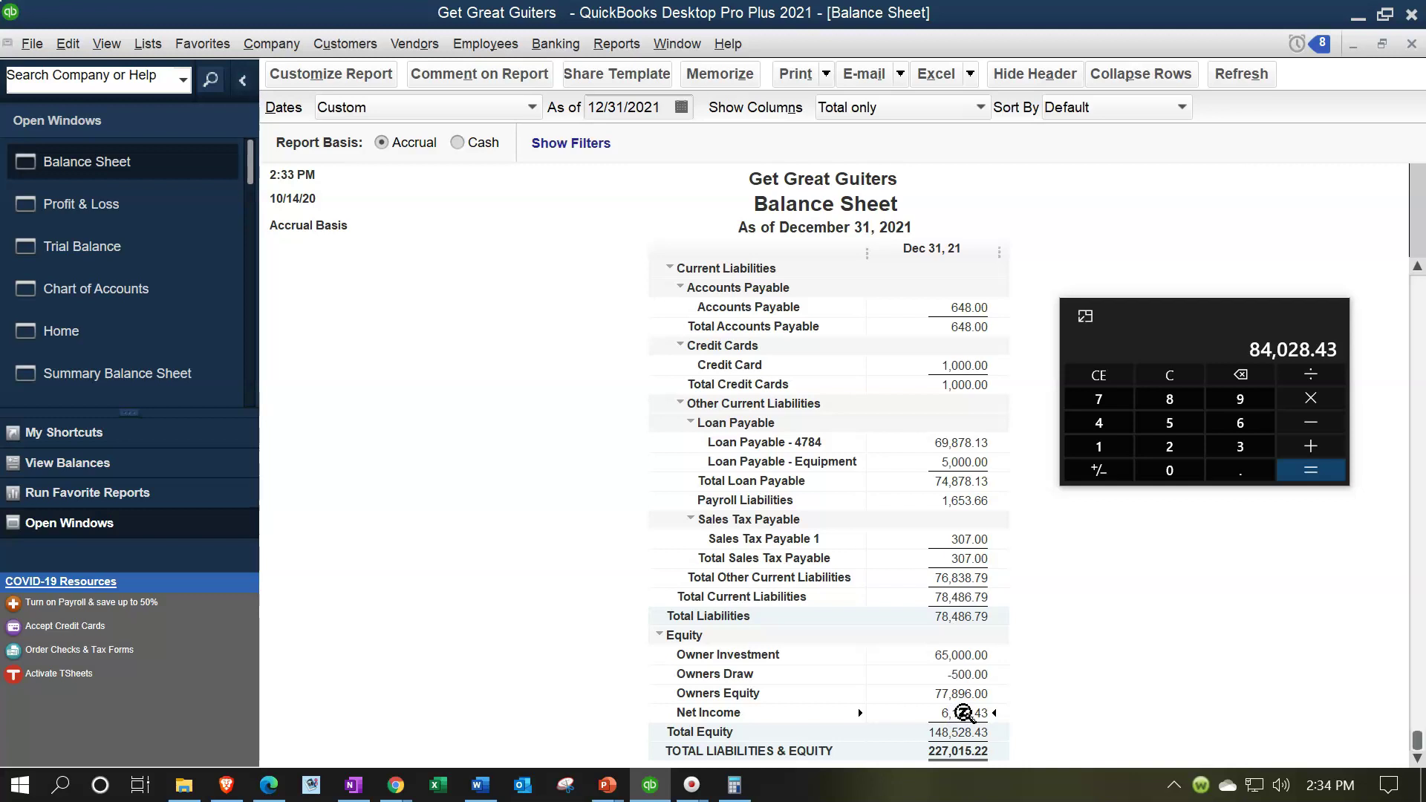
{"action": "left_click", "coordinate": [963, 694]}
{"action": "left_click", "coordinate": [1093, 711]}
{"action": "left_click", "coordinate": [966, 675]}
{"action": "left_click", "coordinate": [1039, 685]}
{"action": "left_click", "coordinate": [969, 694]}
{"action": "left_click", "coordinate": [1048, 682]}
{"action": "left_click", "coordinate": [945, 673]}
{"action": "left_click", "coordinate": [1085, 677]}
{"action": "left_click", "coordinate": [955, 654]}
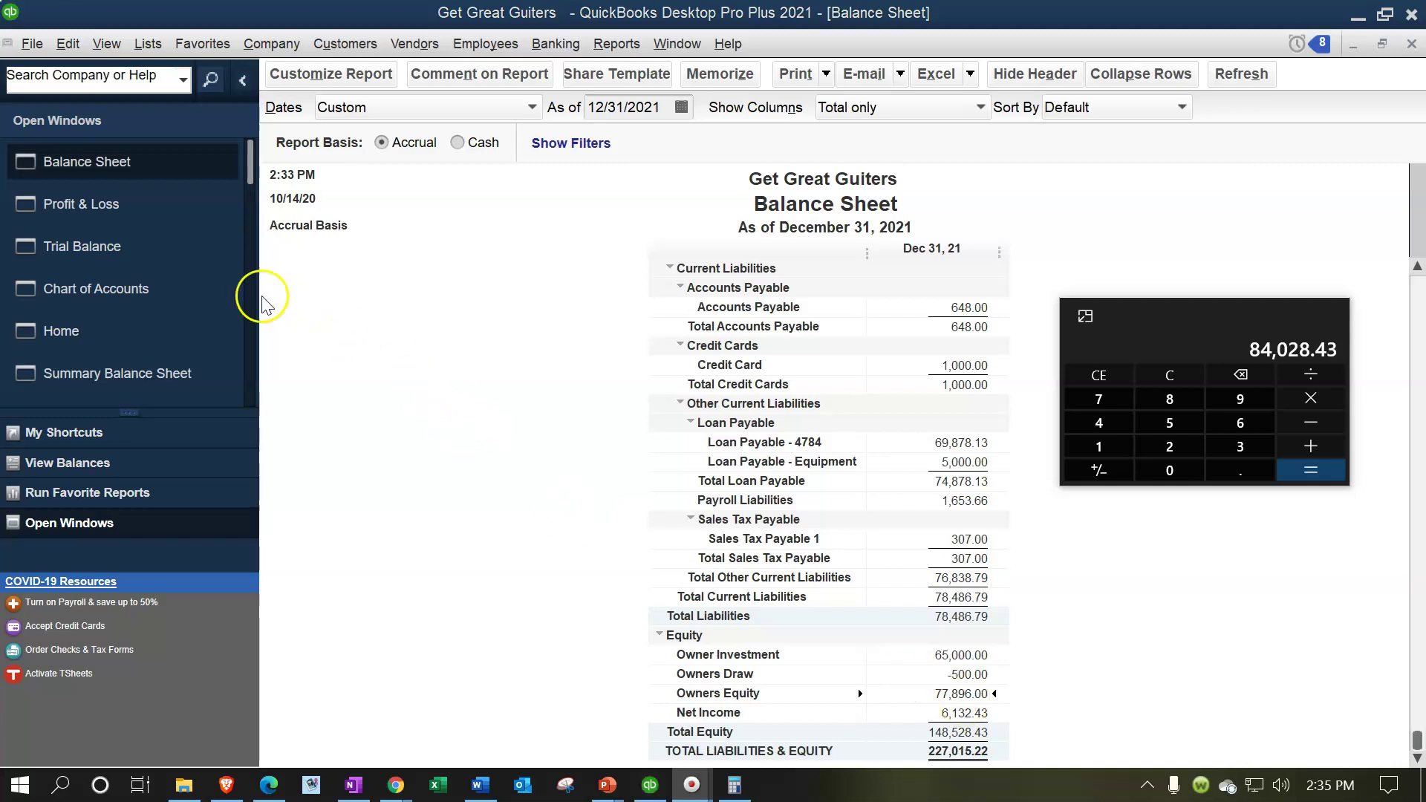
Bring up the Trial Balance, move the calculator clear of the figures, and examine the equity accounts and those following them.
{"action": "left_click", "coordinate": [144, 247]}
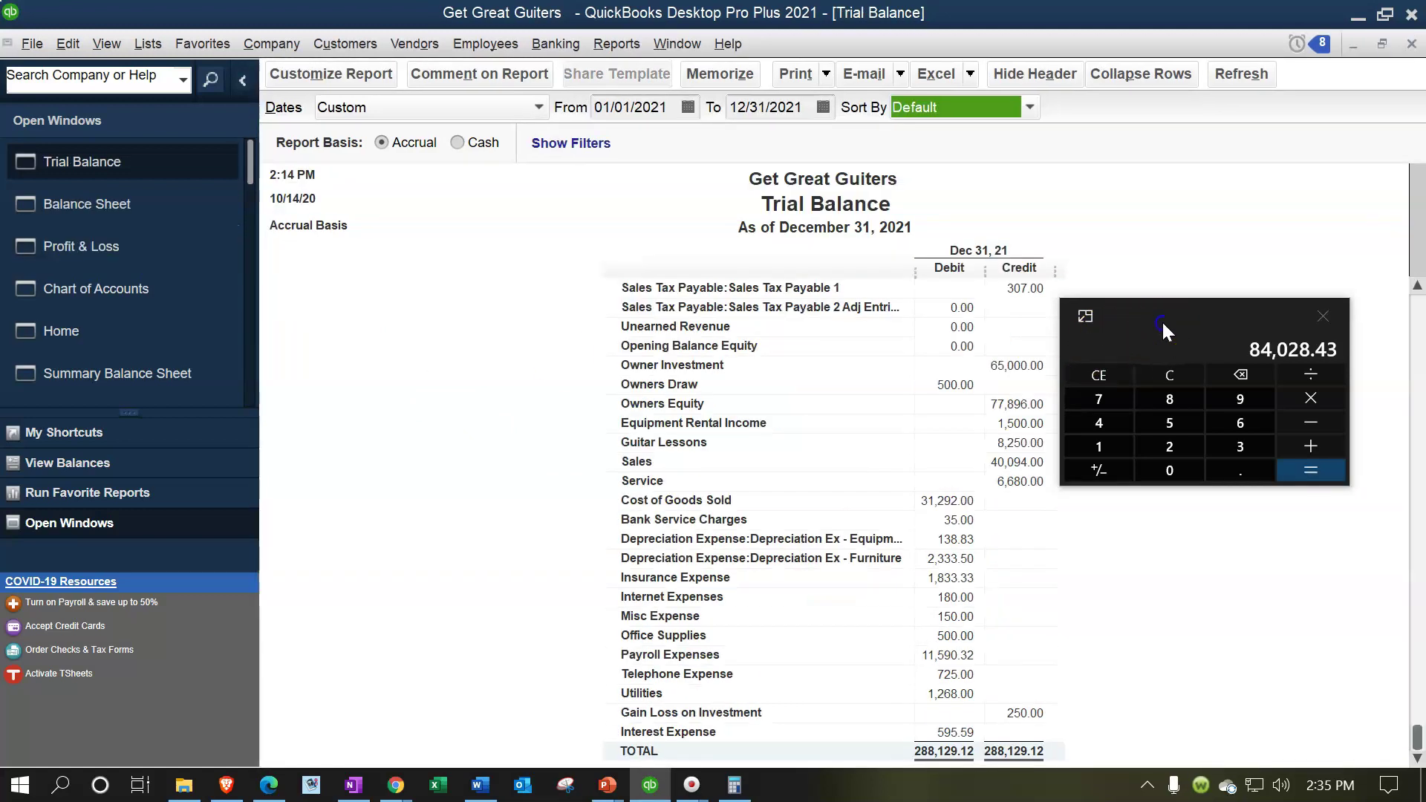
{"action": "left_click_drag", "start_coordinate": [1162, 319], "coordinate": [1187, 232]}
{"action": "scroll", "coordinate": [868, 613], "scroll_direction": "up", "scroll_amount": 2}
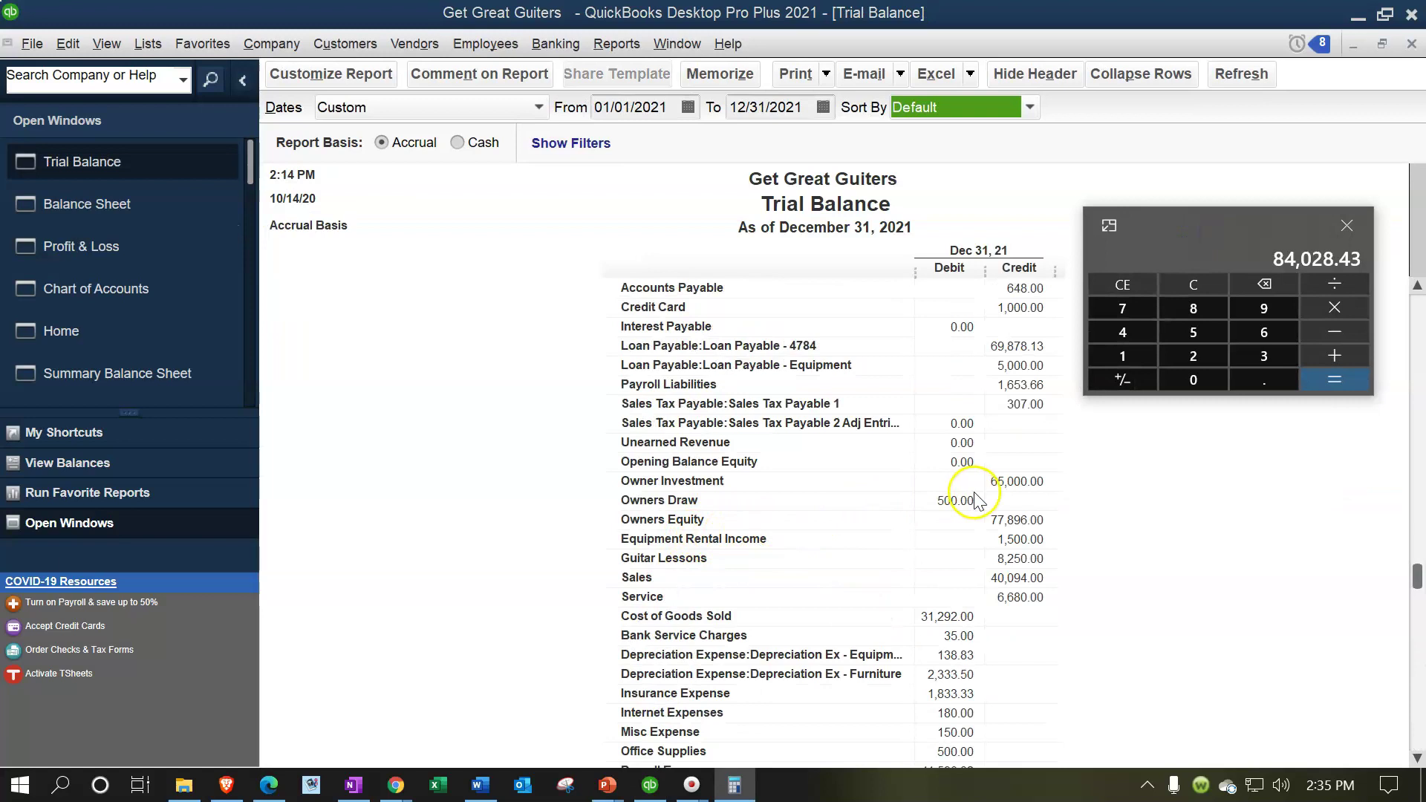
{"action": "left_click", "coordinate": [950, 498]}
{"action": "left_click", "coordinate": [1008, 524]}
{"action": "scroll", "coordinate": [1082, 583], "scroll_direction": "down", "scroll_amount": 1}
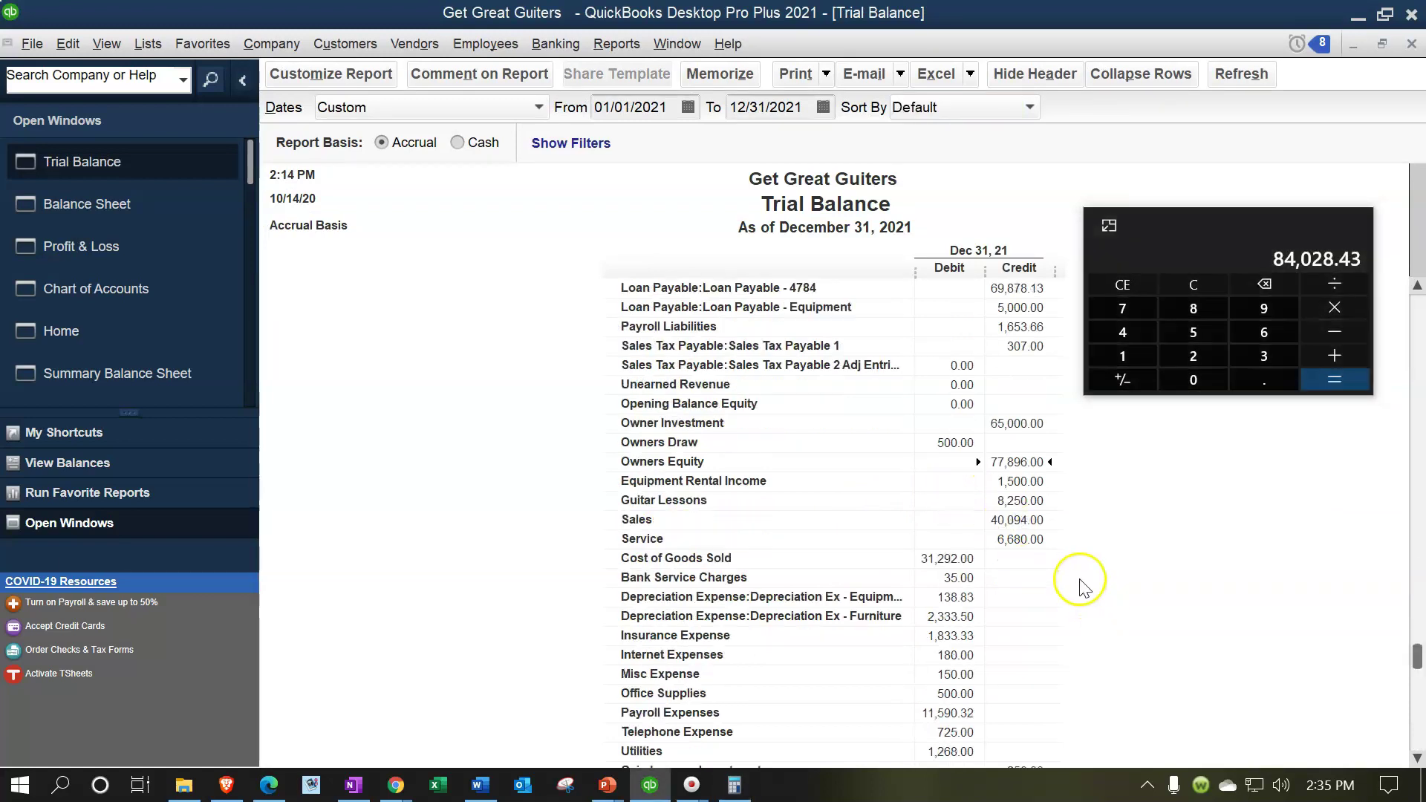
{"action": "scroll", "coordinate": [1038, 508], "scroll_direction": "down", "scroll_amount": 1}
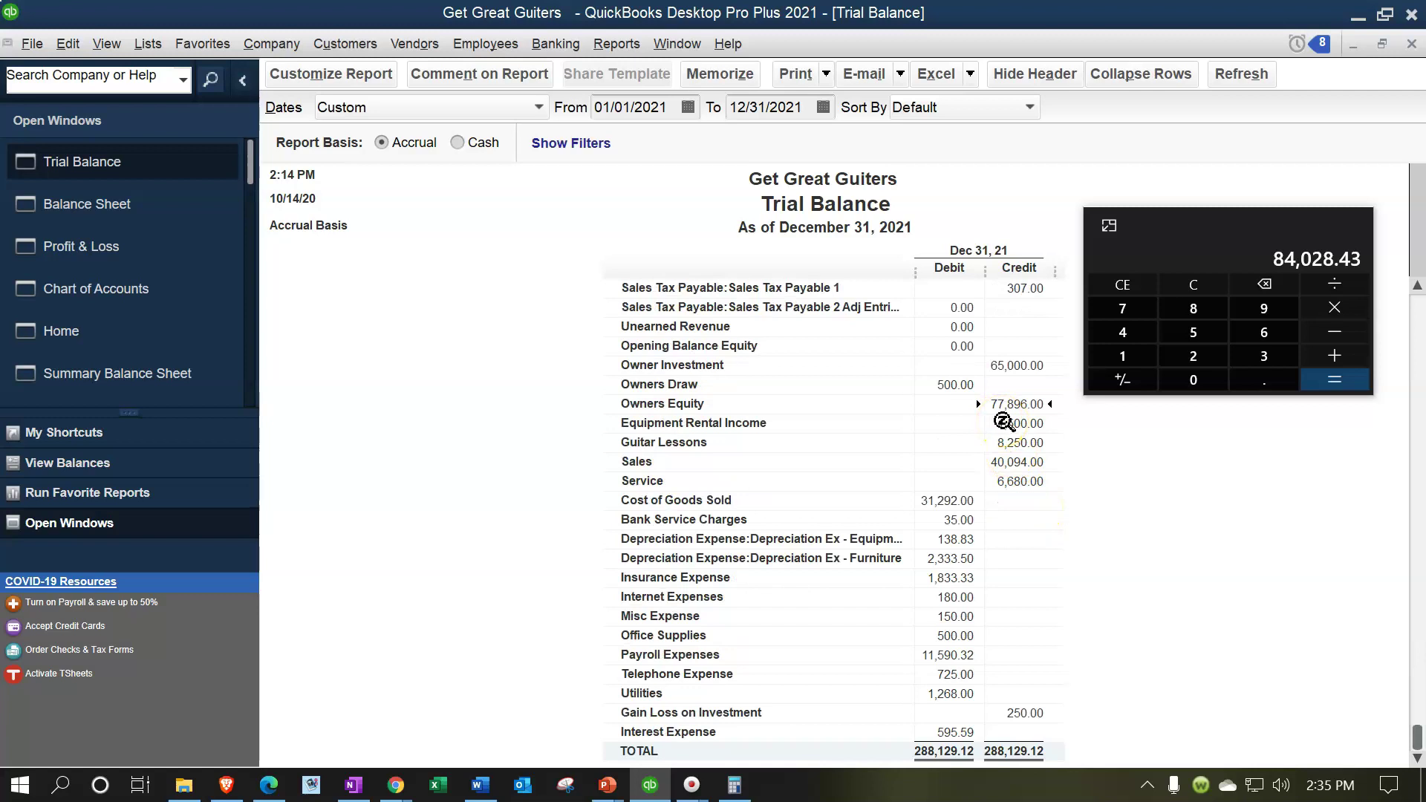
Compare the Balance Sheet's Net Income line with the income and expense accounts in the Trial Balance.
{"action": "left_click", "coordinate": [189, 214]}
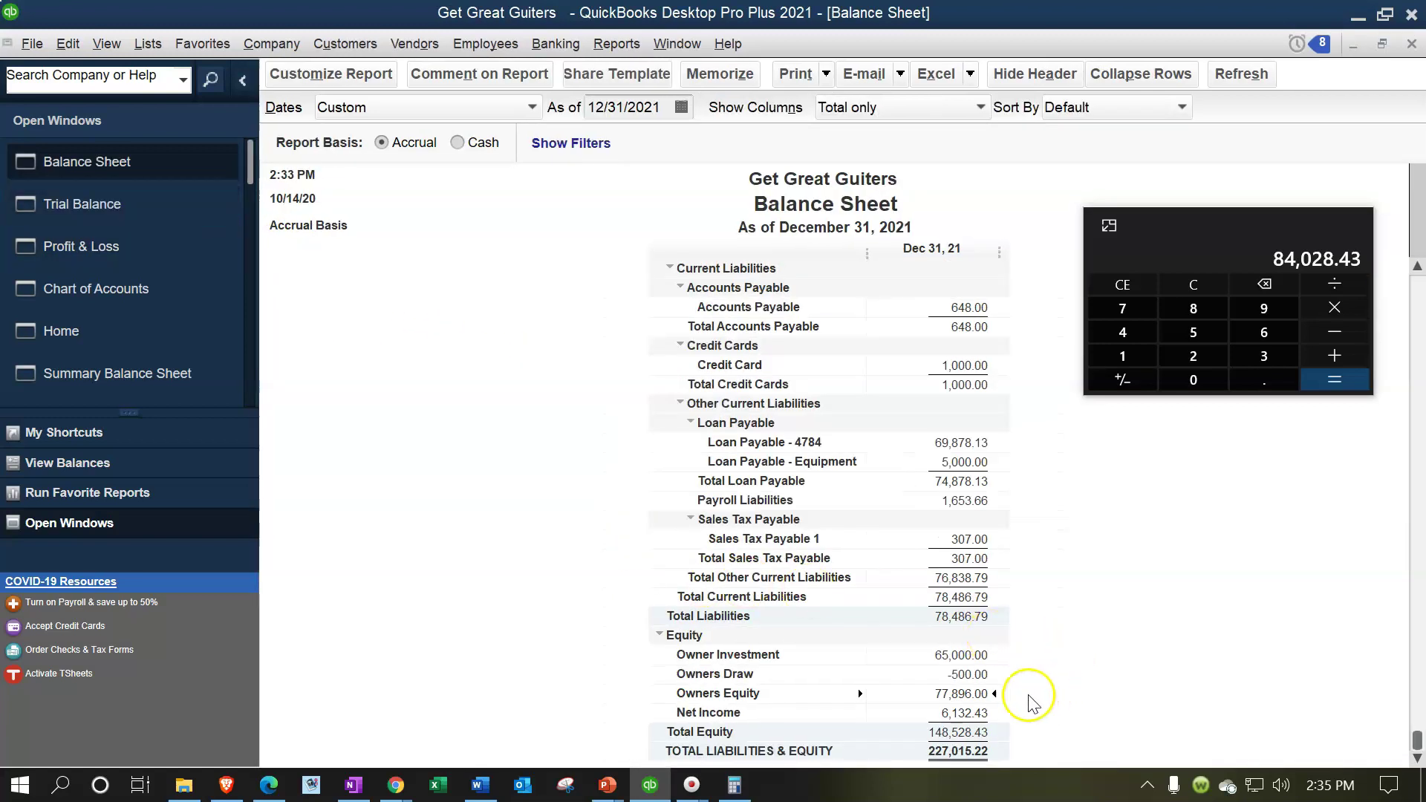
{"action": "left_click", "coordinate": [1113, 743]}
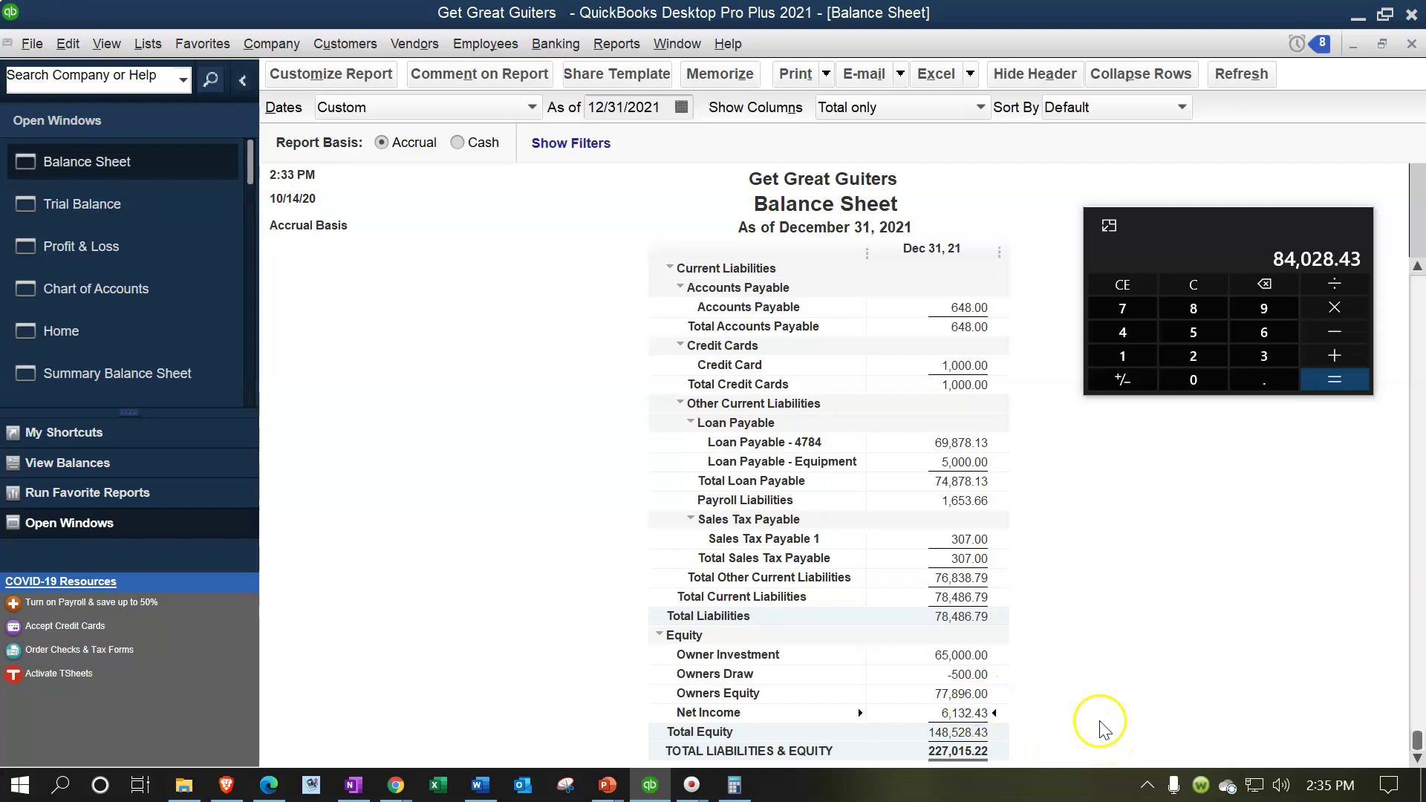
{"action": "left_click", "coordinate": [120, 216]}
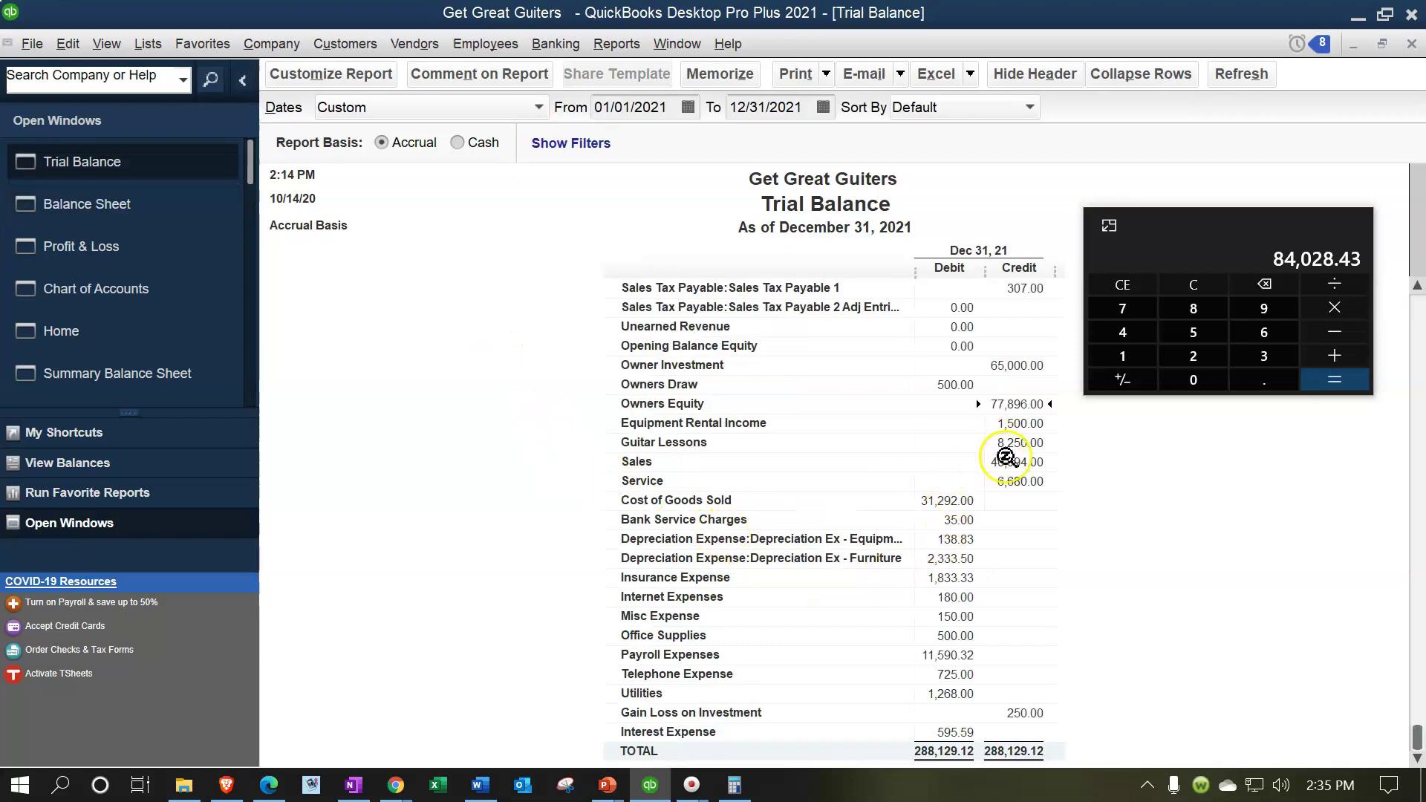
{"action": "left_click", "coordinate": [1008, 425]}
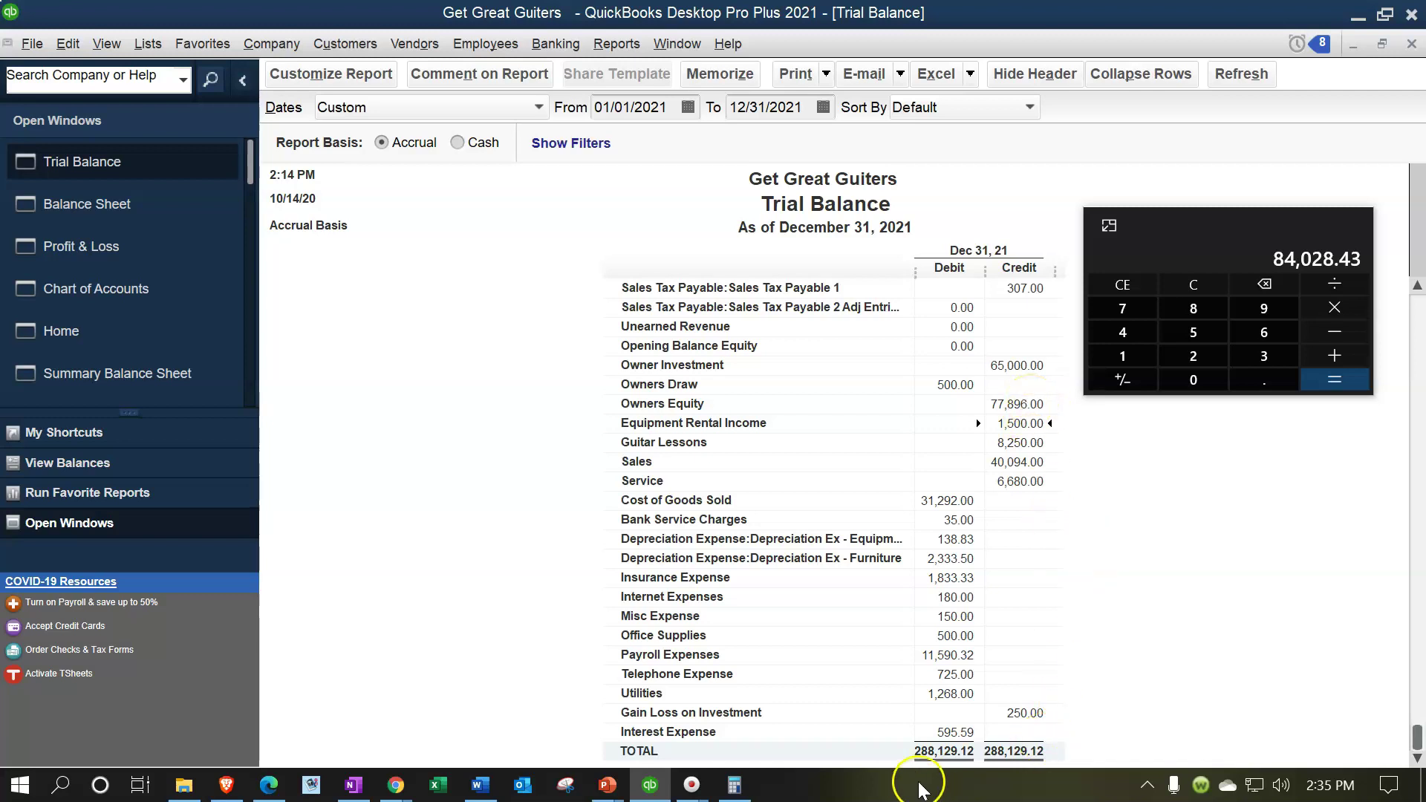
{"action": "left_click", "coordinate": [1131, 659]}
{"action": "mouse_move", "coordinate": [1134, 663]}
{"action": "left_mouse_down"}
{"action": "mouse_move", "coordinate": [1130, 583]}
{"action": "mouse_move", "coordinate": [1067, 462]}
{"action": "mouse_move", "coordinate": [1128, 583]}
{"action": "left_mouse_up"}
Close the calculator and return to the asset accounts at the start of the Trial Balance.
{"action": "key", "text": "alt+F4"}
{"action": "left_click", "coordinate": [374, 679]}
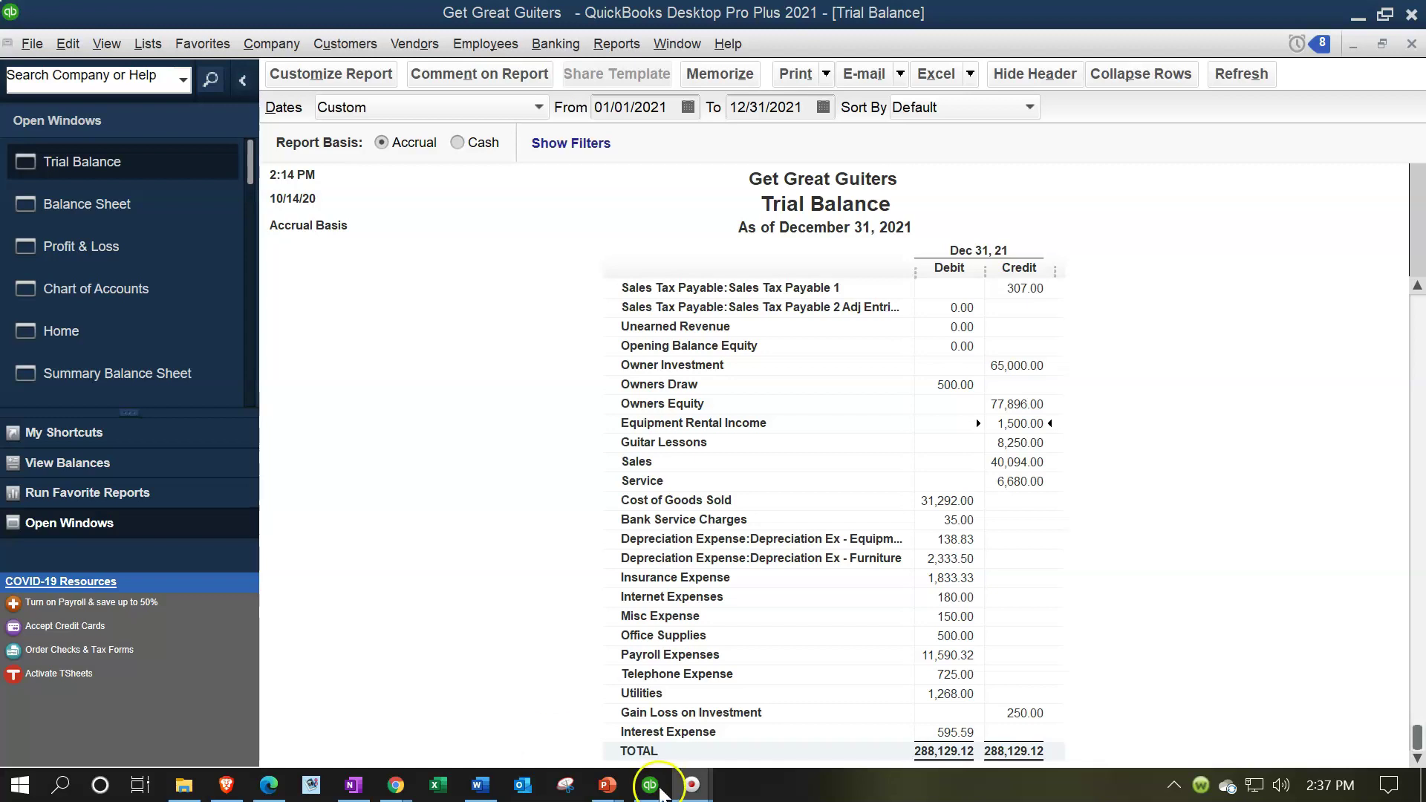
{"action": "scroll", "coordinate": [1100, 594], "scroll_direction": "up", "scroll_amount": 4}
{"action": "scroll", "coordinate": [1103, 598], "scroll_direction": "up", "scroll_amount": 2}
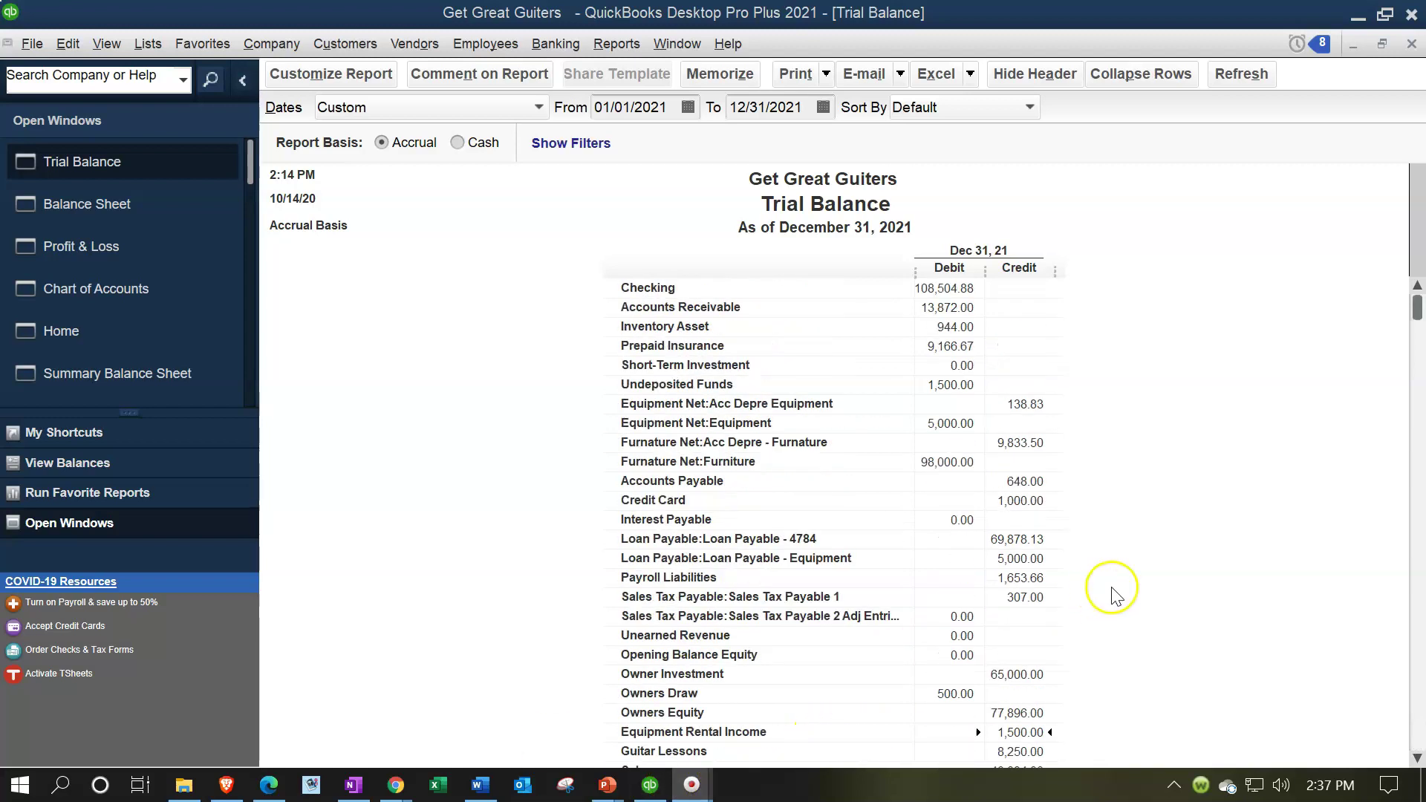